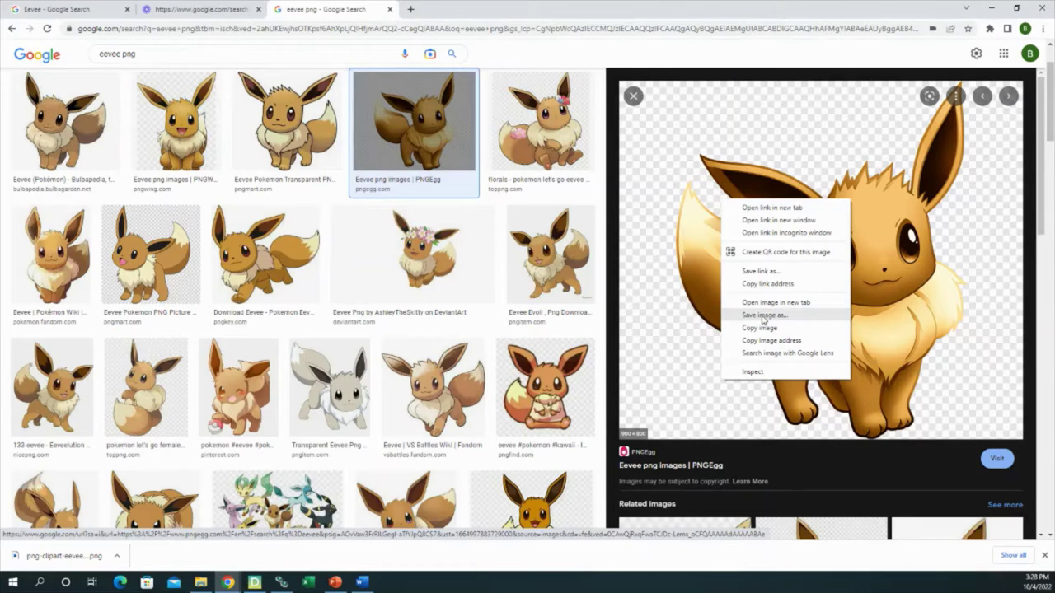
- Save the previewed Eevee PNG image to the Desktop under its suggested file name
left_click(763, 317)
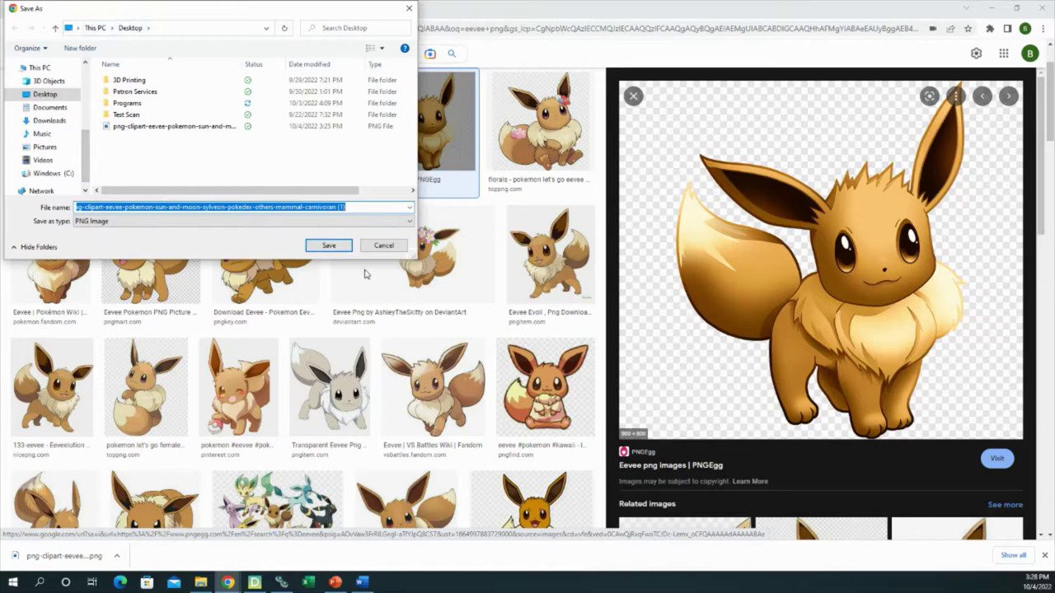
left_click(326, 247)
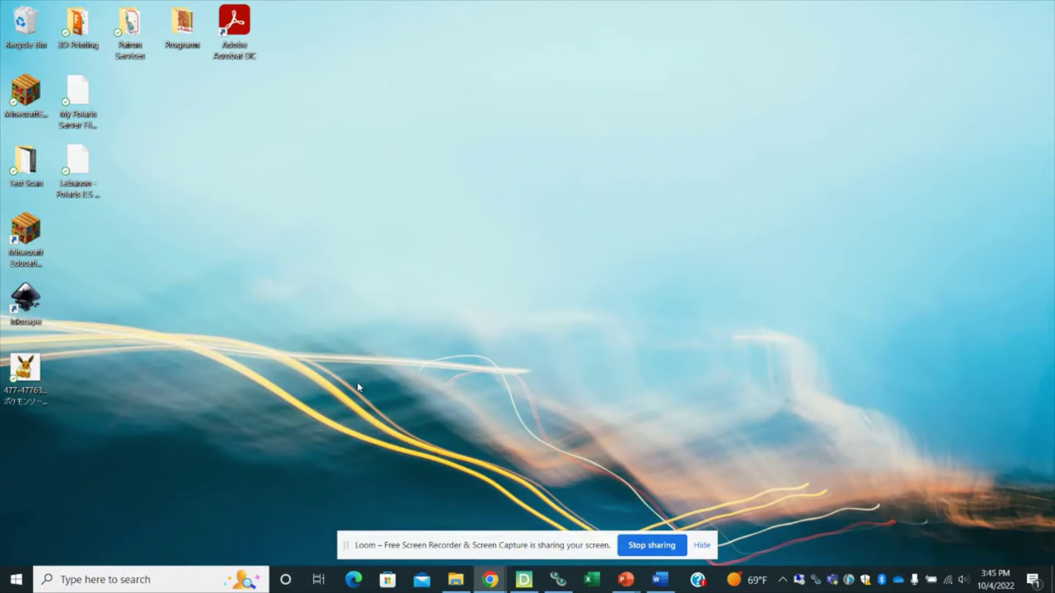
- Create a folder named Eevee on the desktop and move the downloaded Eevee image into it
left_click(37, 304)
left_click(24, 369)
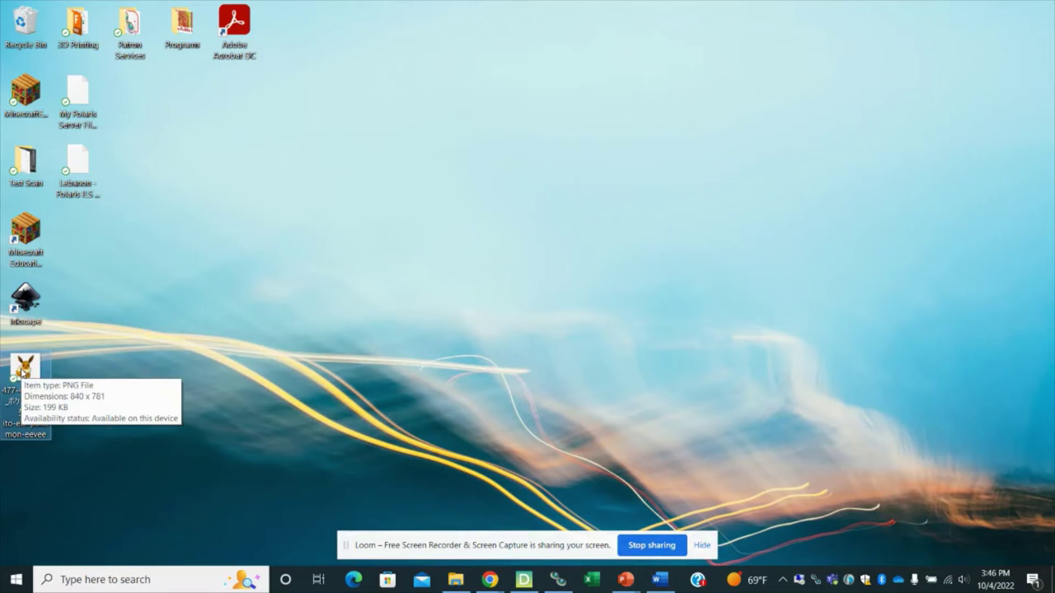
right_click(91, 361)
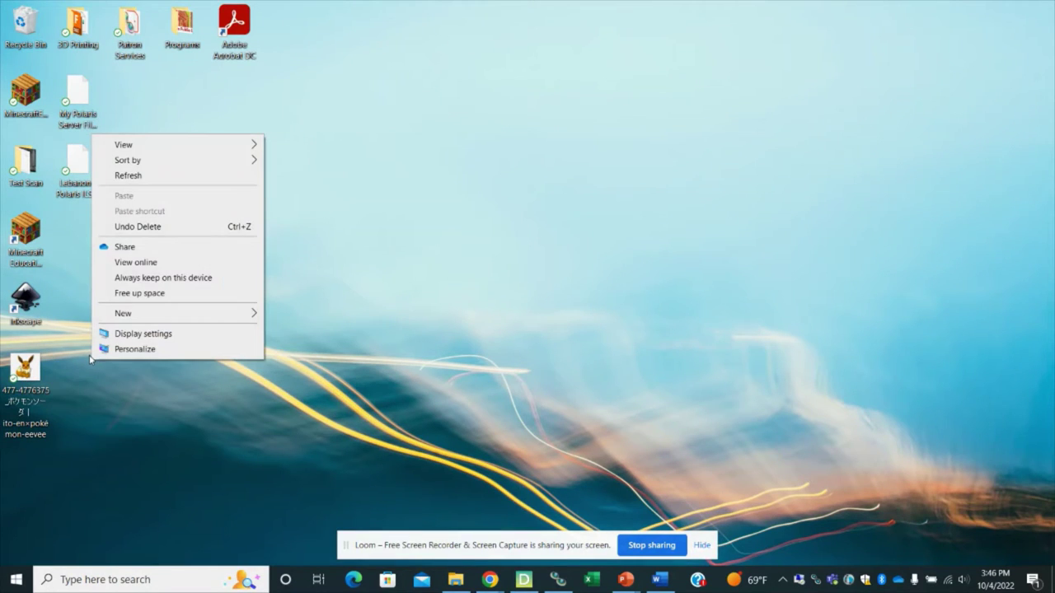
mouse_move(139, 316)
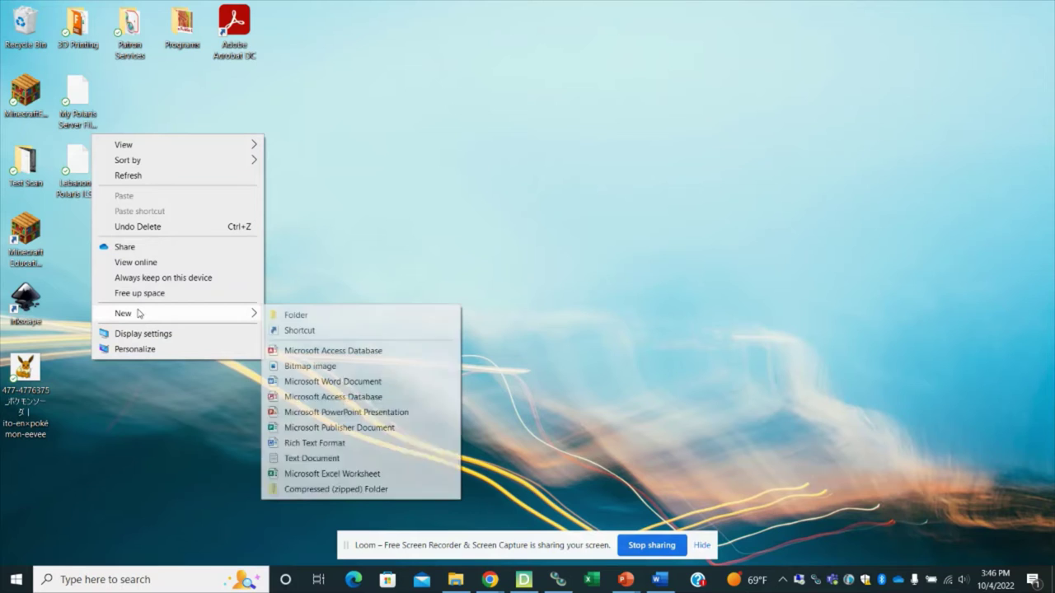
left_click(295, 317)
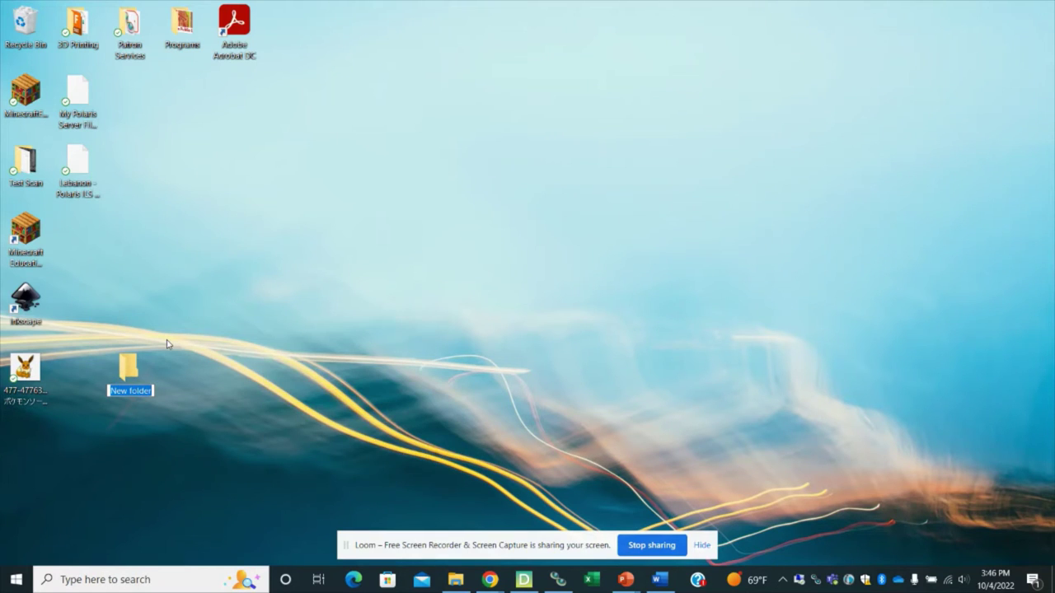
type("Eevee")
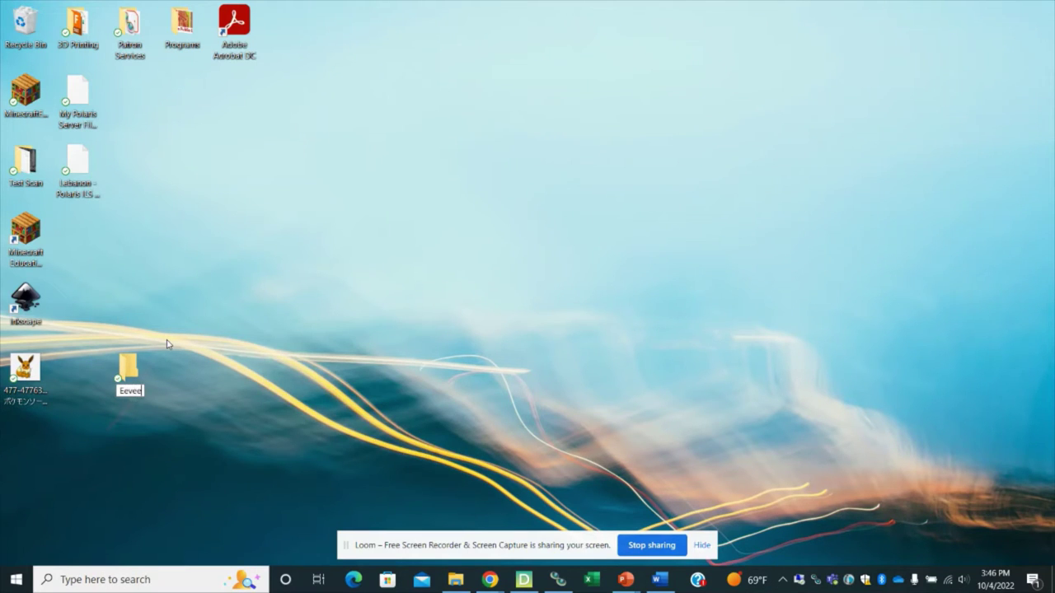
key("Return")
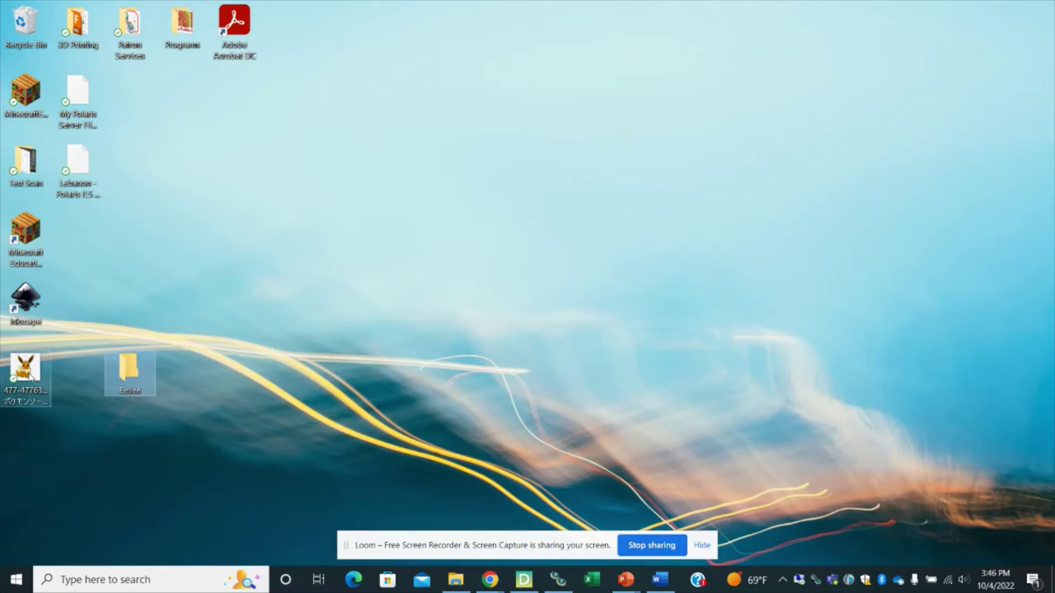
left_click_drag(25, 368, 116, 369)
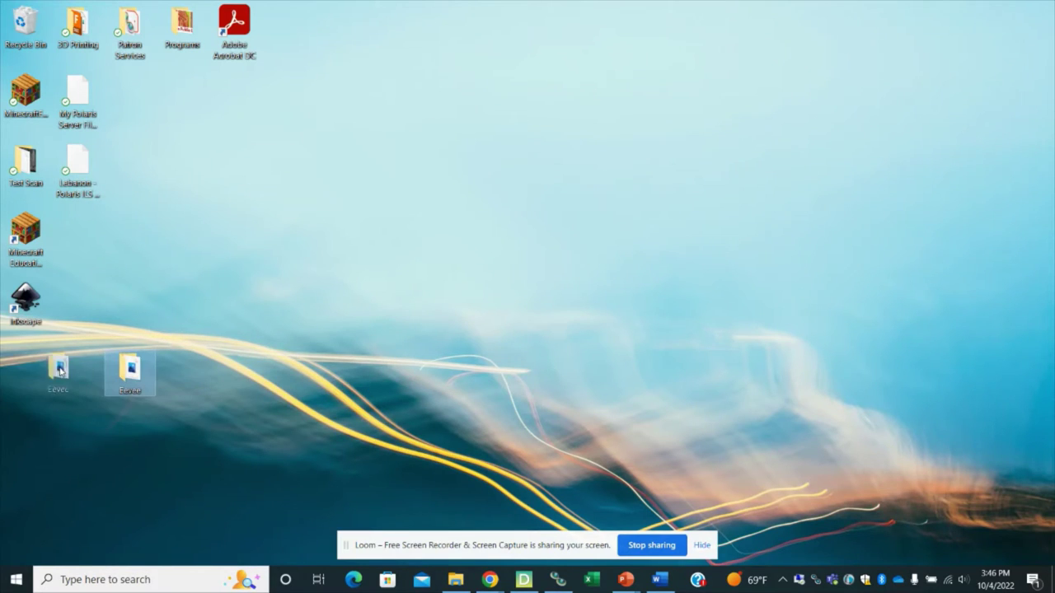
- Launch Inkscape and open the PNG from the Eevee folder, embedded, with DPI from file and rendering mode None (auto)
double_click(31, 303)
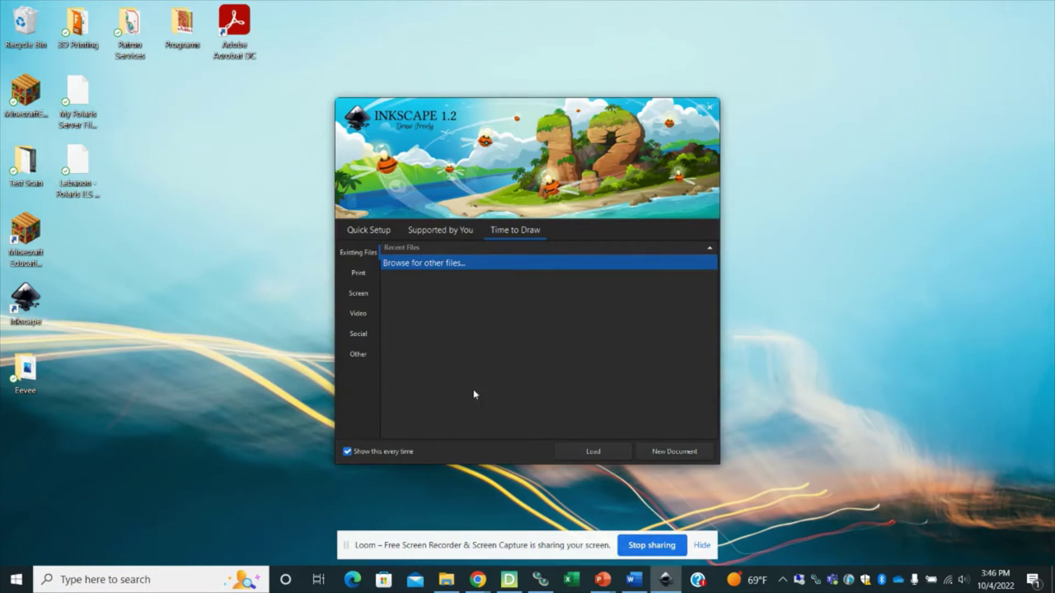
left_click(592, 453)
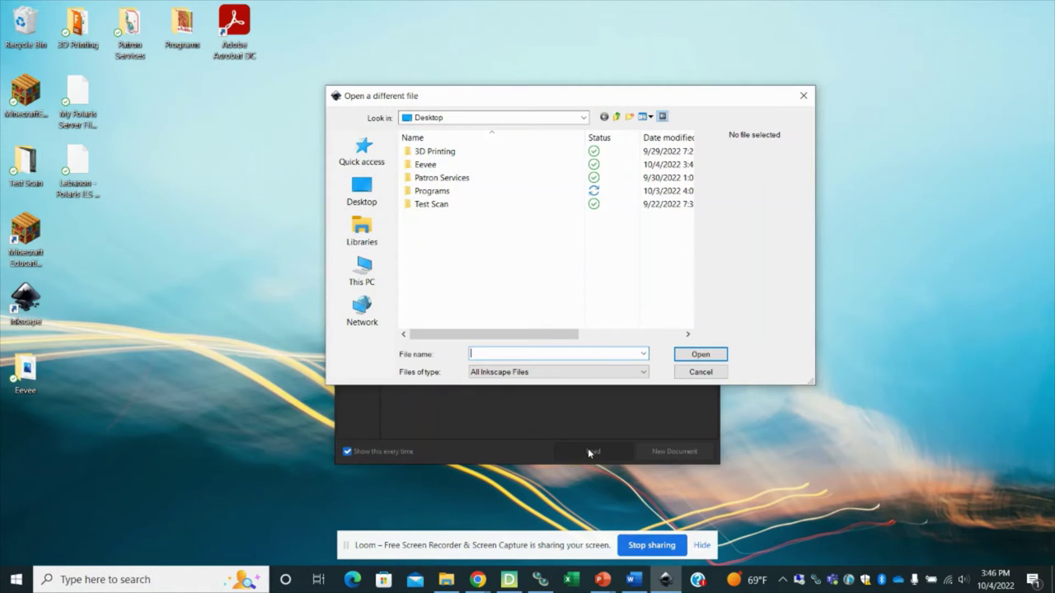
double_click(431, 165)
left_click(431, 168)
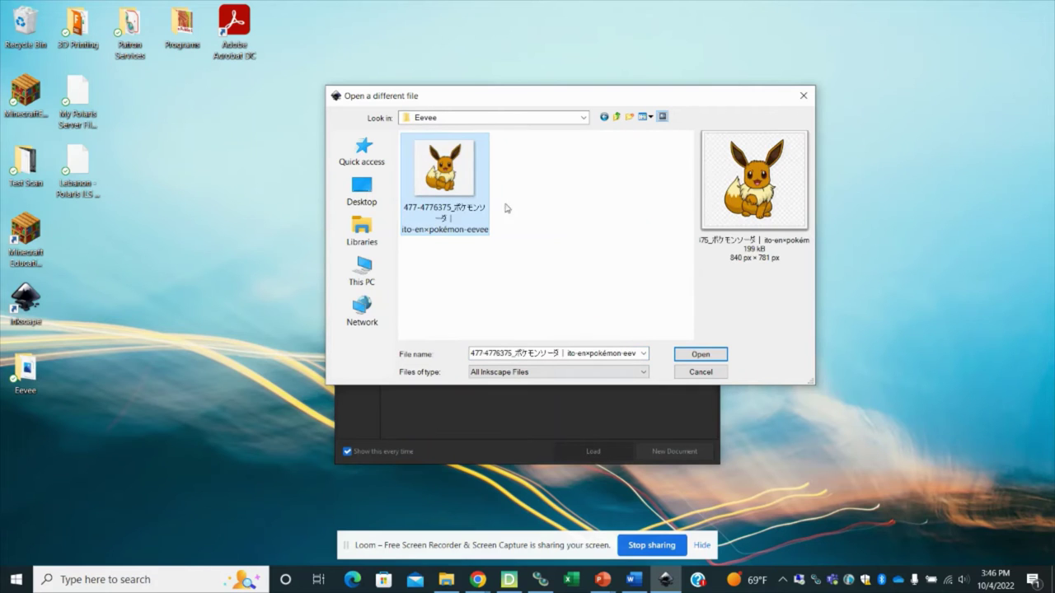
left_click(699, 354)
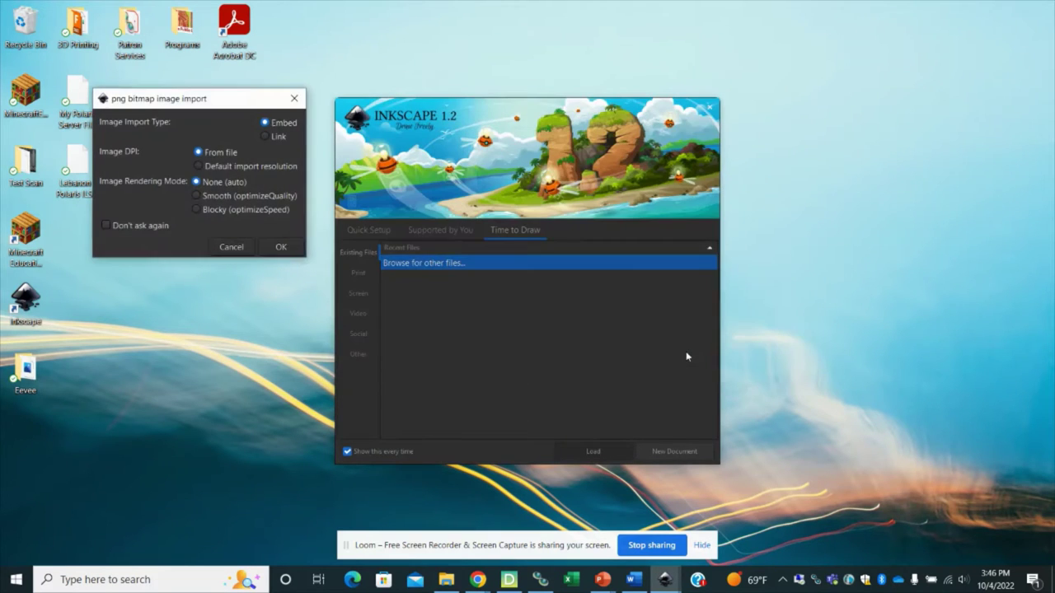
left_click(288, 249)
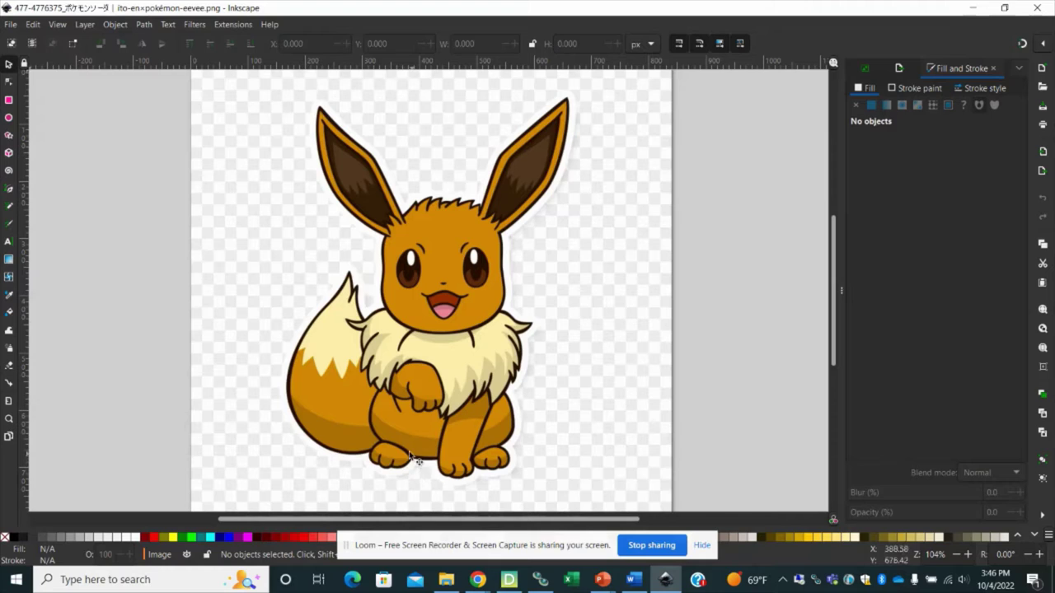
- Trace the Eevee image as a single-scan bitmap using Brightness cutoff with a threshold of 0.095
left_click(449, 239)
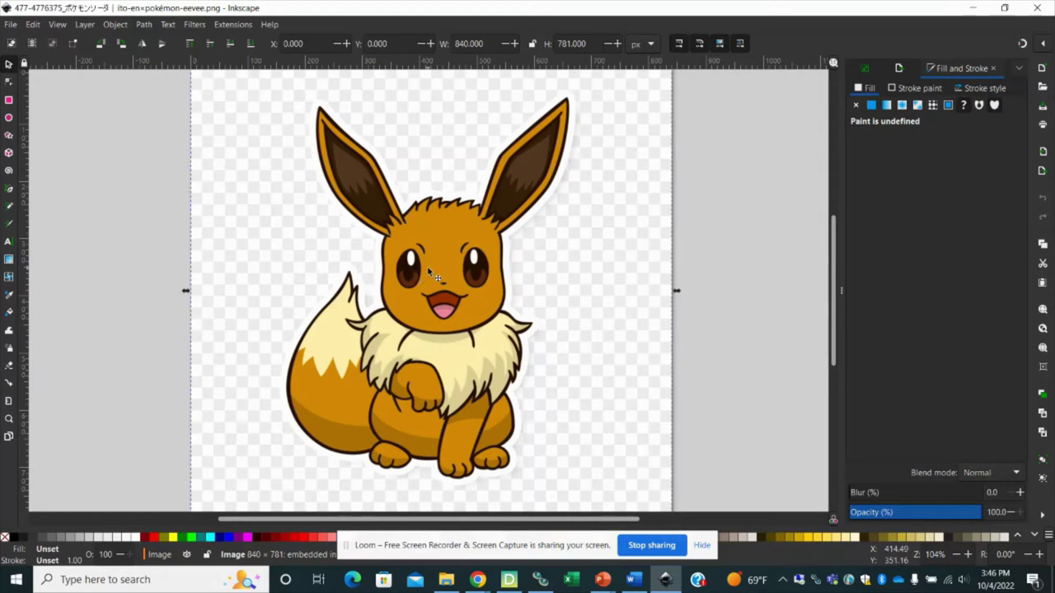
left_click(145, 25)
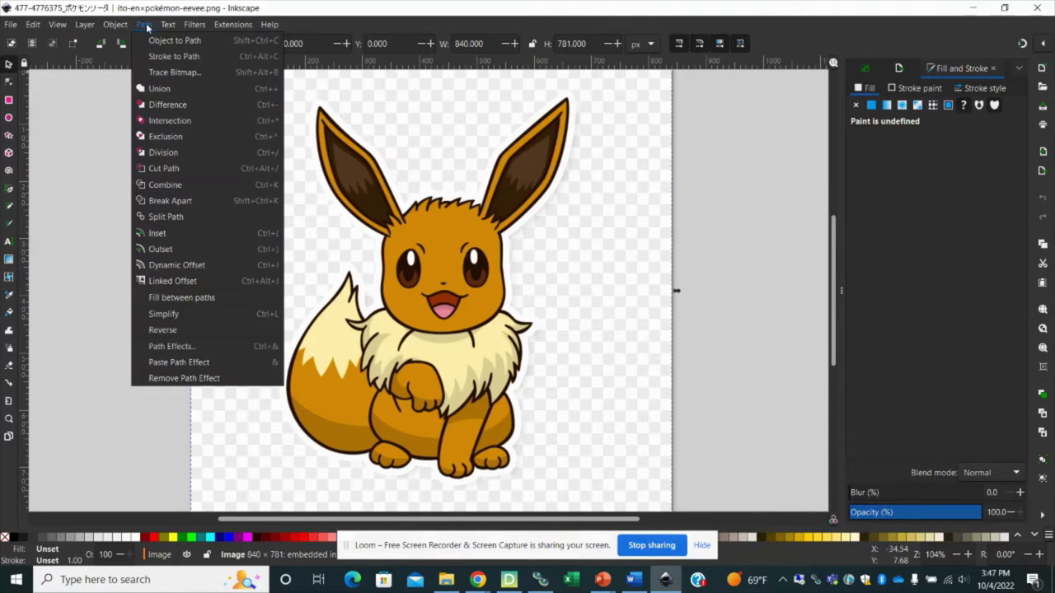
left_click(174, 73)
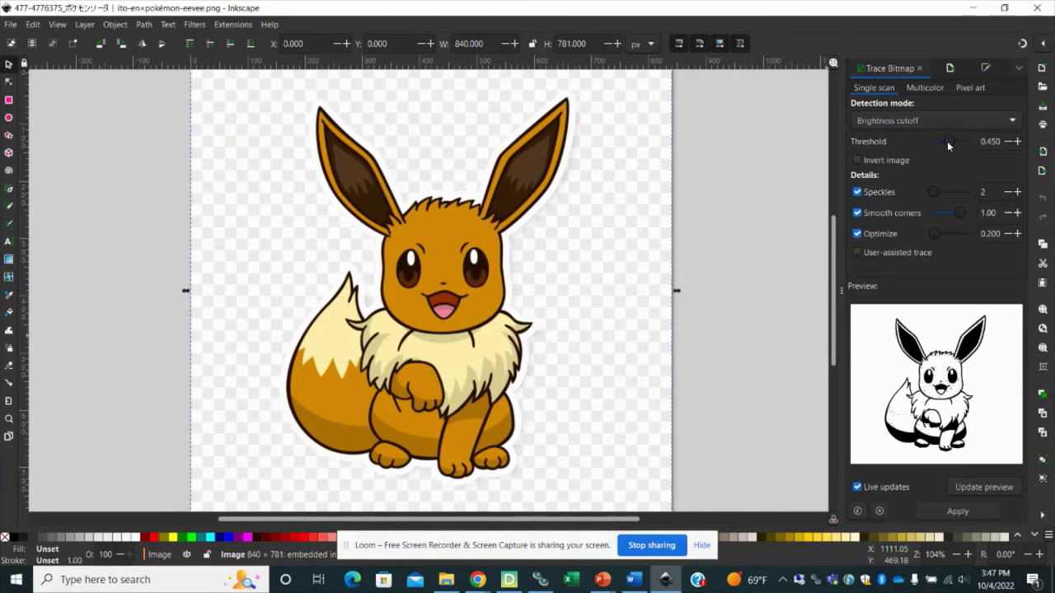
mouse_move(947, 141)
left_mouse_down()
mouse_move(961, 142)
mouse_move(935, 145)
left_mouse_up()
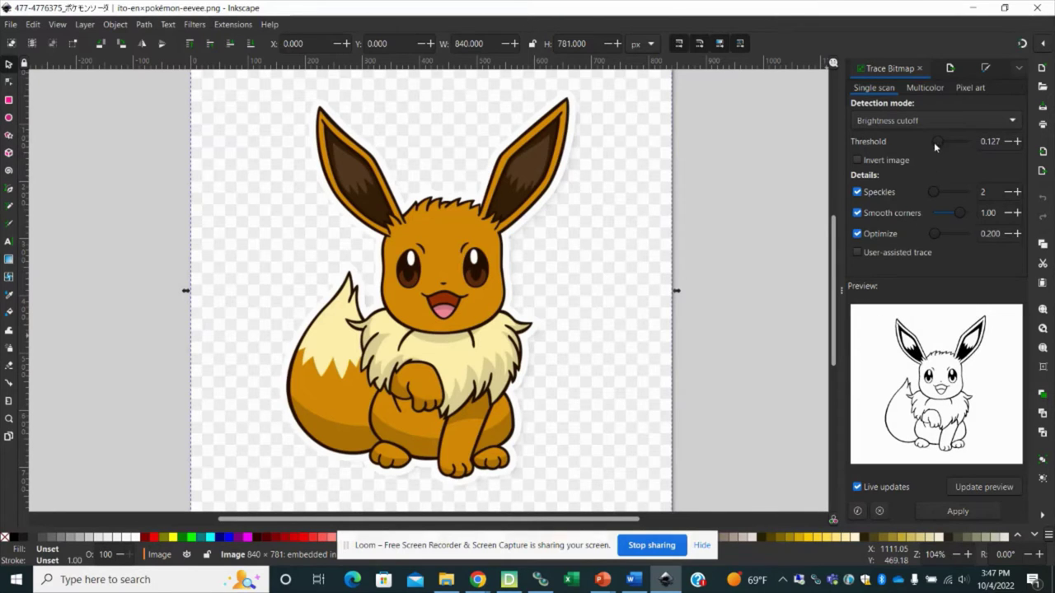
left_click_drag(934, 143, 937, 142)
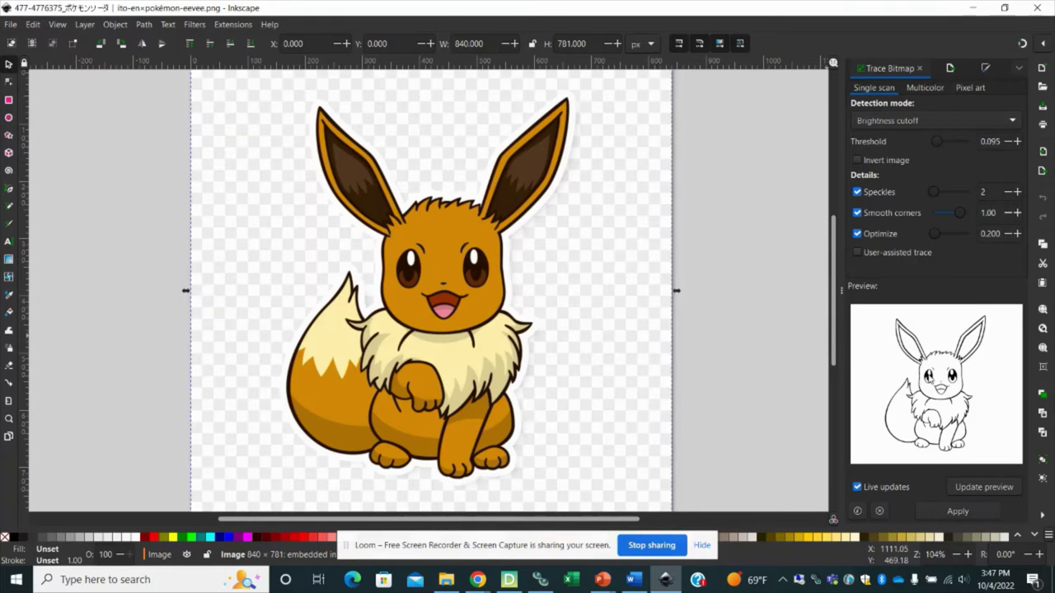
left_click(945, 513)
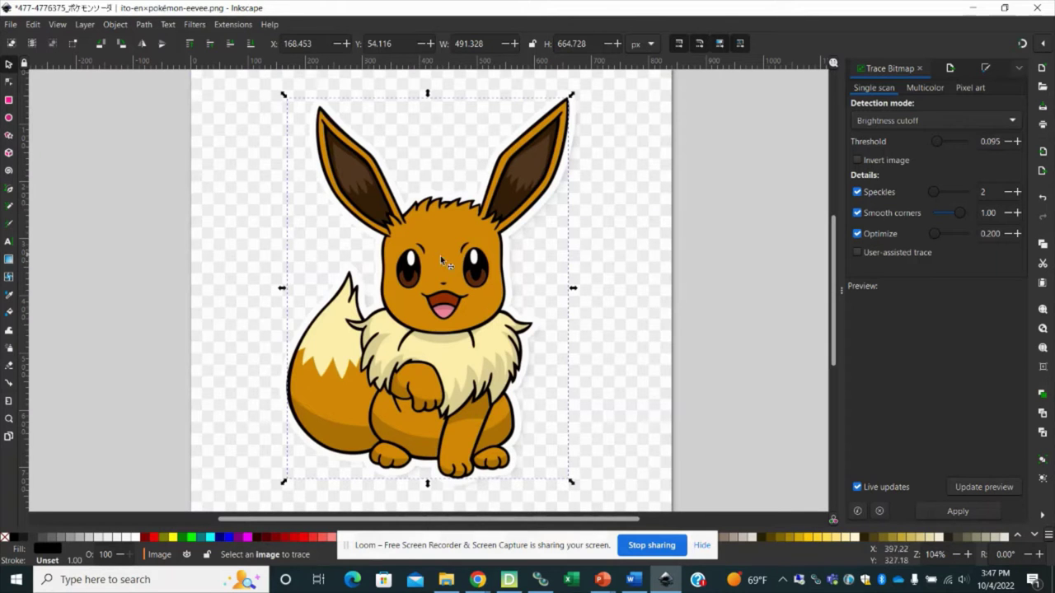
- Move the coloured original image aside from the traced outline and delete it
left_click_drag(438, 259, 731, 272)
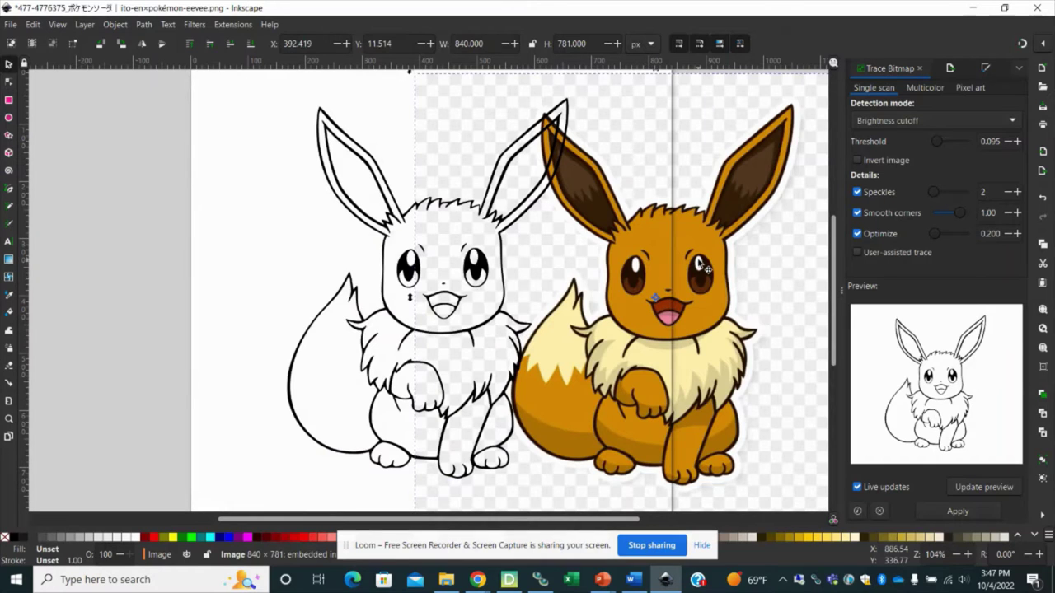
key("Delete")
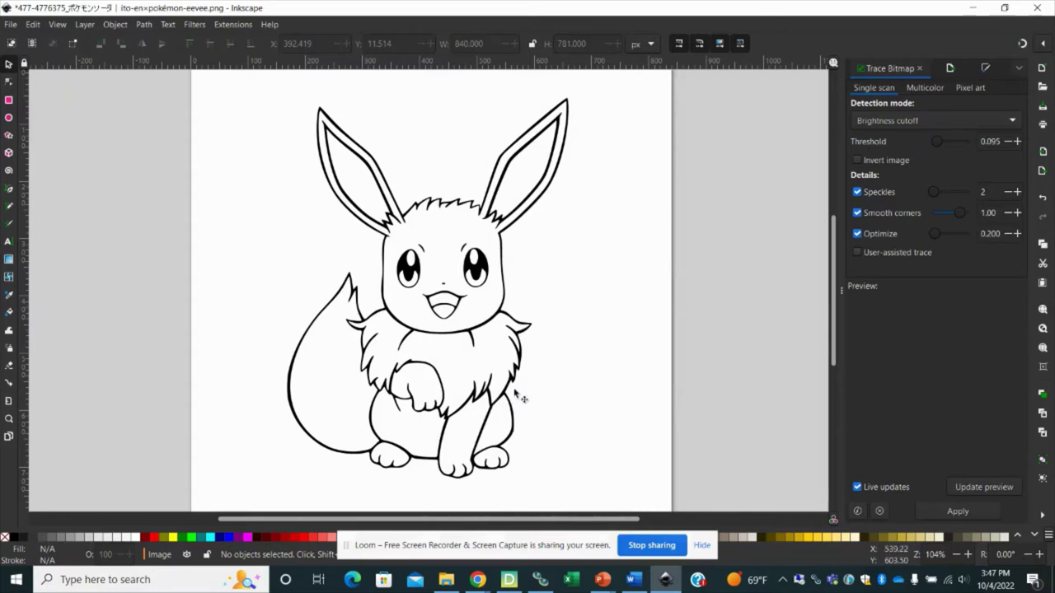
- Give the traced Eevee path a flat black stroke with a width of 3 px
left_click(484, 270)
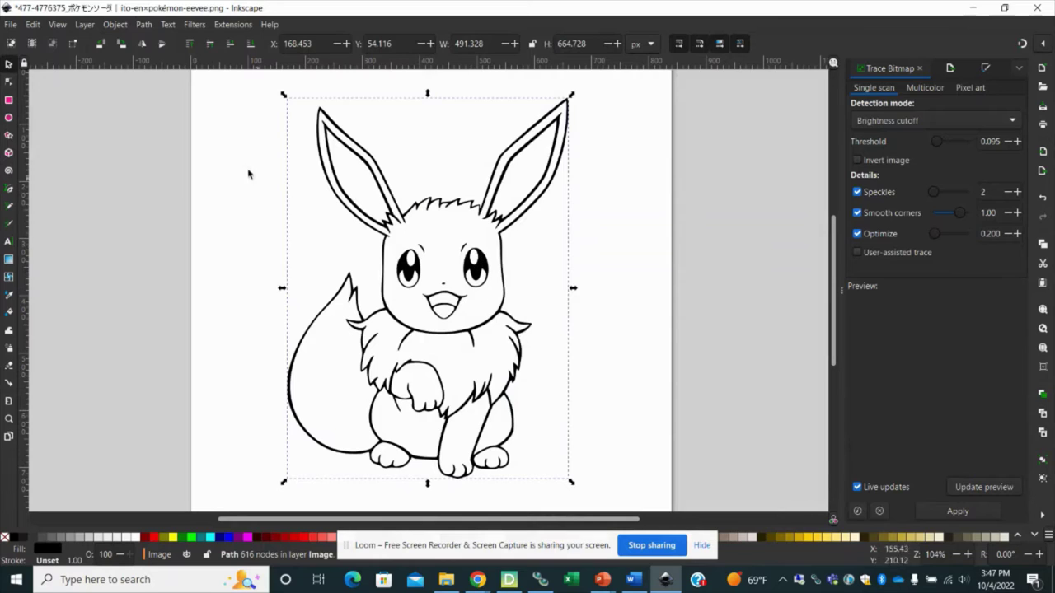
left_click(117, 25)
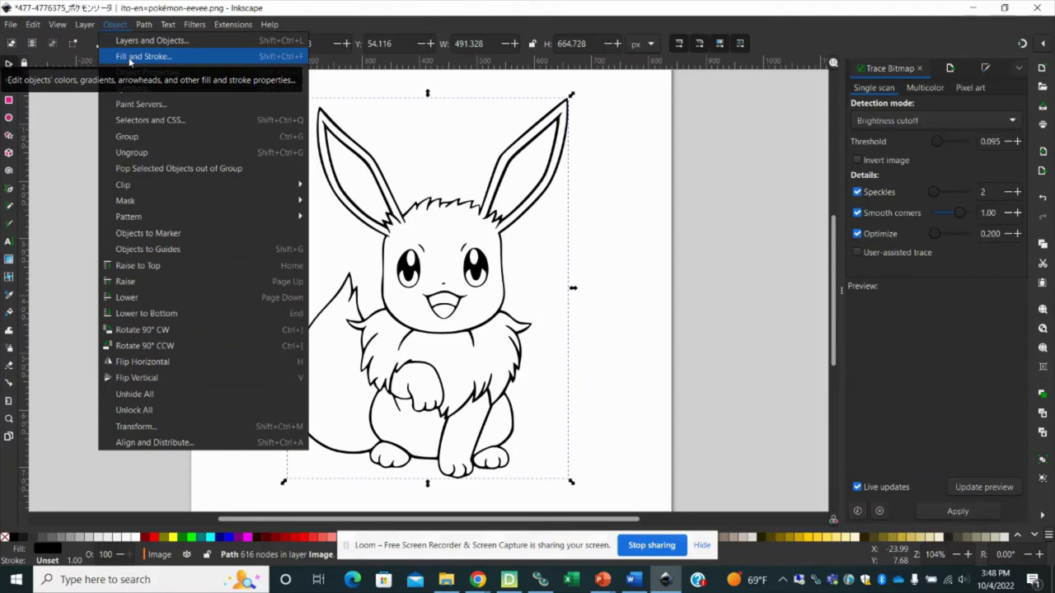
left_click(129, 57)
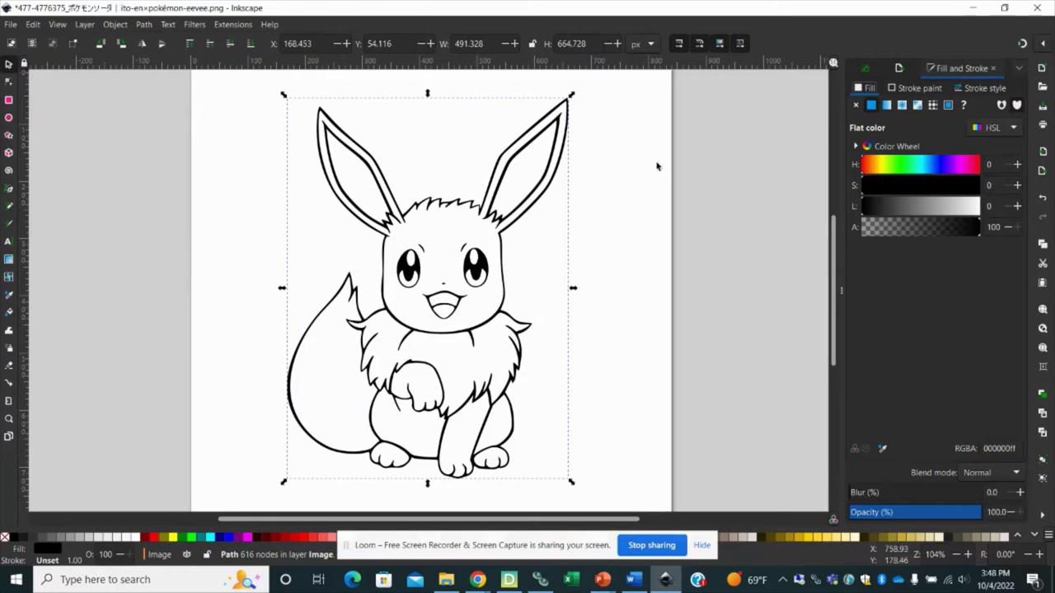
left_click(911, 89)
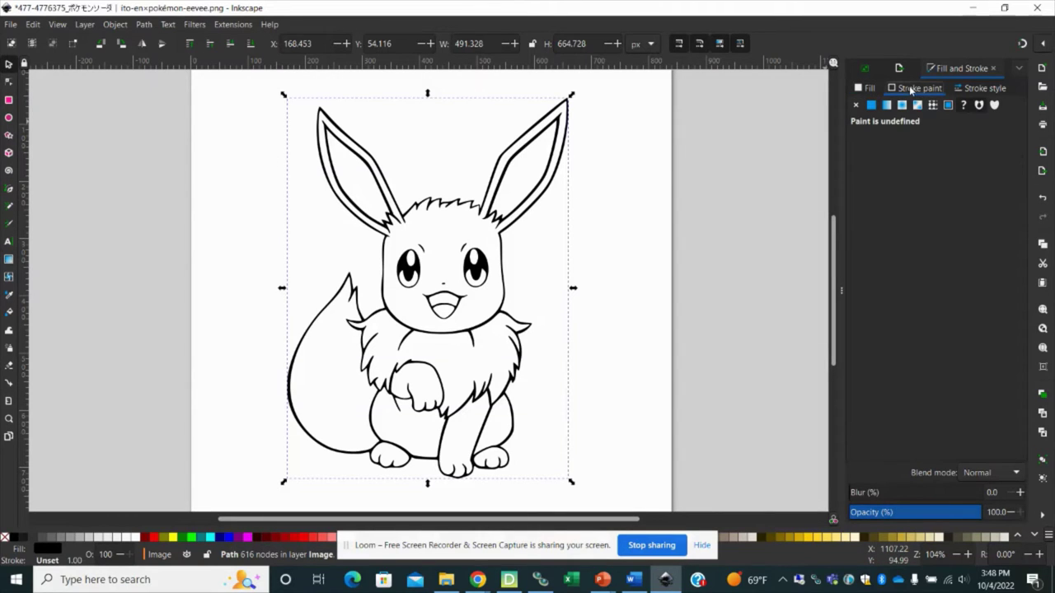
left_click(871, 106)
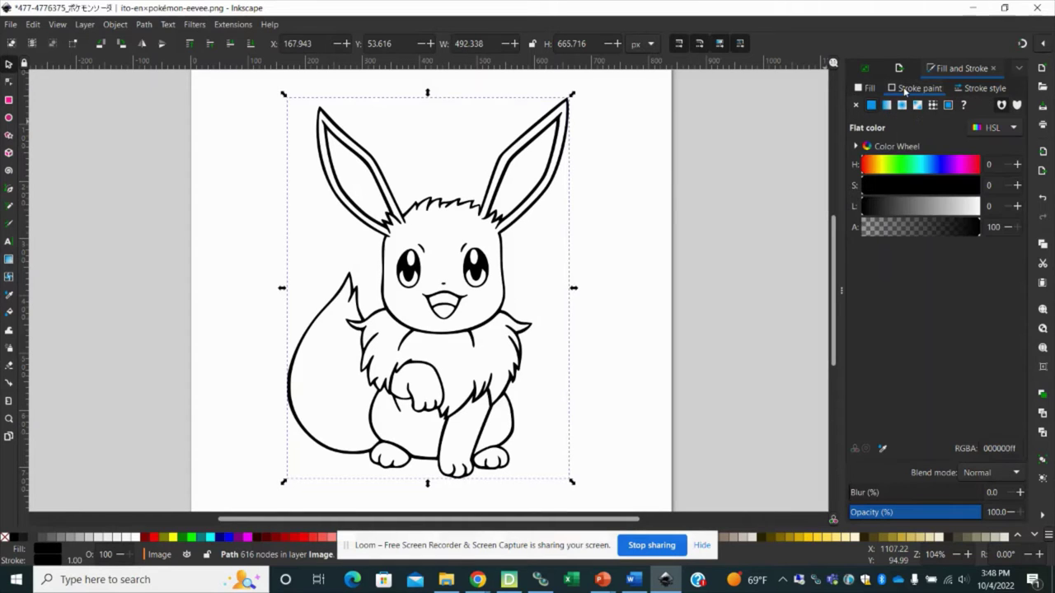
left_click(975, 92)
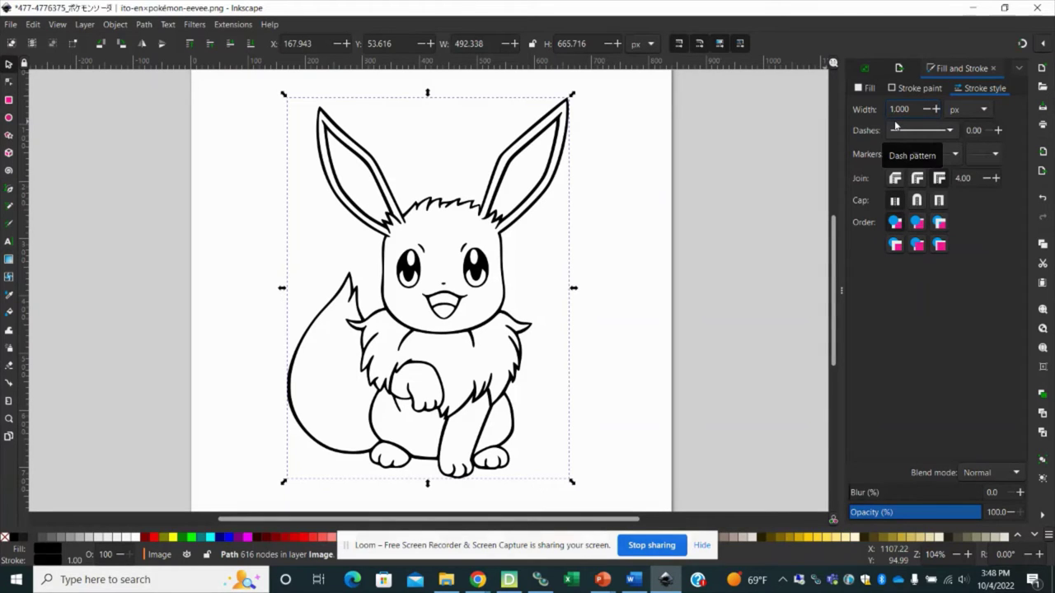
type("3")
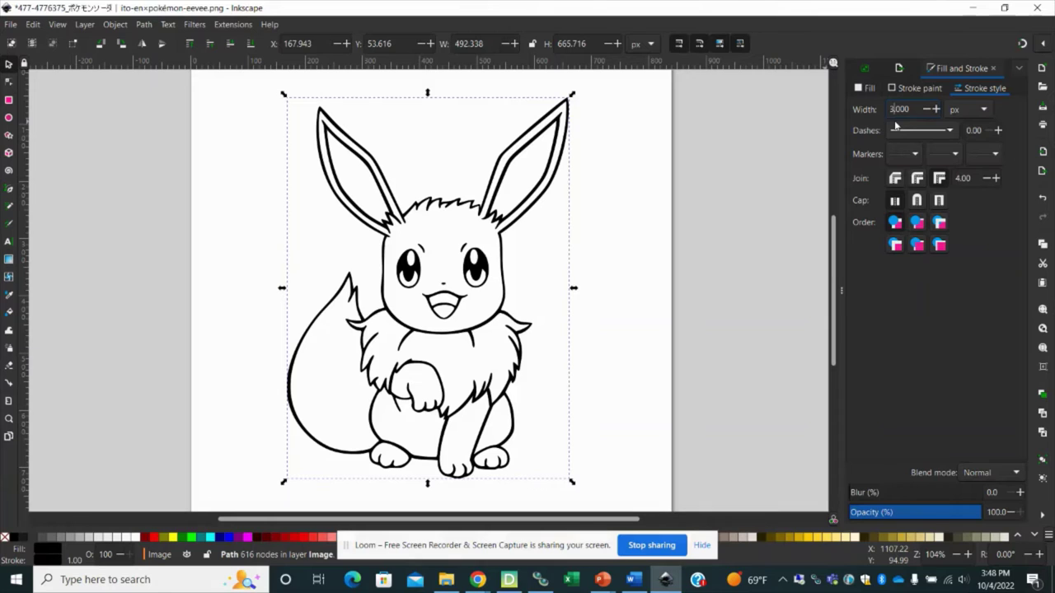
key("Return")
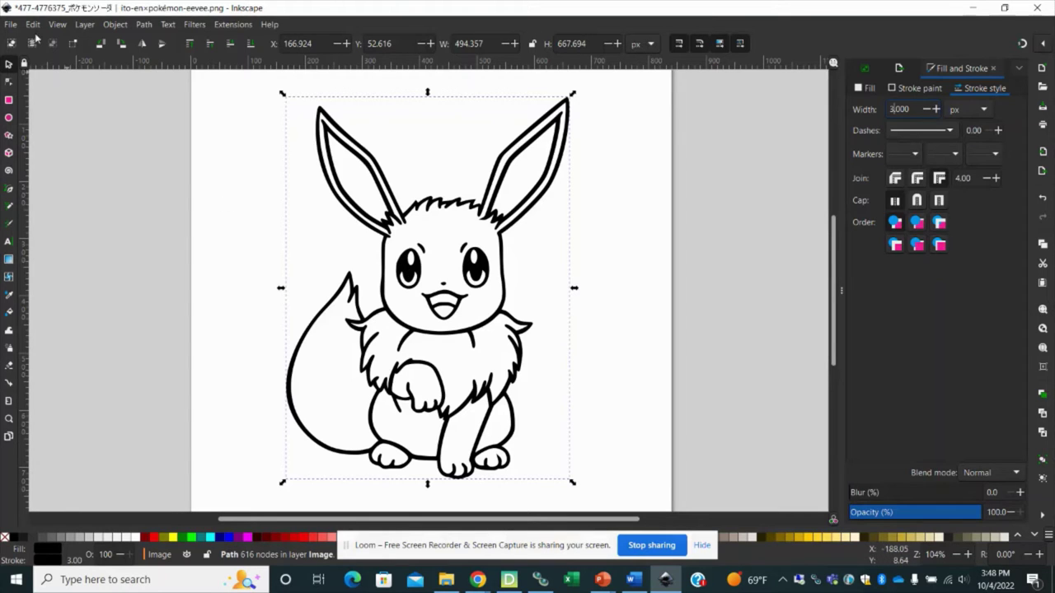
- Set up a single-image export of the page with Inkscape SVG (*.svg) as the file format
left_click(9, 25)
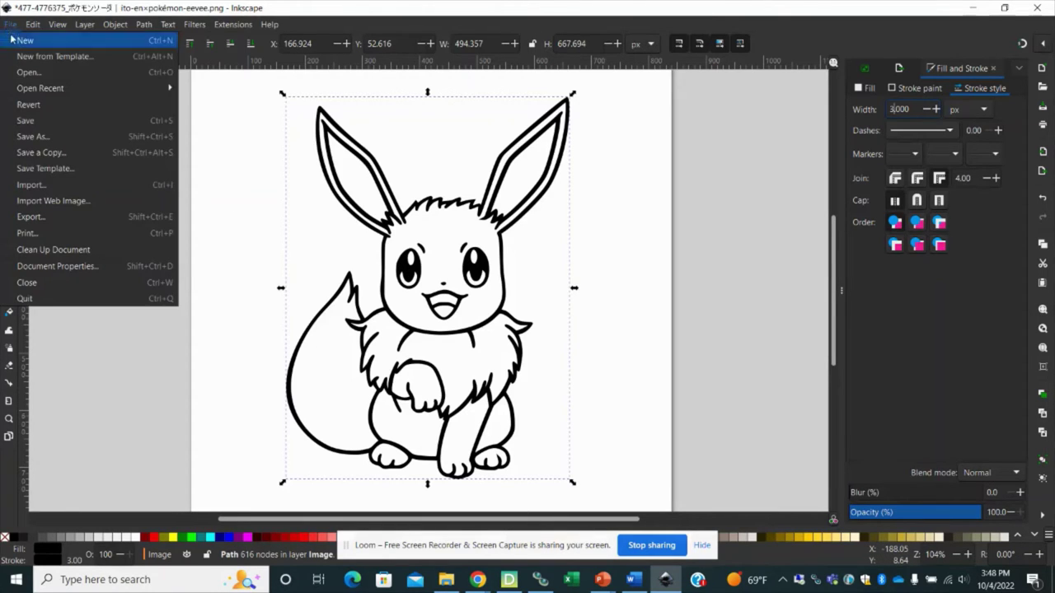
left_click(51, 218)
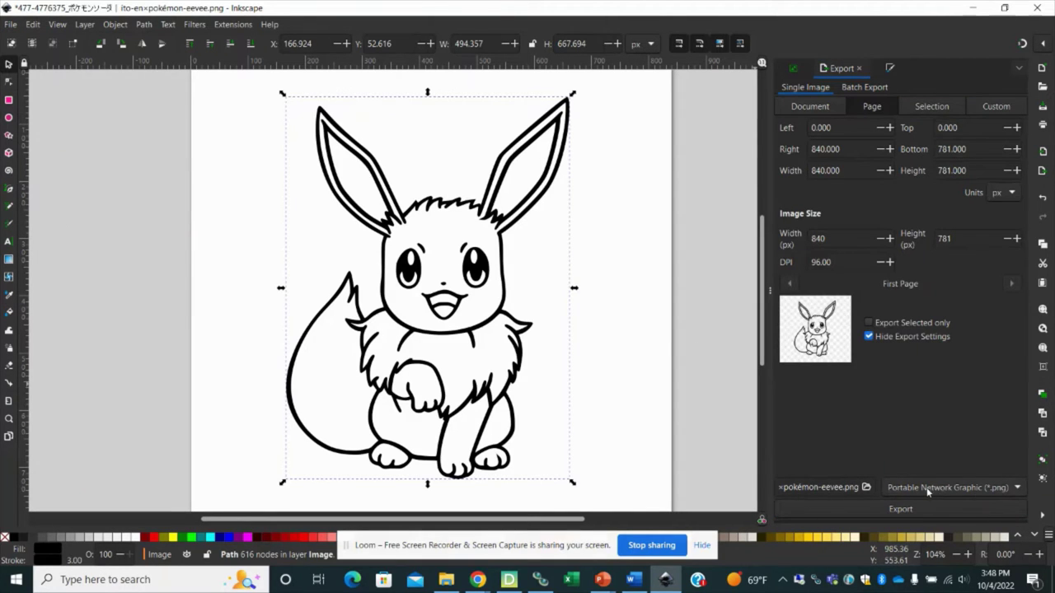
left_click(1017, 490)
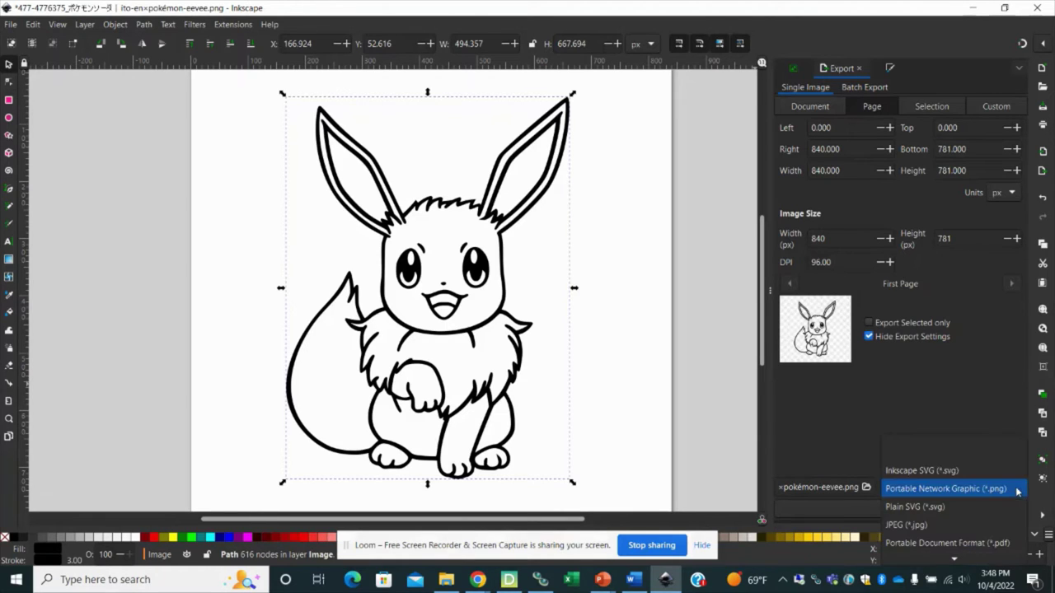
left_click(926, 475)
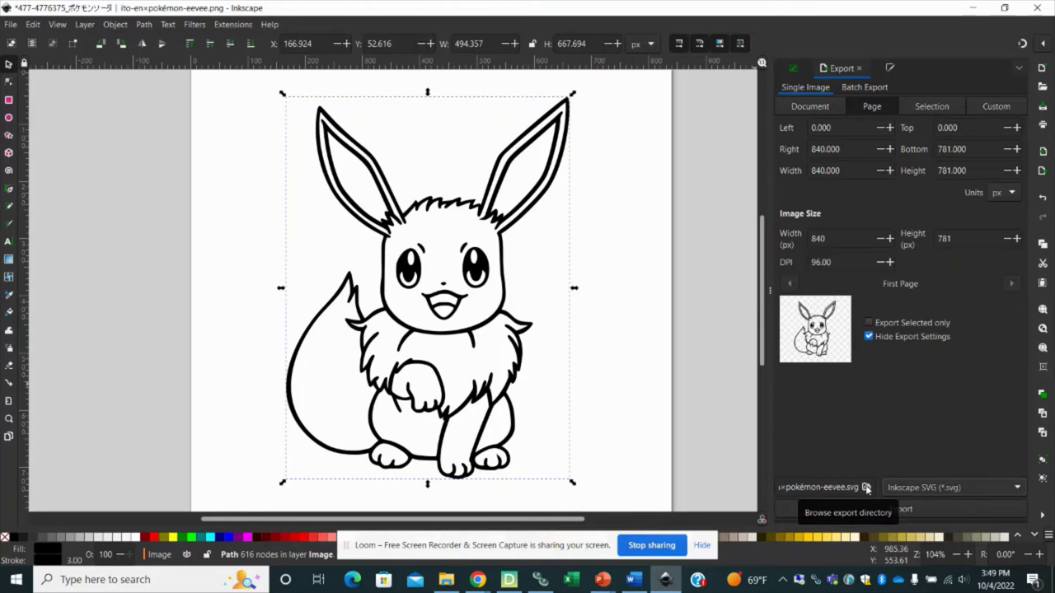
left_click(865, 488)
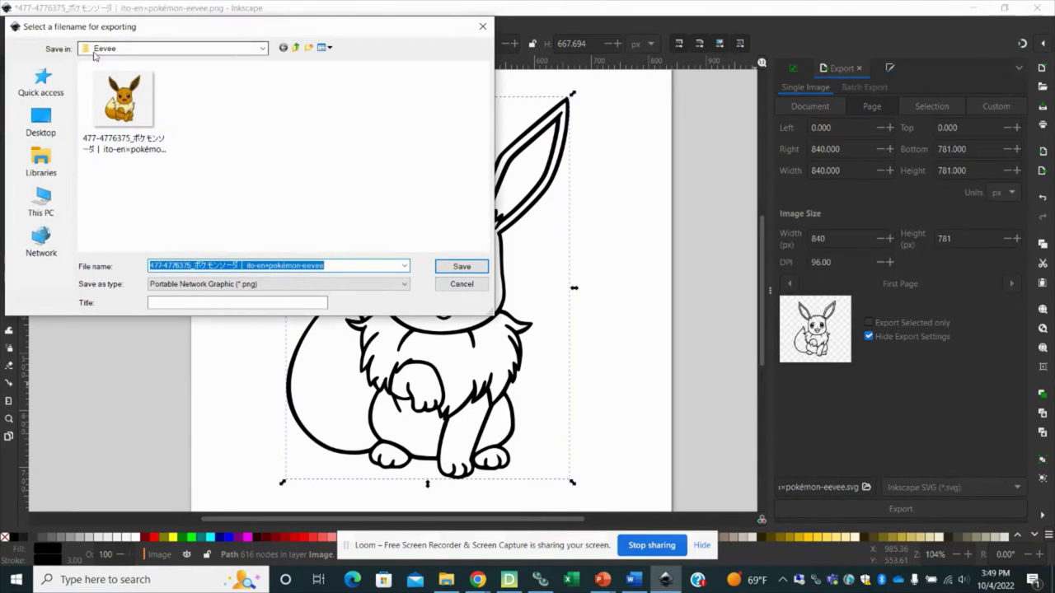
left_click_drag(356, 265, 132, 262)
type("Ee")
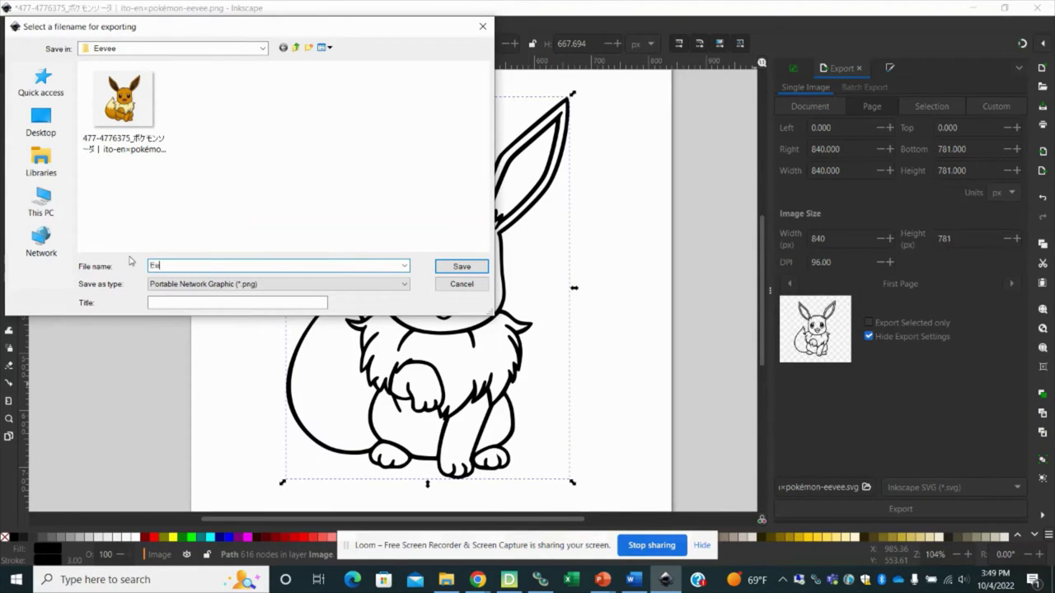
type("vee SVG")
left_click(251, 283)
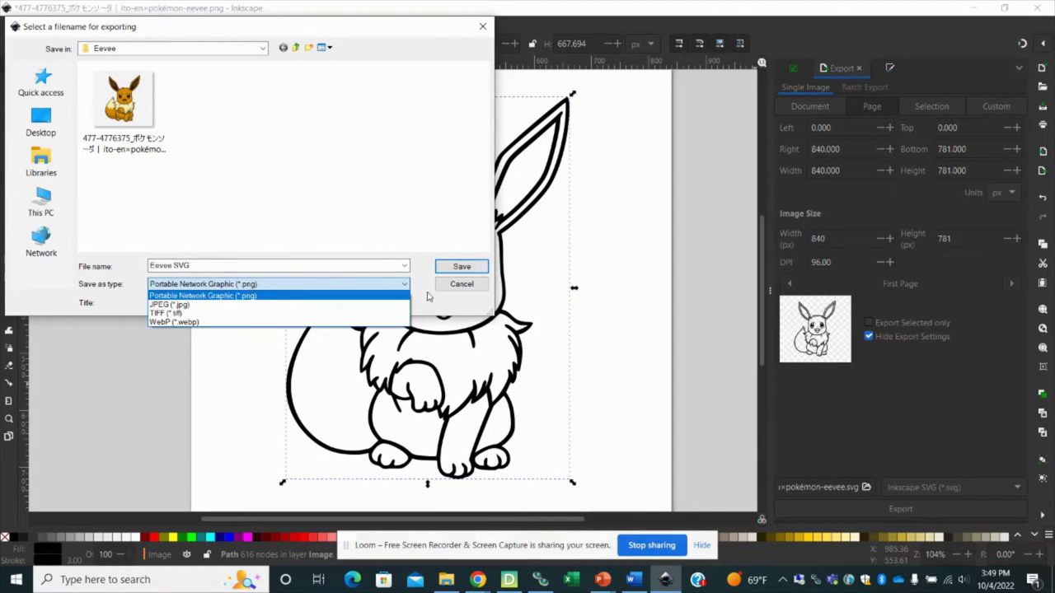
left_click(368, 239)
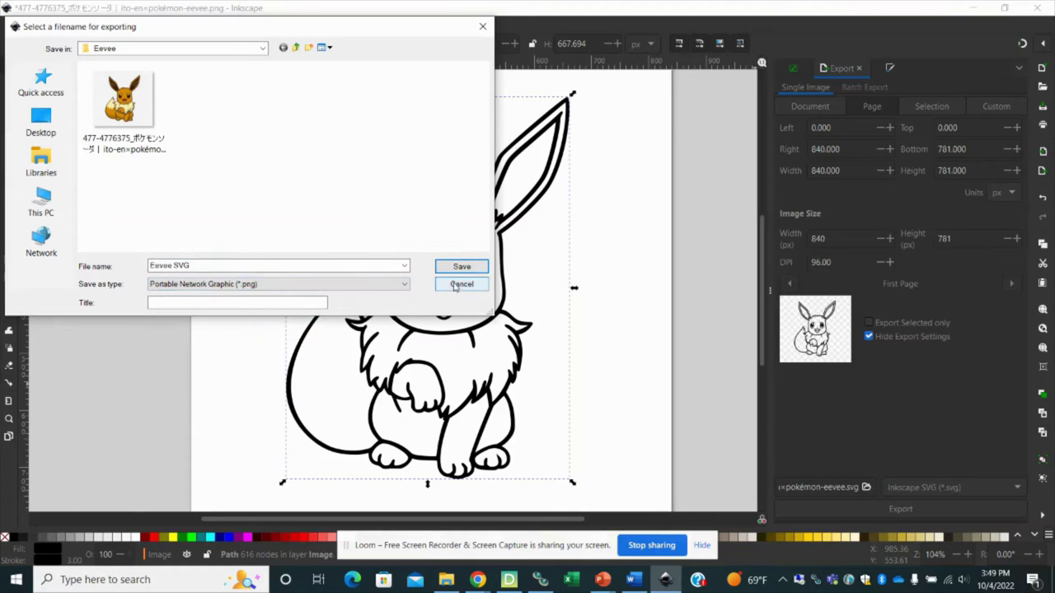
left_click(456, 285)
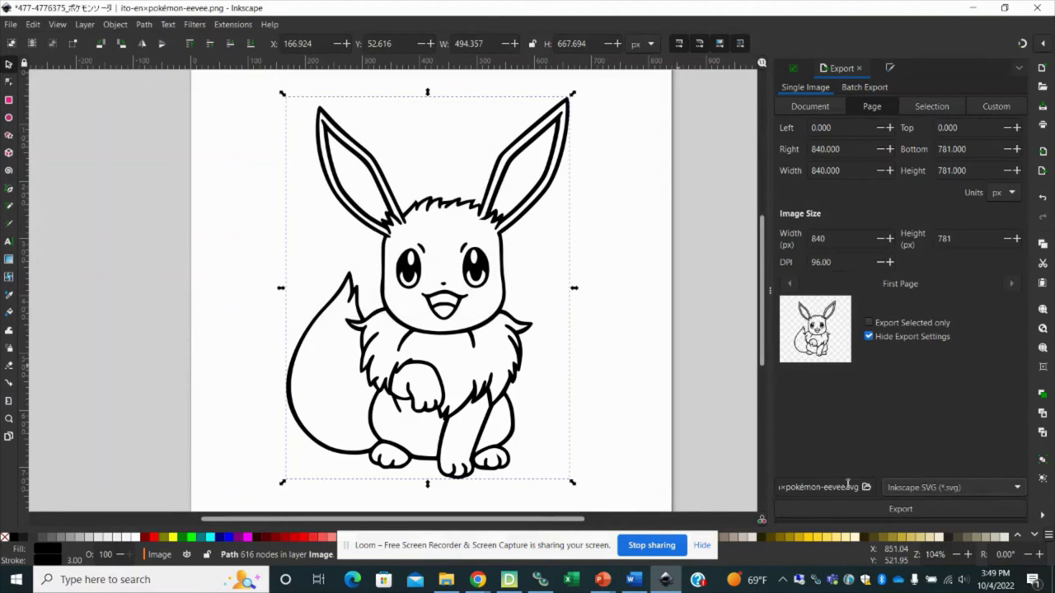
- Export the Eevee outline as an SVG and open the exported file from the Eevee folder on the desktop
left_click(896, 510)
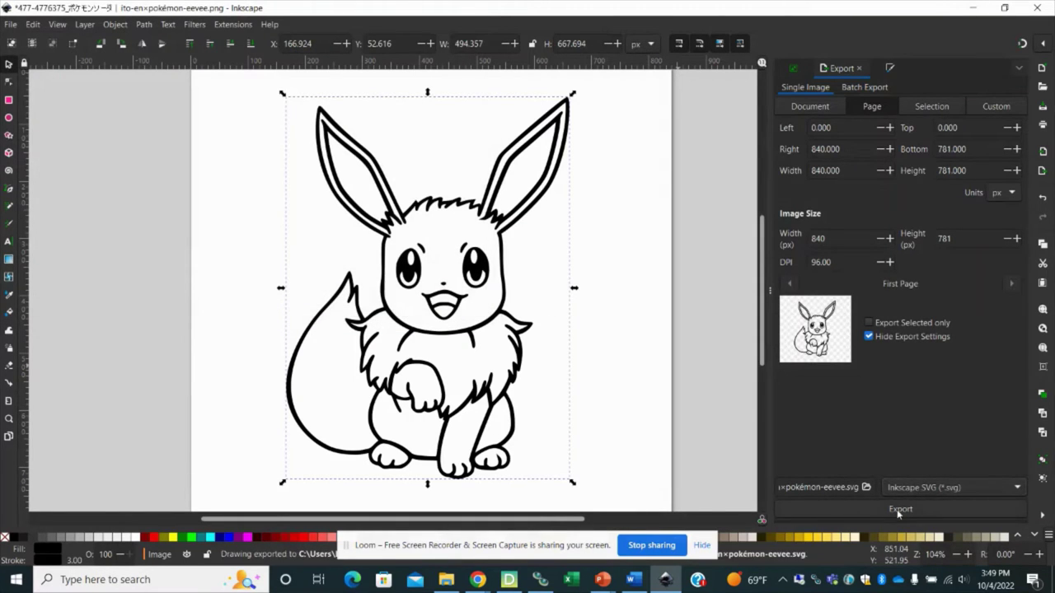
left_click(973, 7)
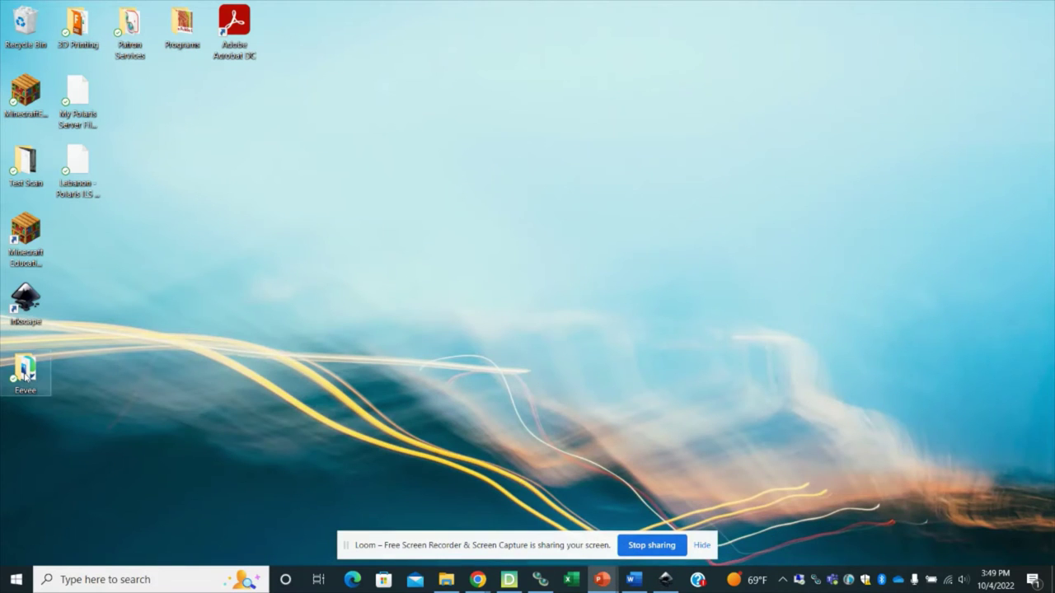
double_click(25, 375)
left_click(230, 178)
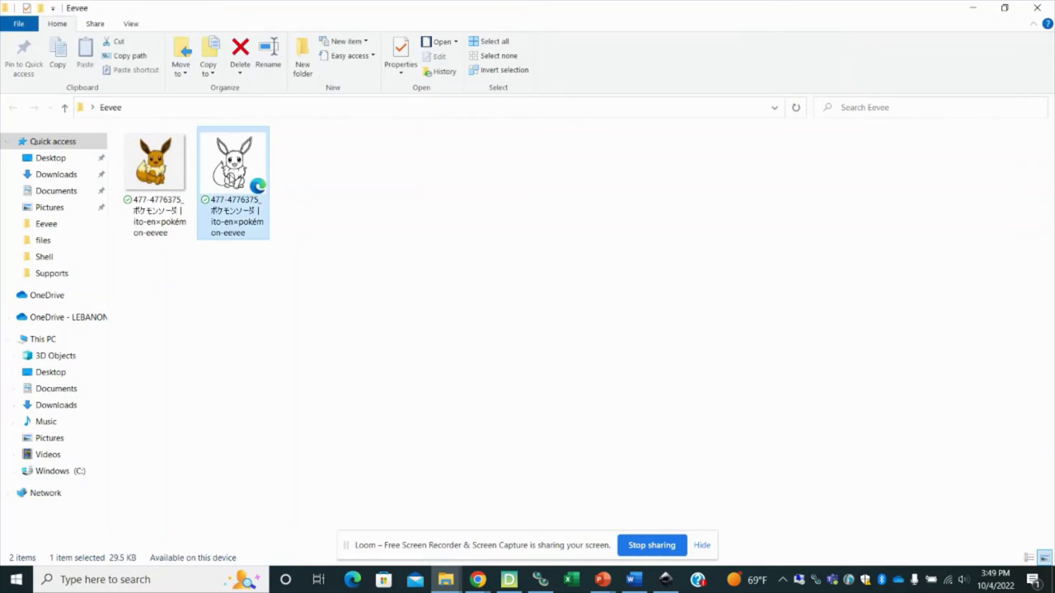
right_click(232, 176)
left_click(255, 159)
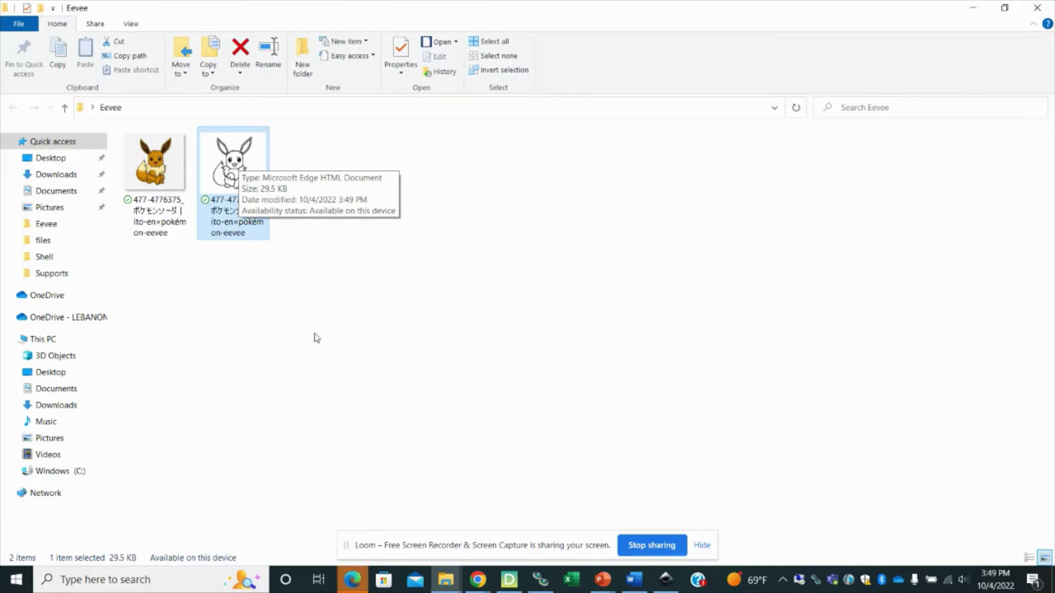
left_click(355, 581)
left_click_drag(740, 31, 577, 2)
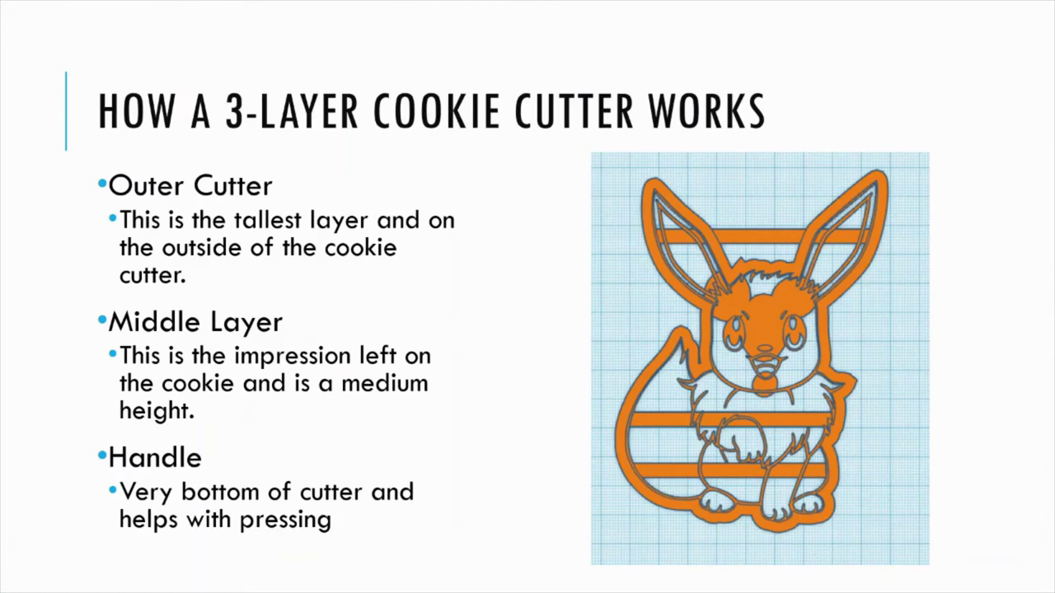
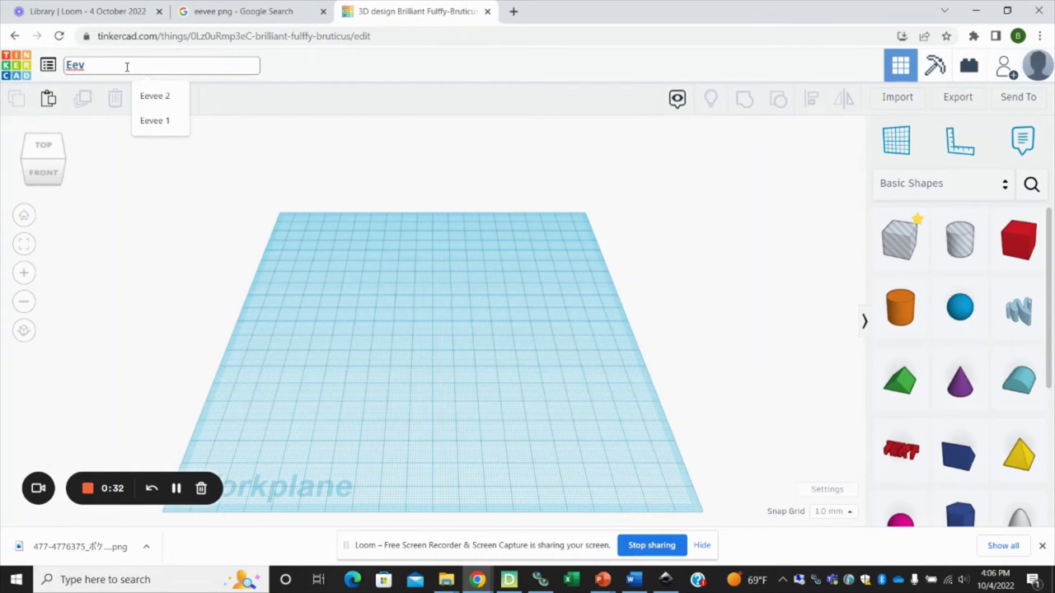
- In Tinkercad, name the new 3D design Eevee Cookie Cutter
type("Cookie Cutter")
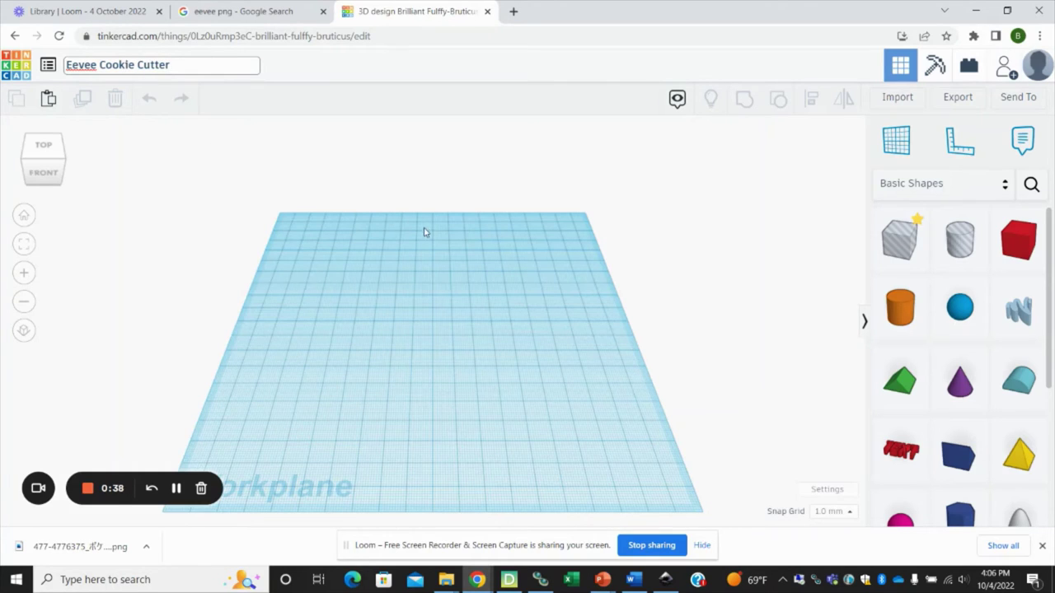
left_click(428, 255)
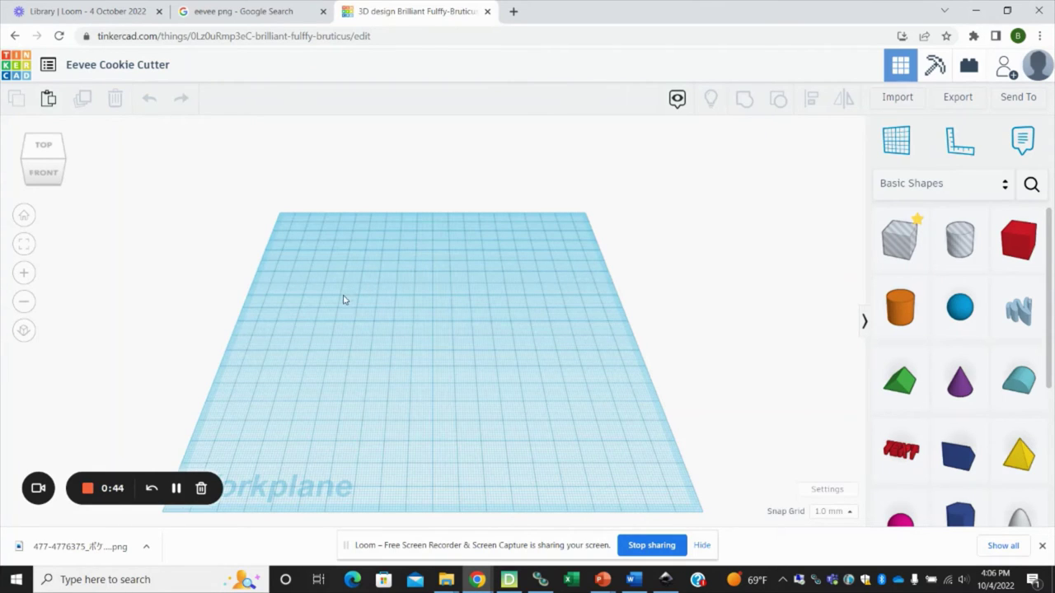
mouse_move(334, 299)
right_mouse_down()
mouse_move(395, 308)
mouse_move(456, 297)
mouse_move(445, 311)
mouse_move(391, 322)
mouse_move(316, 299)
mouse_move(334, 310)
mouse_move(332, 302)
right_mouse_up()
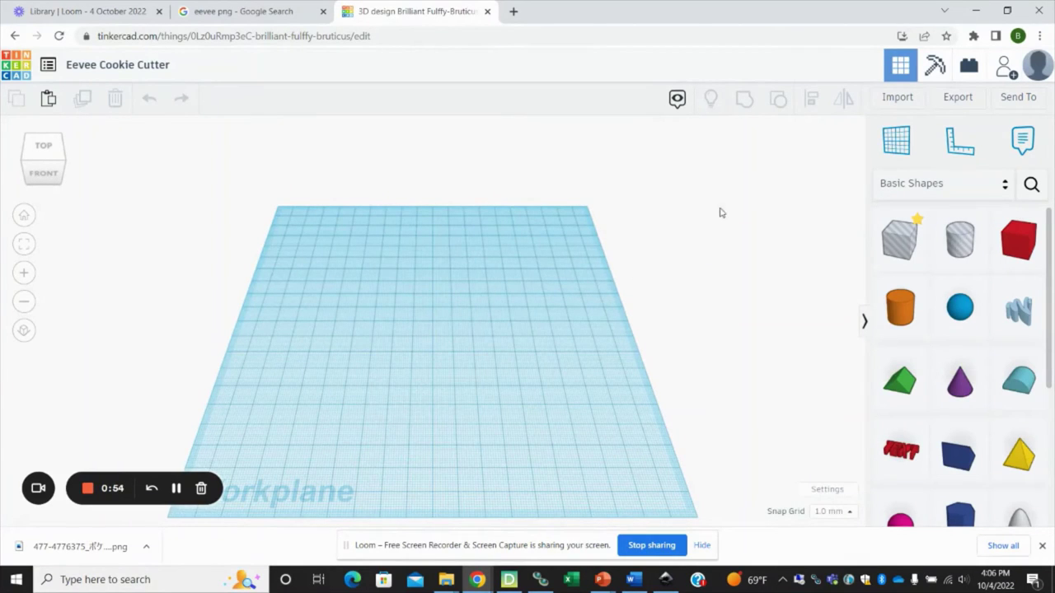
- Import the Eevee SVG from the desktop's Eevee folder, centred on the Artboard at 100% scale
left_click(886, 101)
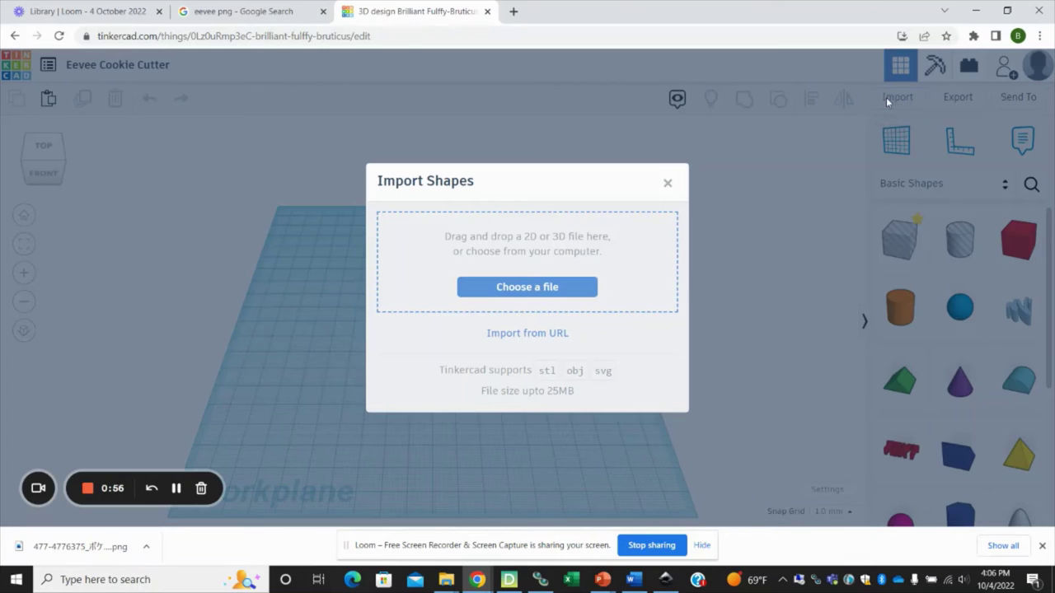
left_click(527, 288)
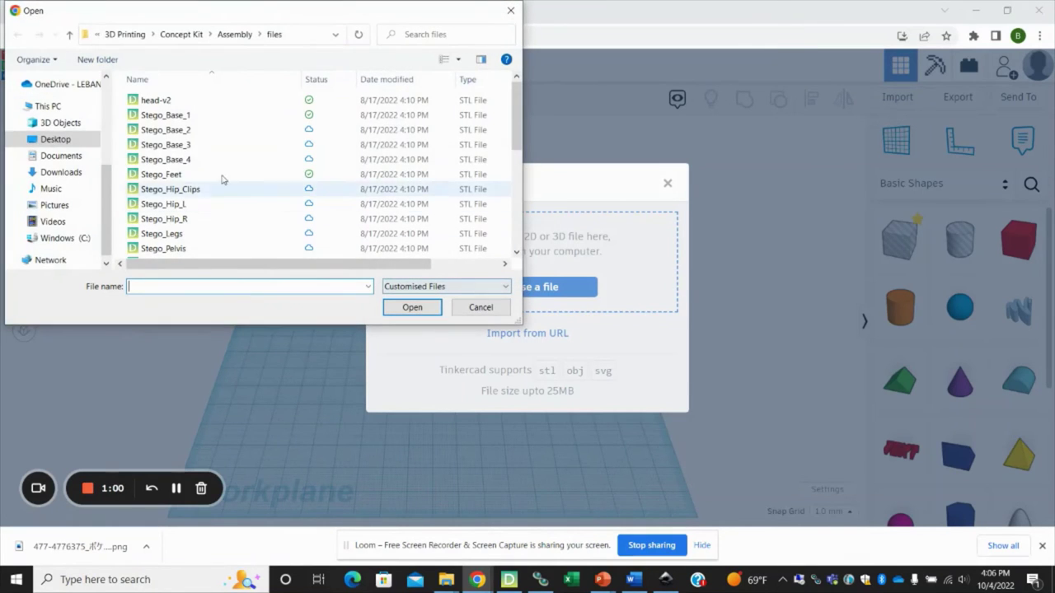
scroll(96, 164, "up", 4)
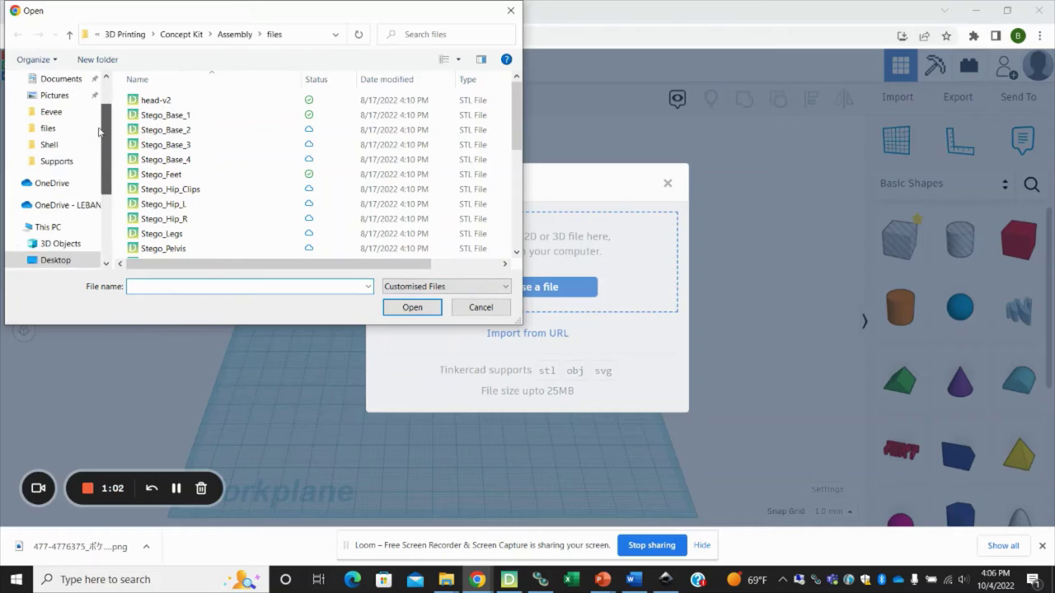
left_click(55, 106)
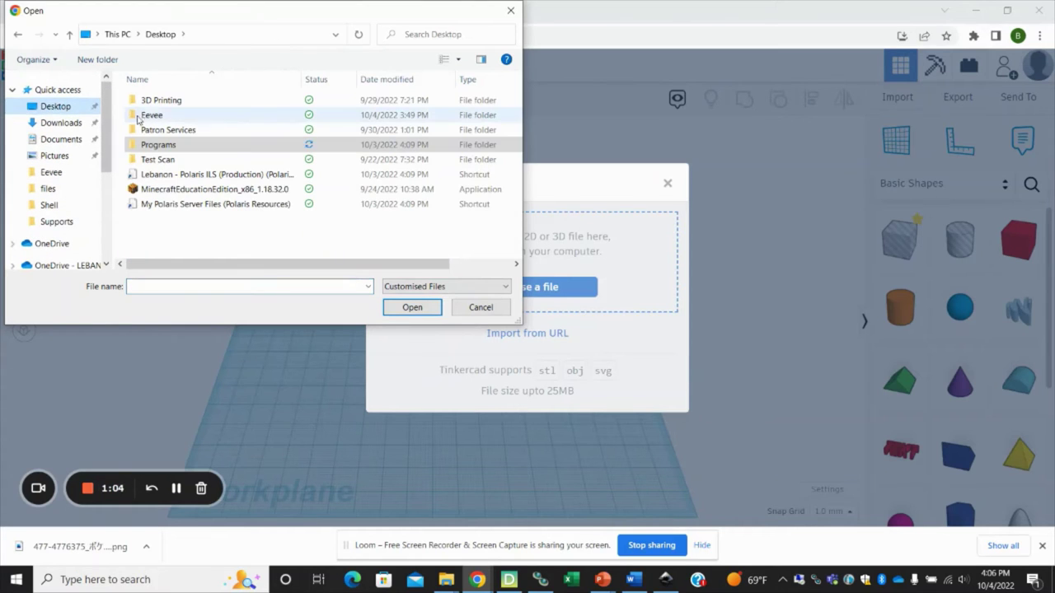
double_click(180, 117)
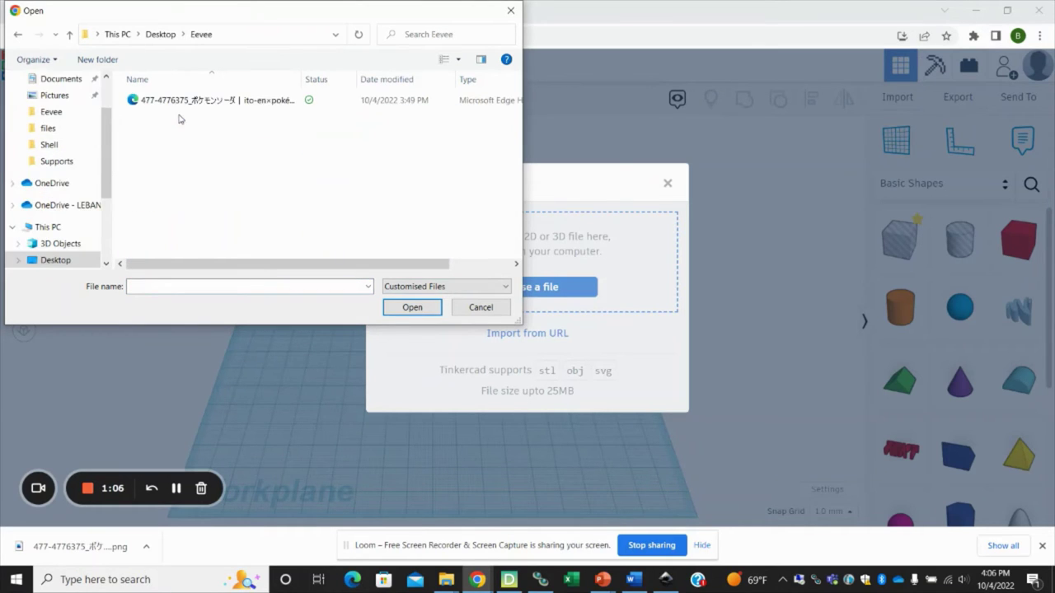
left_click(194, 103)
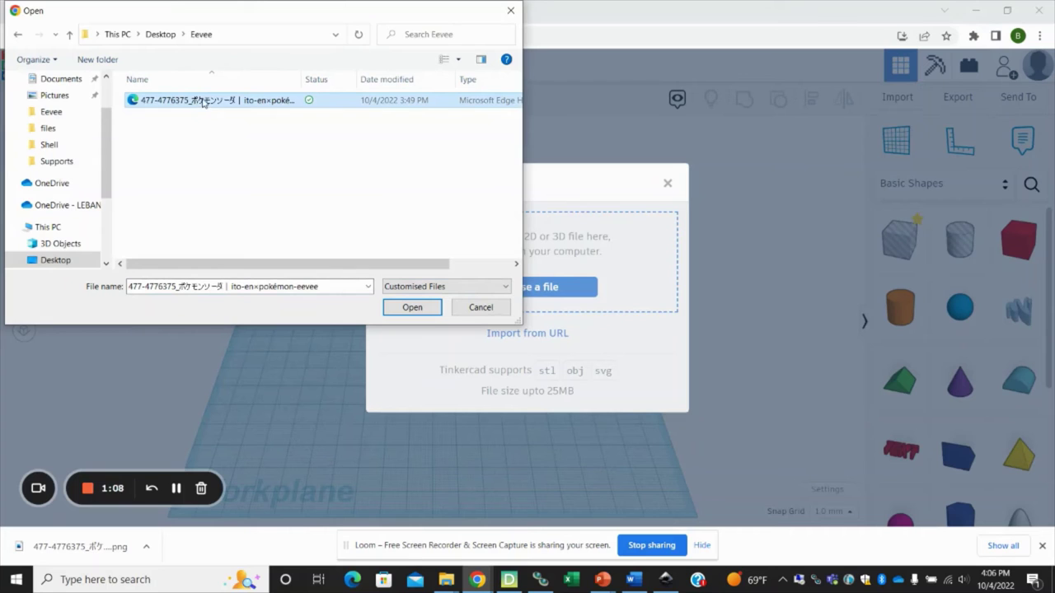
left_click(412, 307)
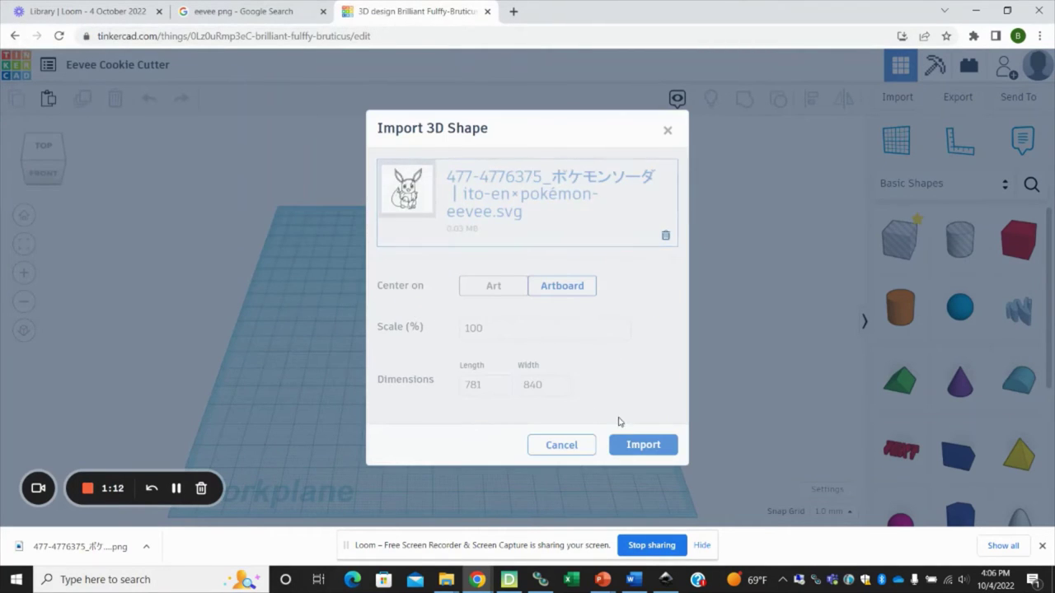
left_click(643, 446)
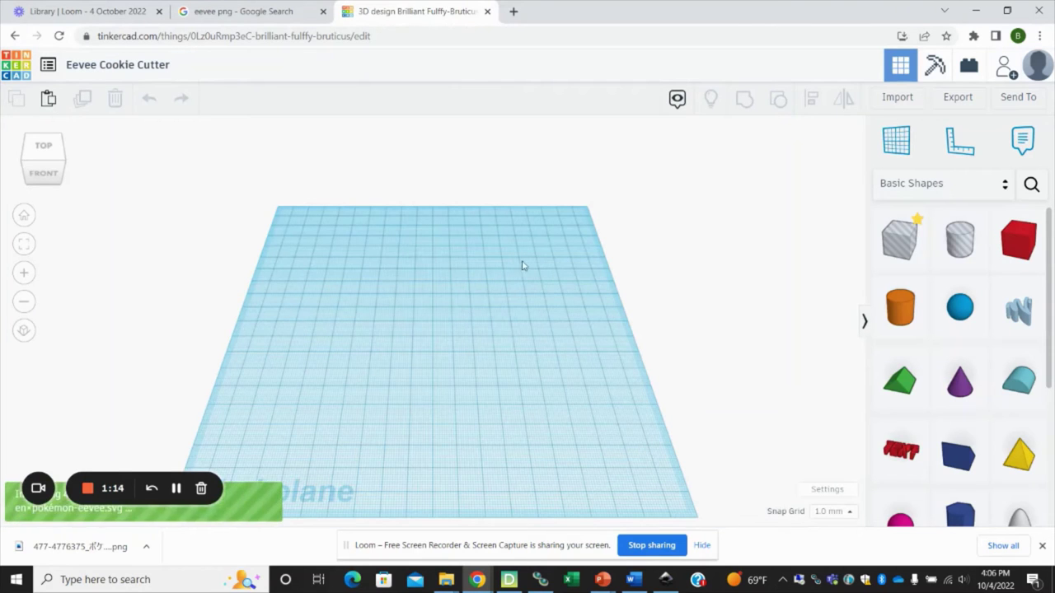
- Examine the whole imported Eevee outline and its size relative to the workplane
right_click_drag(523, 264, 515, 292)
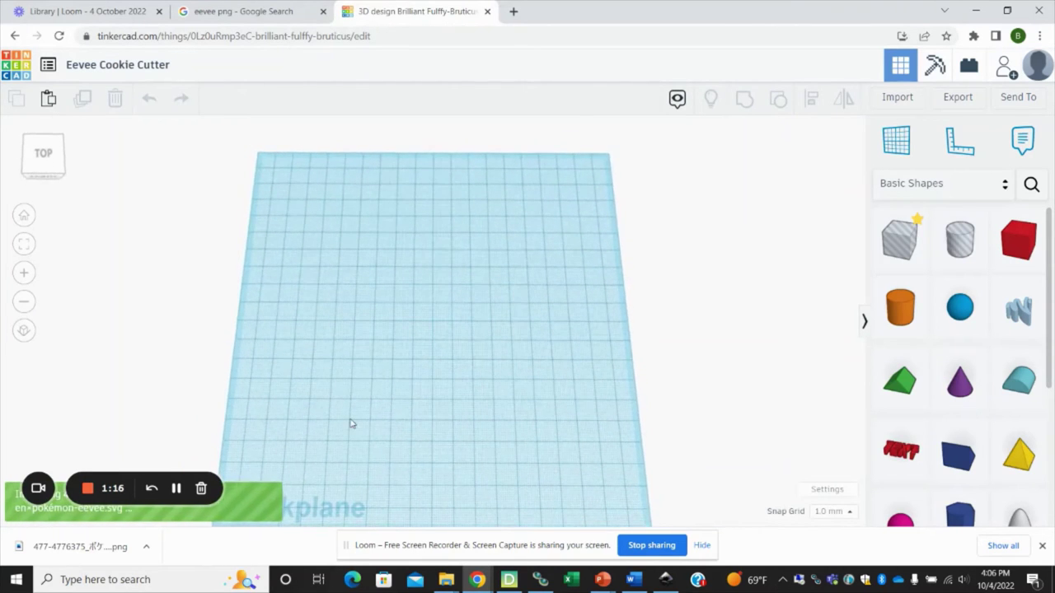
right_click_drag(435, 442, 312, 477)
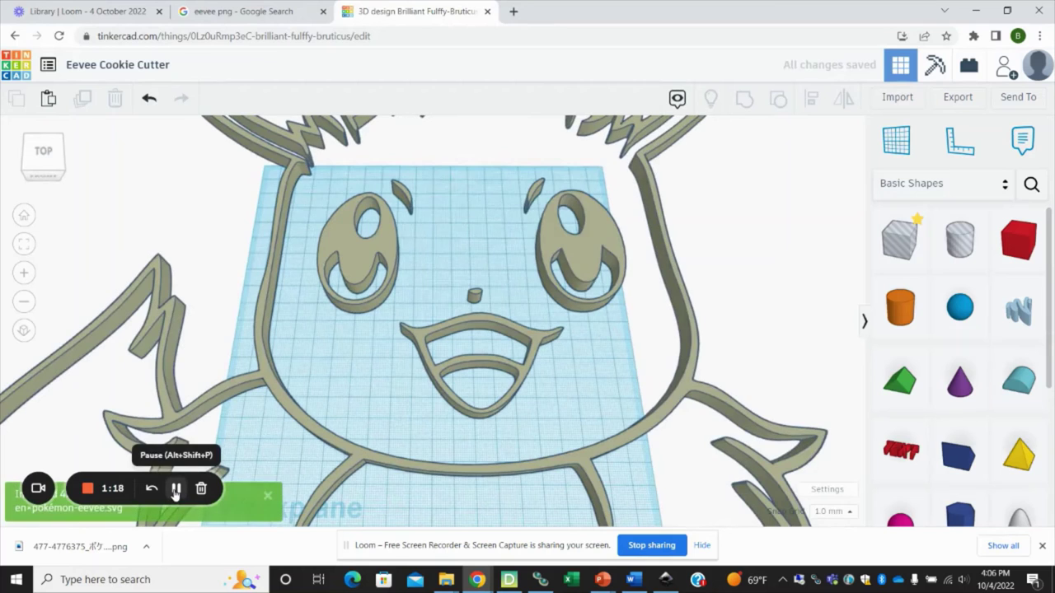
scroll(453, 375, "down", 4)
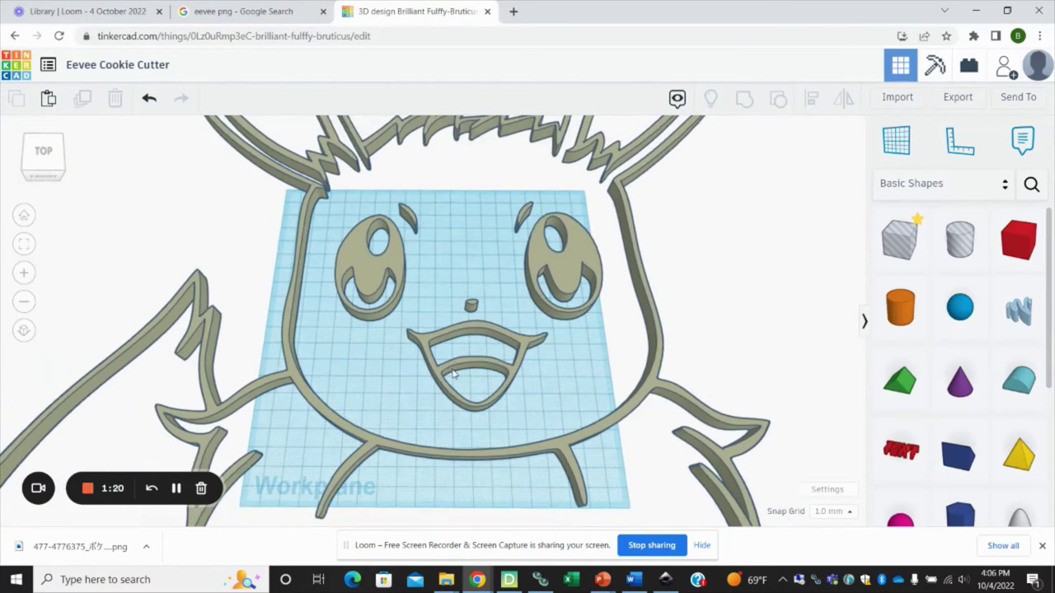
scroll(452, 375, "down", 5)
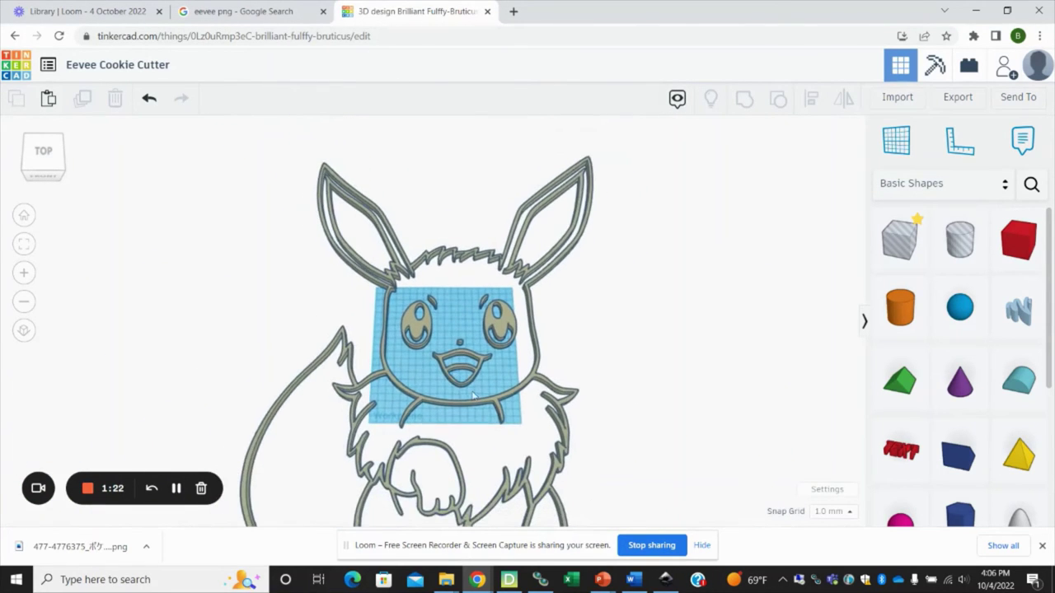
right_click_drag(498, 383, 483, 357)
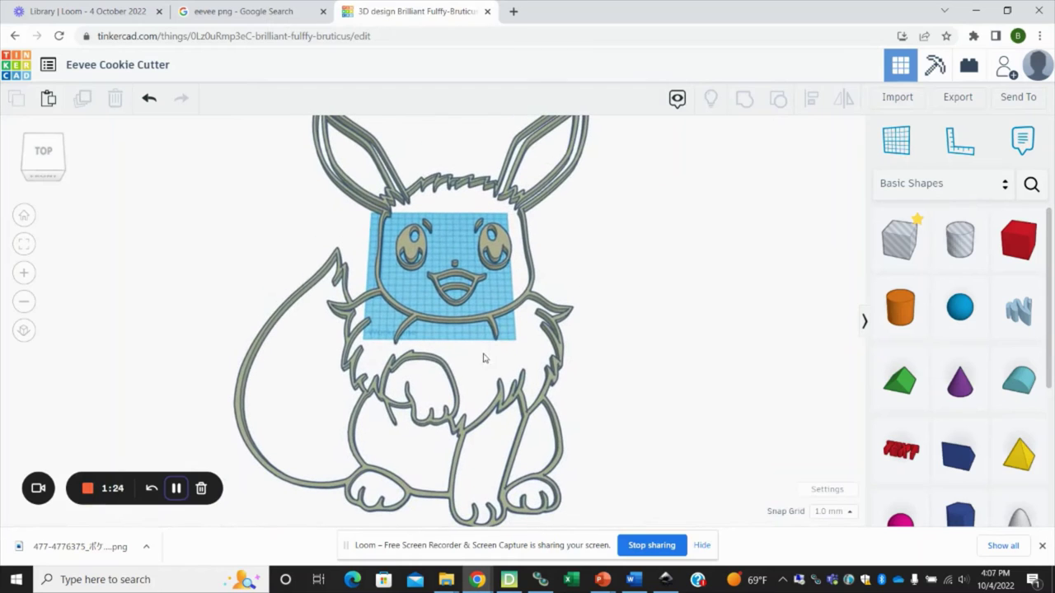
left_click(492, 325)
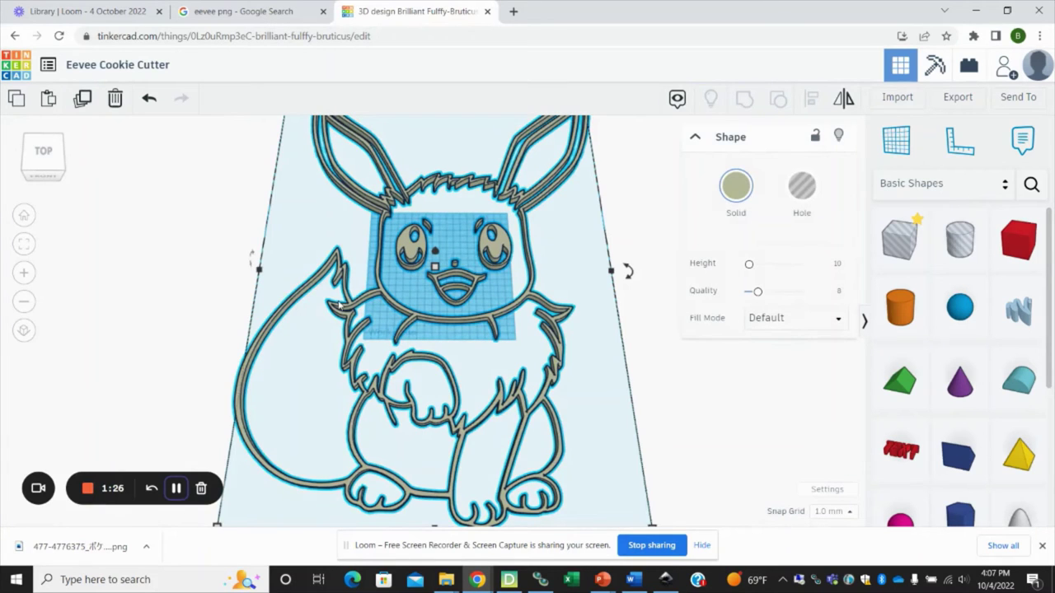
left_click(153, 270)
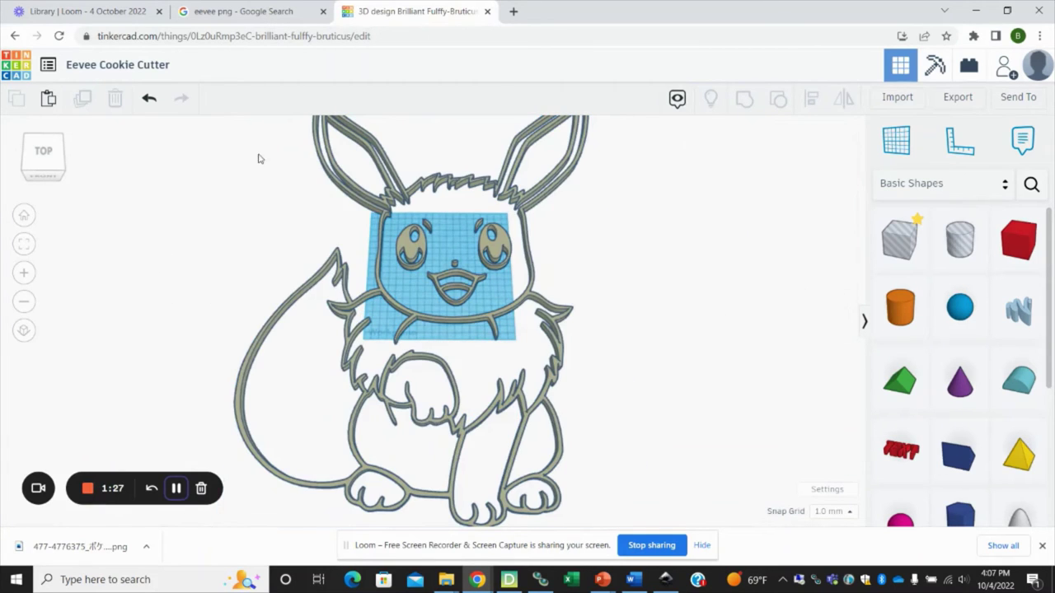
- Search Google for inches to mm in a new browser tab and convert 4.5 inches to millimetres
left_click(513, 12)
type("google.com")
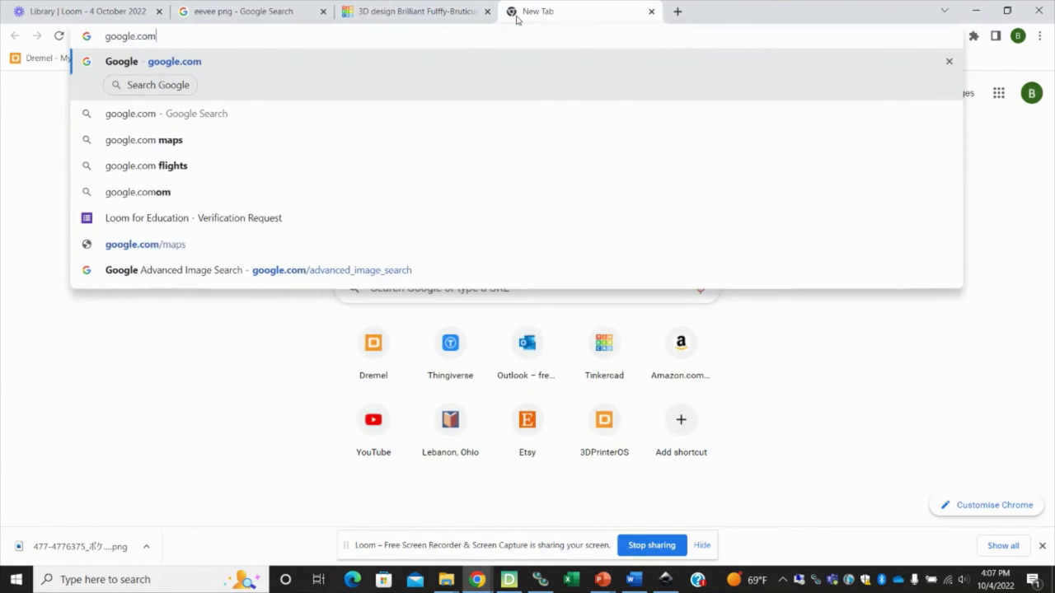
key("Return")
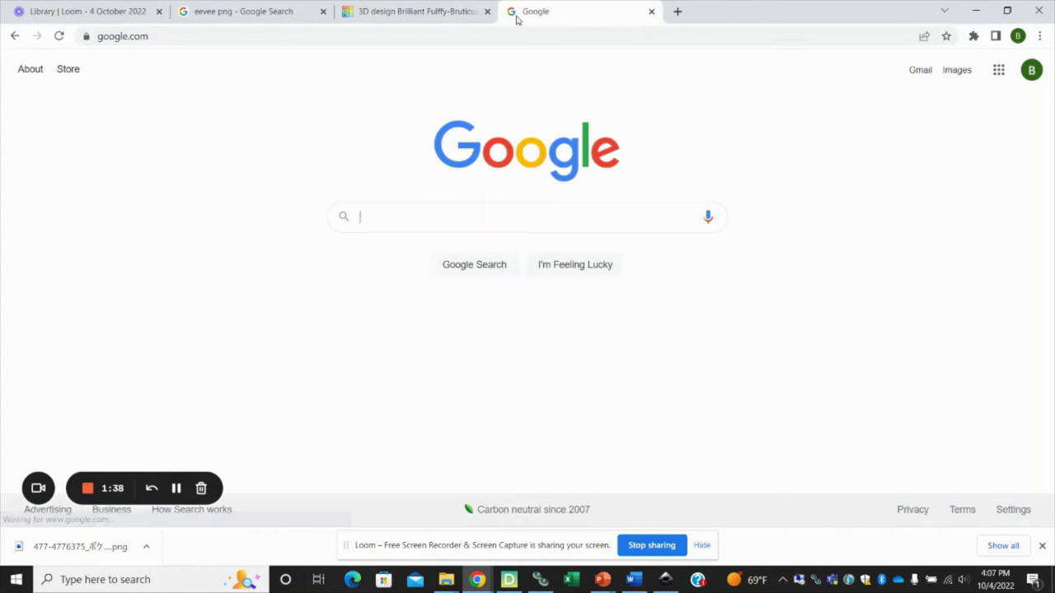
type("inches to mm")
key("Return")
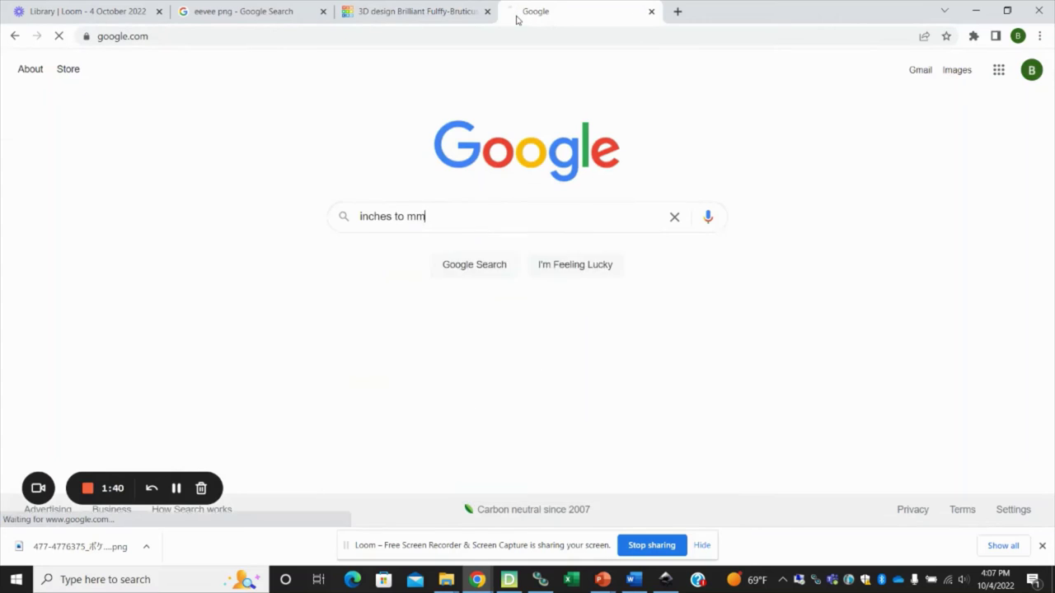
left_click(185, 239)
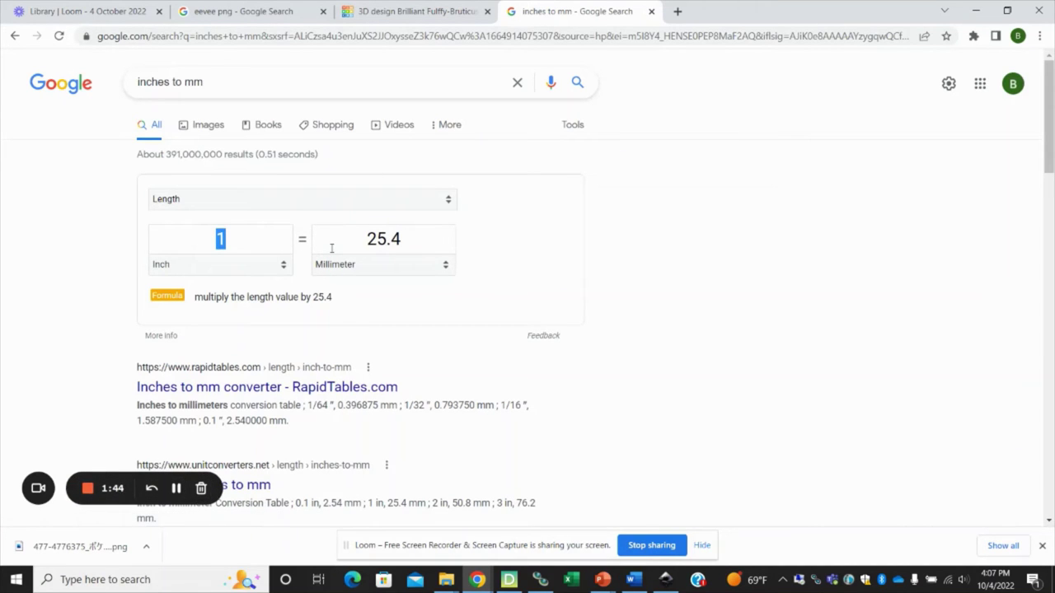
type("4.5")
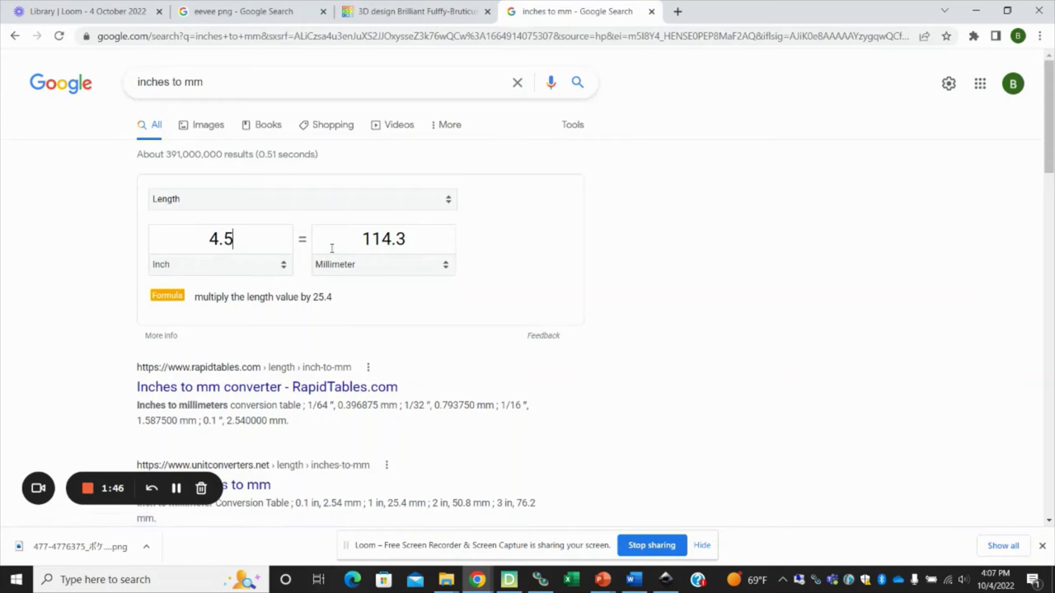
- Back in the Tinkercad design, scale the Eevee outline proportionally to a length of 120 mm
left_click(419, 11)
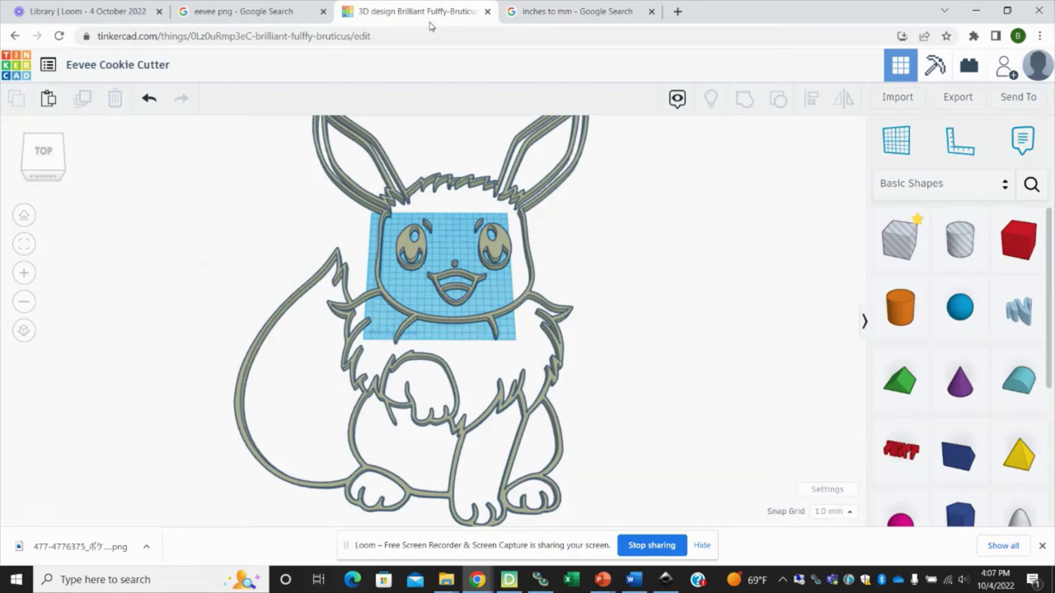
left_click(382, 399)
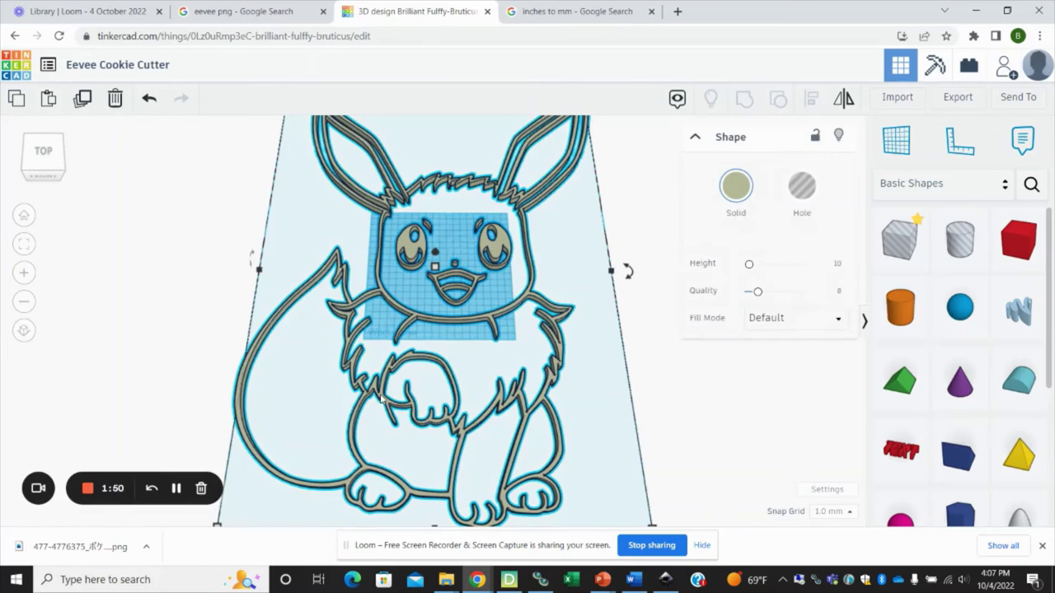
right_click_drag(200, 386, 213, 284)
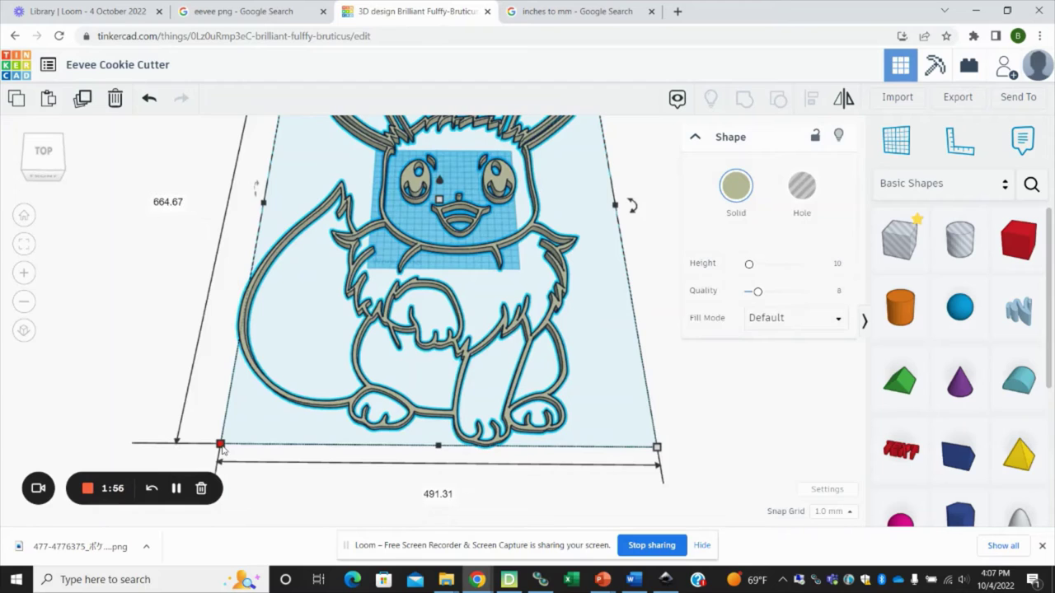
left_click(162, 203)
type("120")
key("Return")
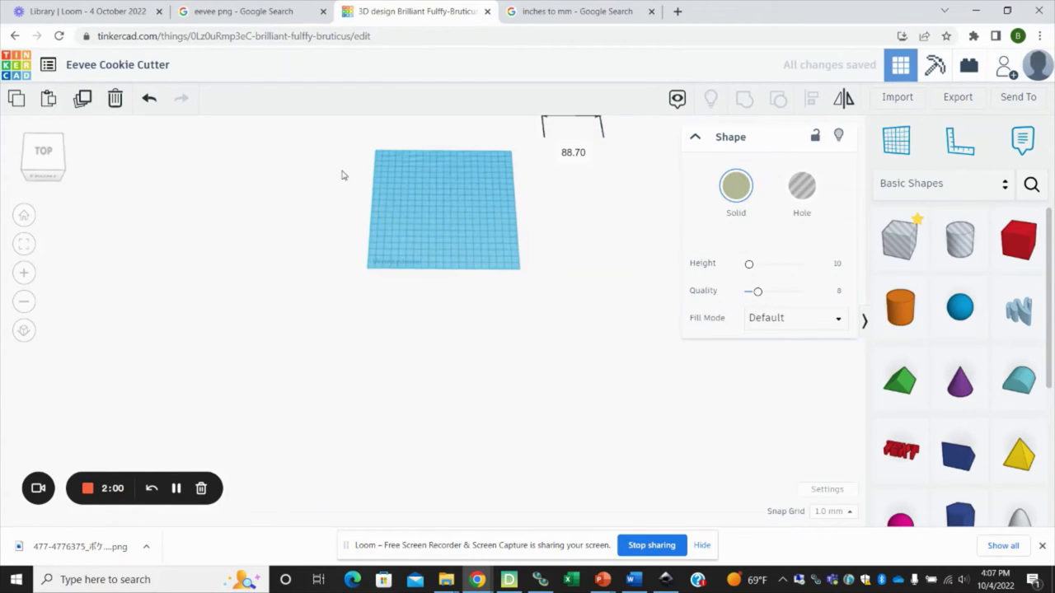
- Move the resized Eevee outline fully onto the workplane
key("f")
left_click(481, 306)
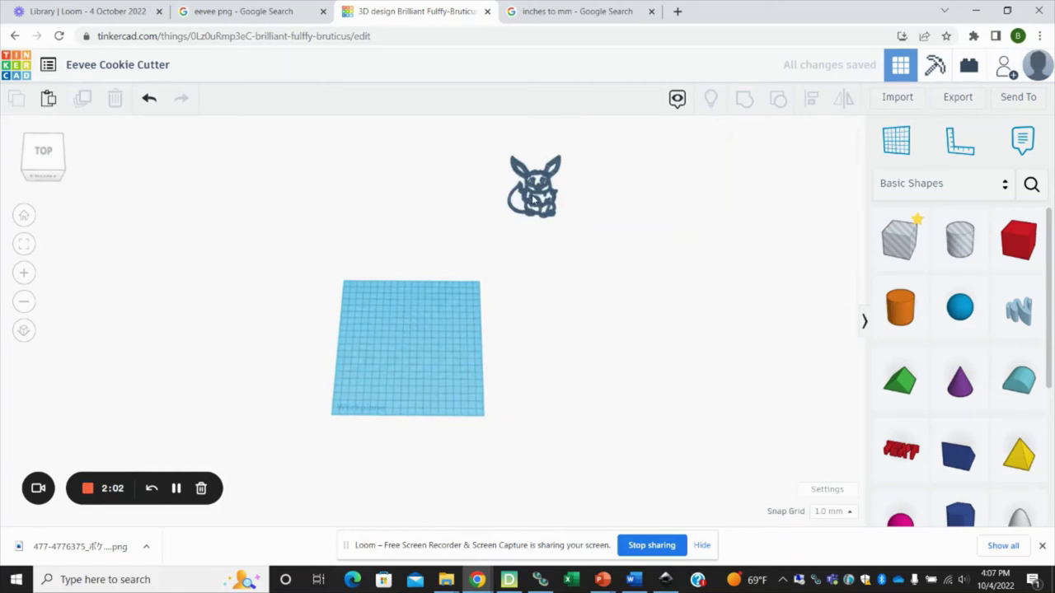
scroll(534, 191, "up", 5)
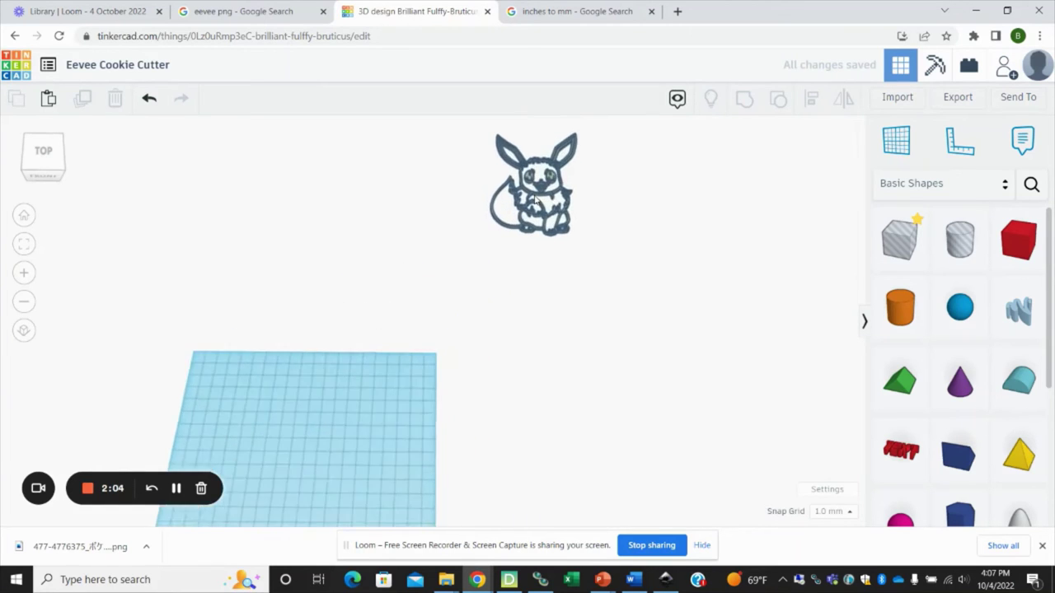
scroll(534, 191, "up", 2)
left_click_drag(529, 162, 541, 37)
right_click(541, 37)
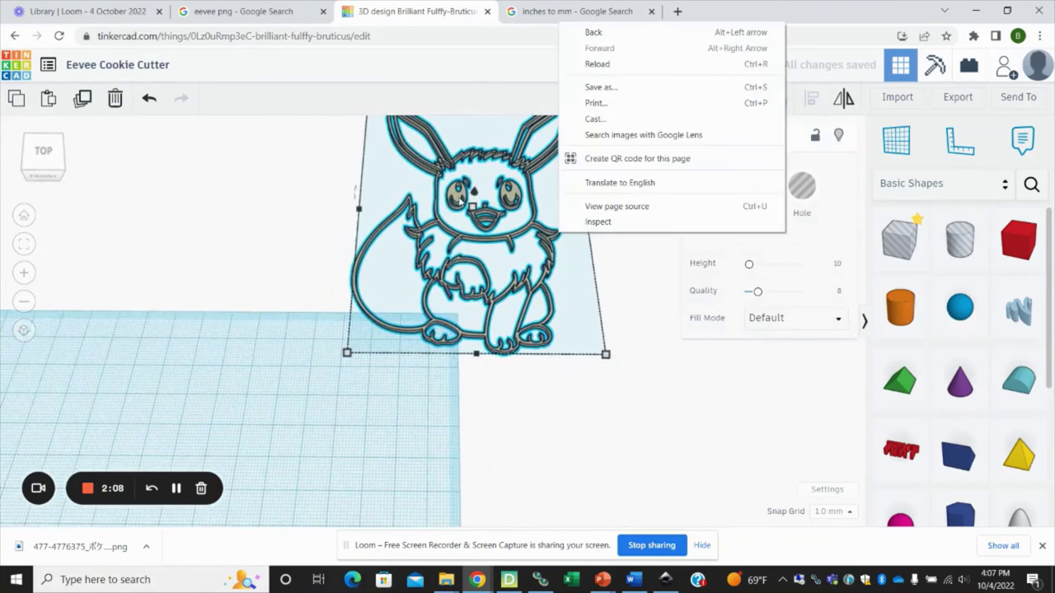
left_click(462, 205)
left_click_drag(461, 204, 258, 398)
right_click_drag(106, 322, 640, 64)
left_click(385, 262)
right_click_drag(385, 262, 522, 327)
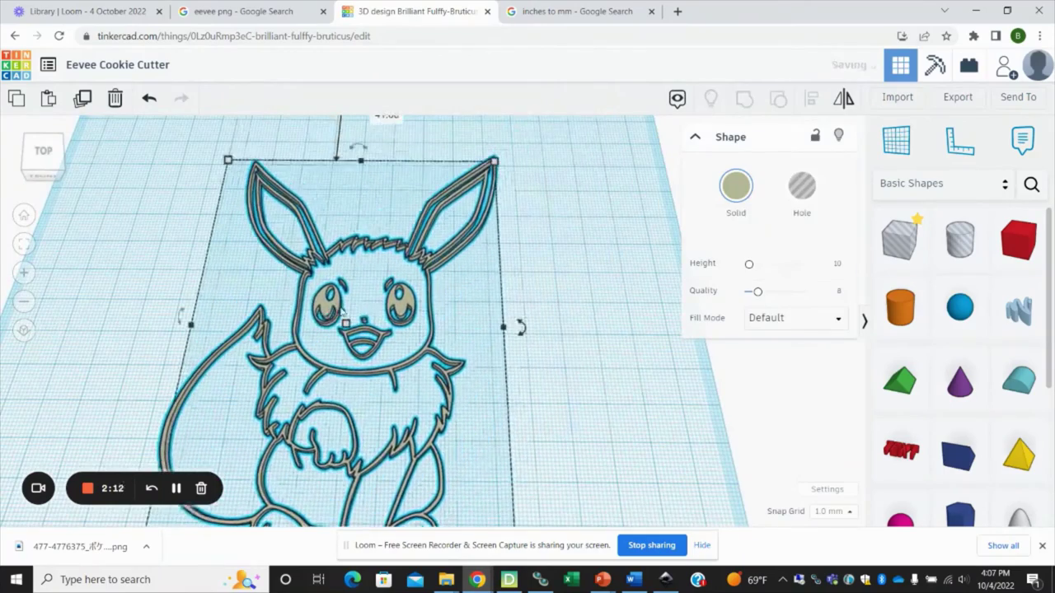
left_click(566, 346)
scroll(565, 346, "up", 3)
middle_click_drag(521, 366, 613, 157)
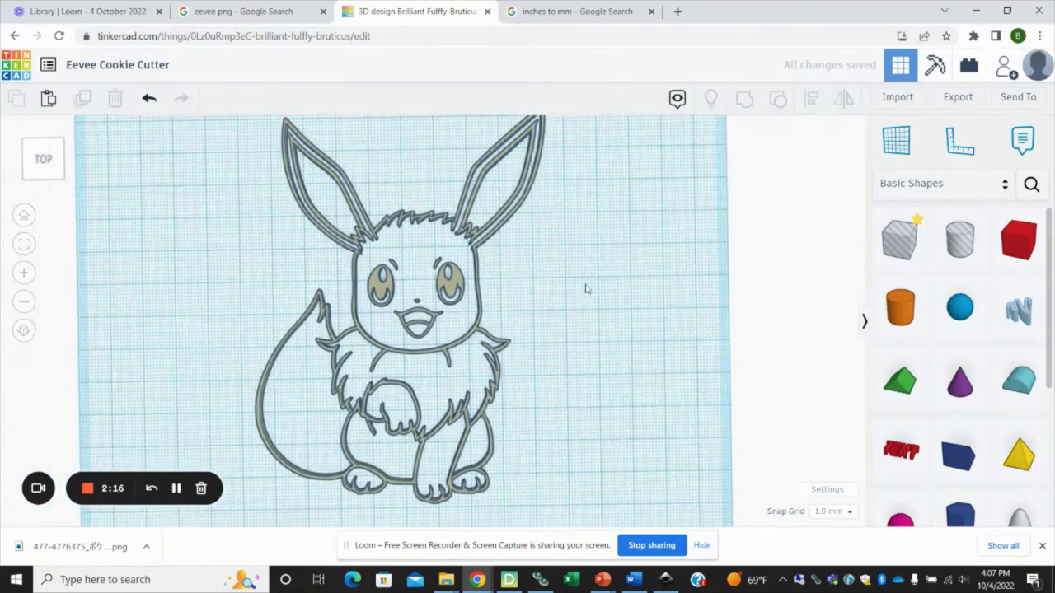
- Shift the Eevee outline to the left side of the workplane, leaving room beside it for a copy
left_click(454, 287)
right_click_drag(591, 365, 437, 262)
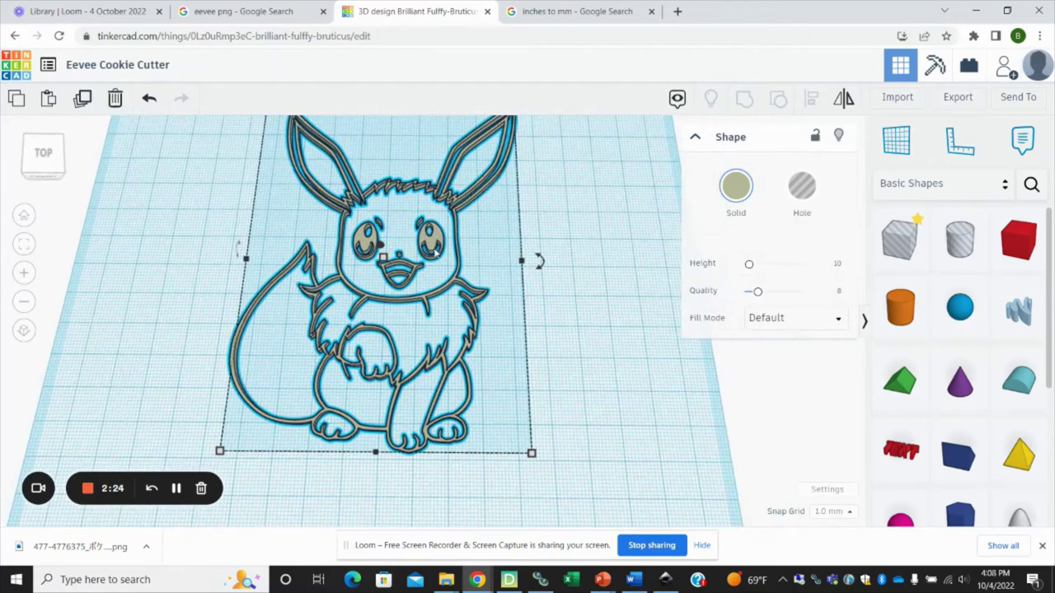
left_click(568, 329)
left_click(433, 244)
left_click_drag(432, 244, 254, 247)
left_click(446, 288)
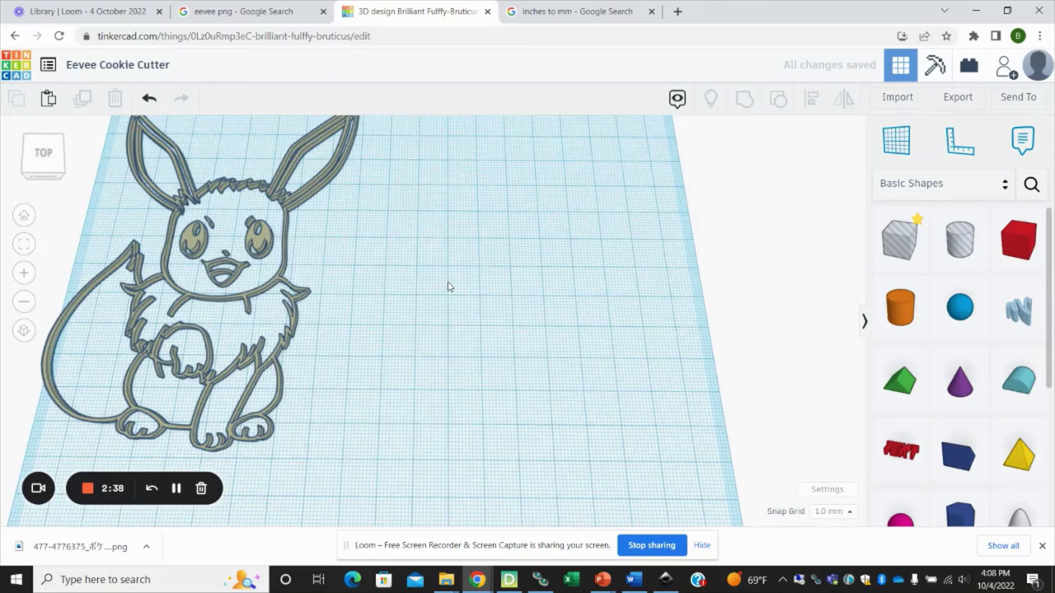
- Paste a copy of the Eevee beside the original and set the copy's fill mode to Outer Line
key("ctrl+v")
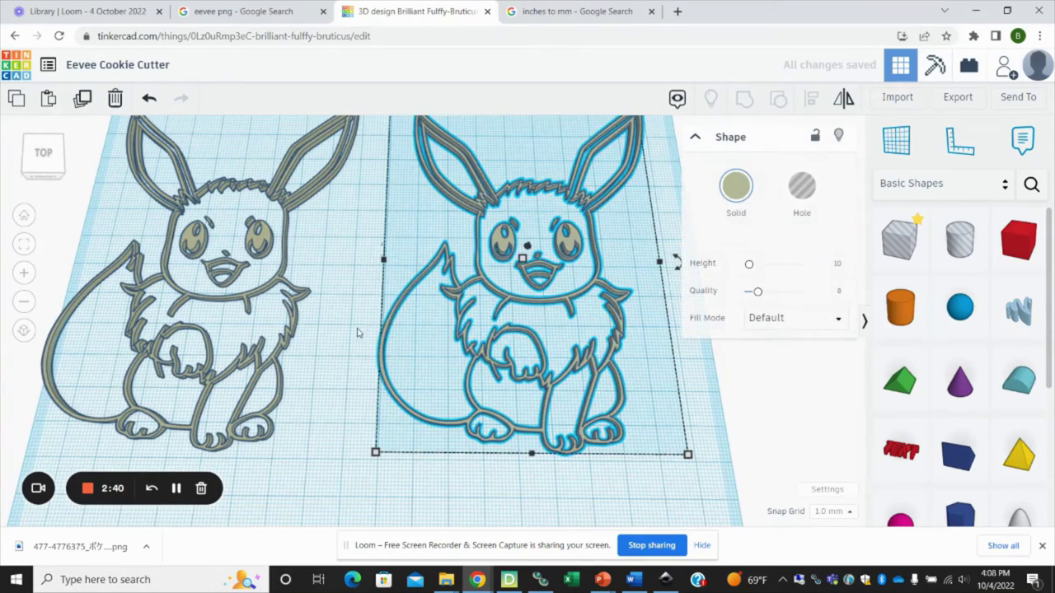
left_click(361, 370)
right_click_drag(361, 370, 476, 307)
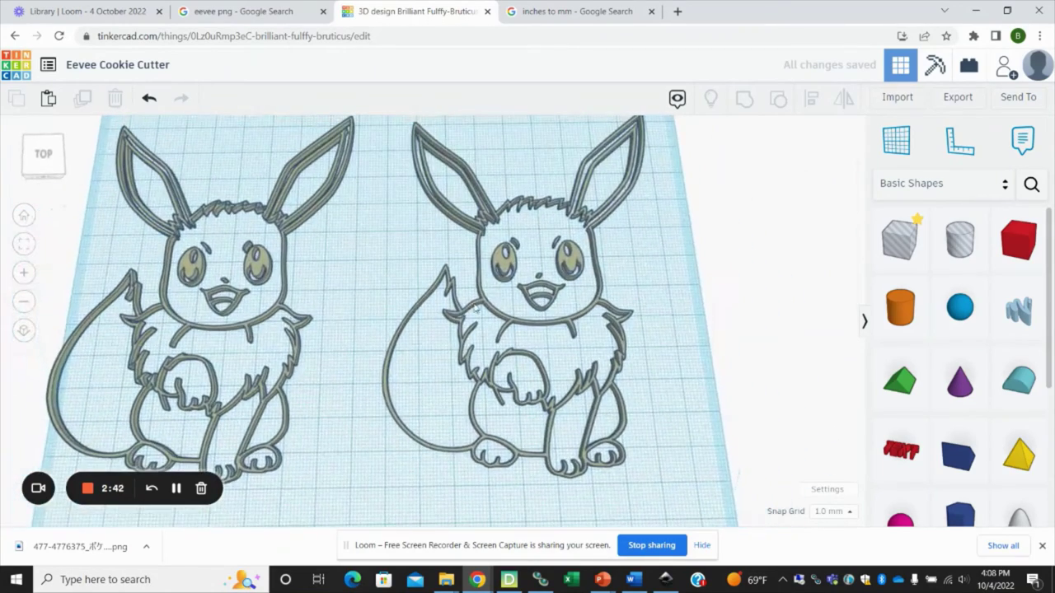
left_click(508, 265)
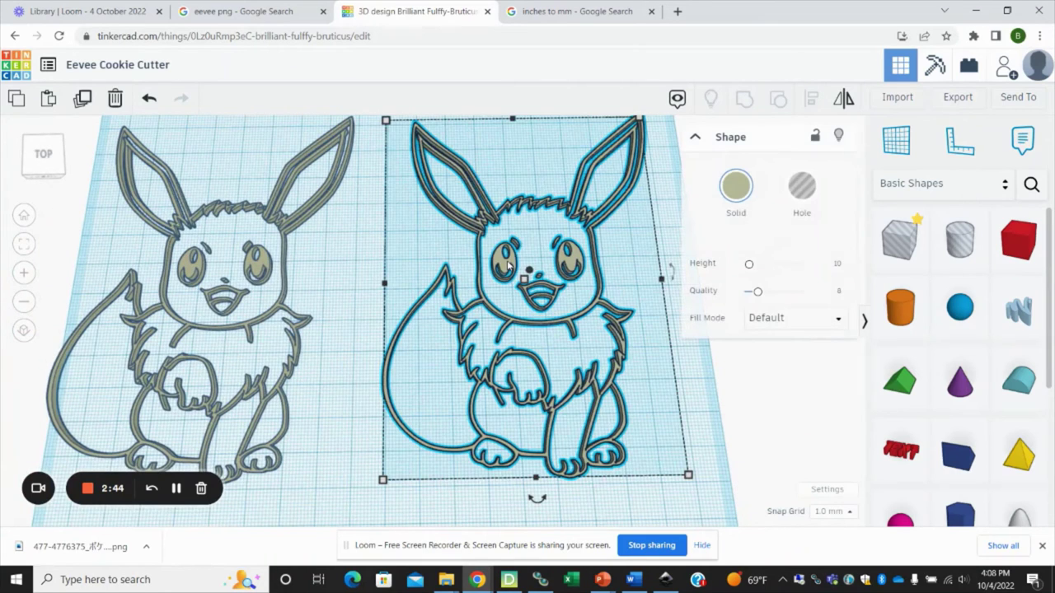
left_click(789, 323)
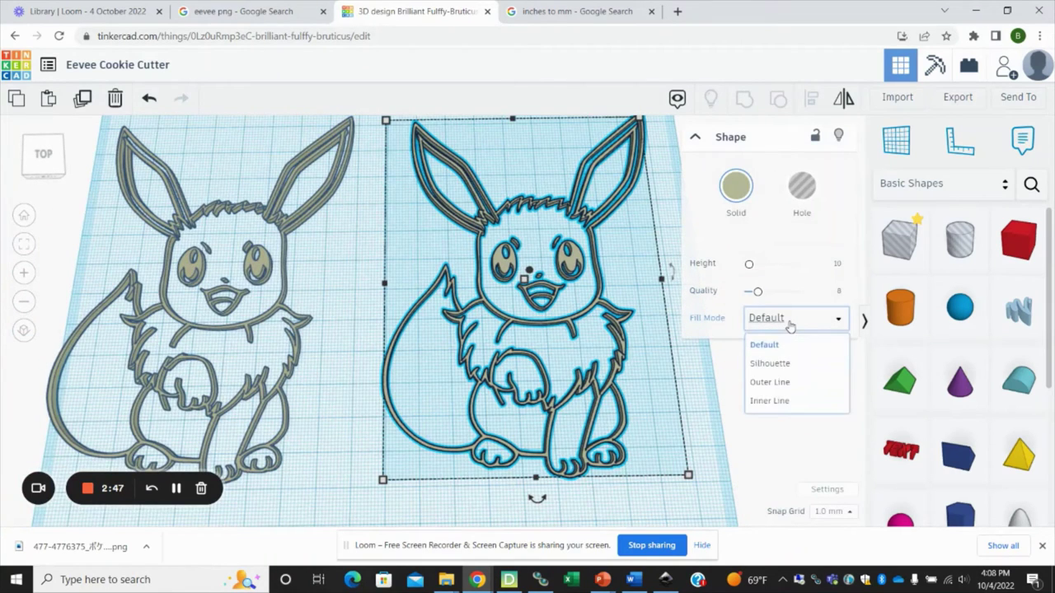
left_click(787, 384)
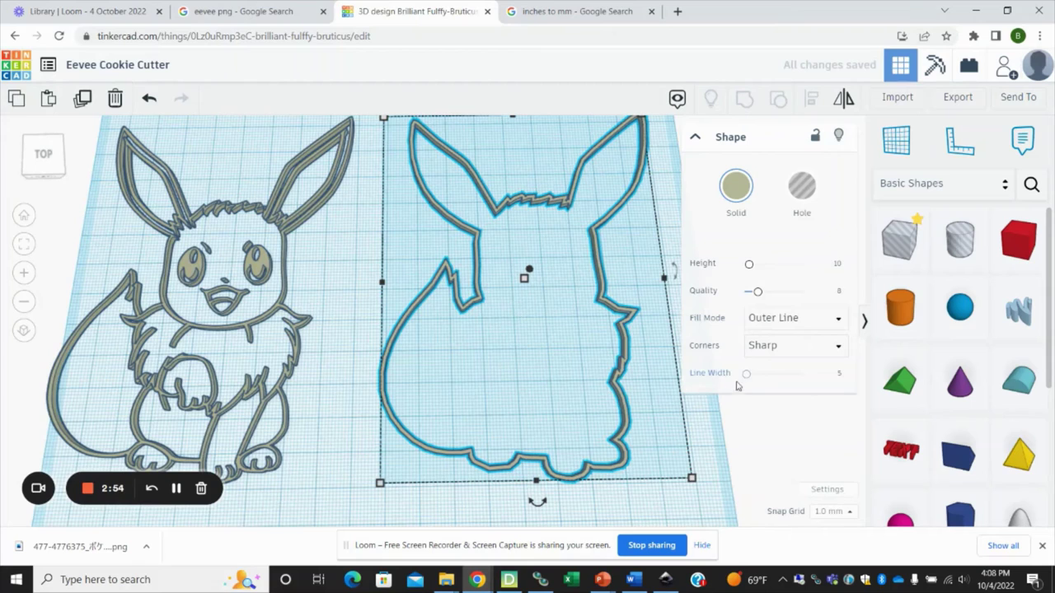
- Set the line width of the copied Eevee's outer line to 10
left_click_drag(747, 377, 749, 373)
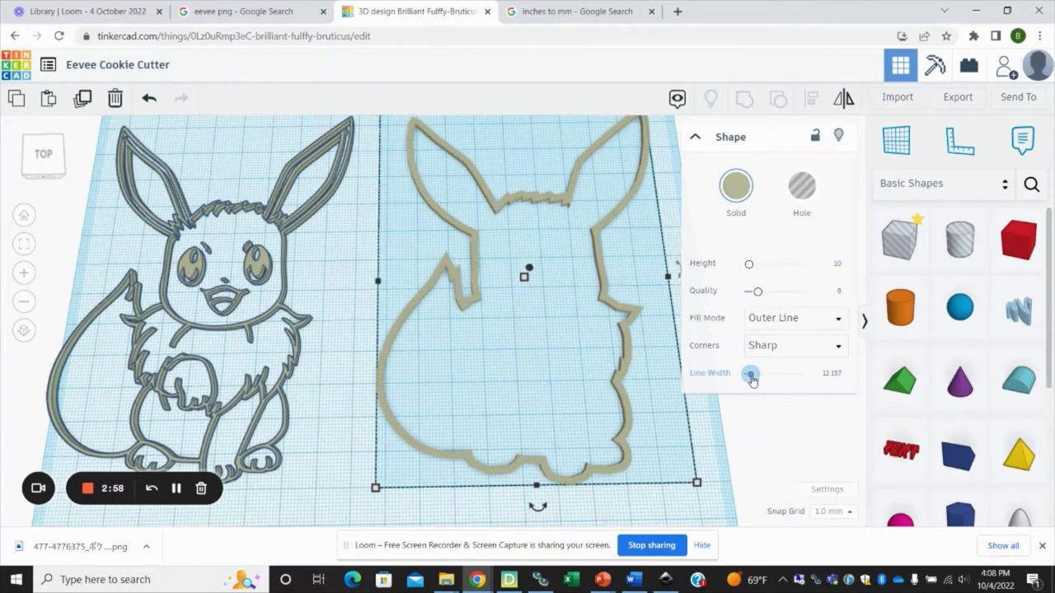
left_click(828, 375)
type("10")
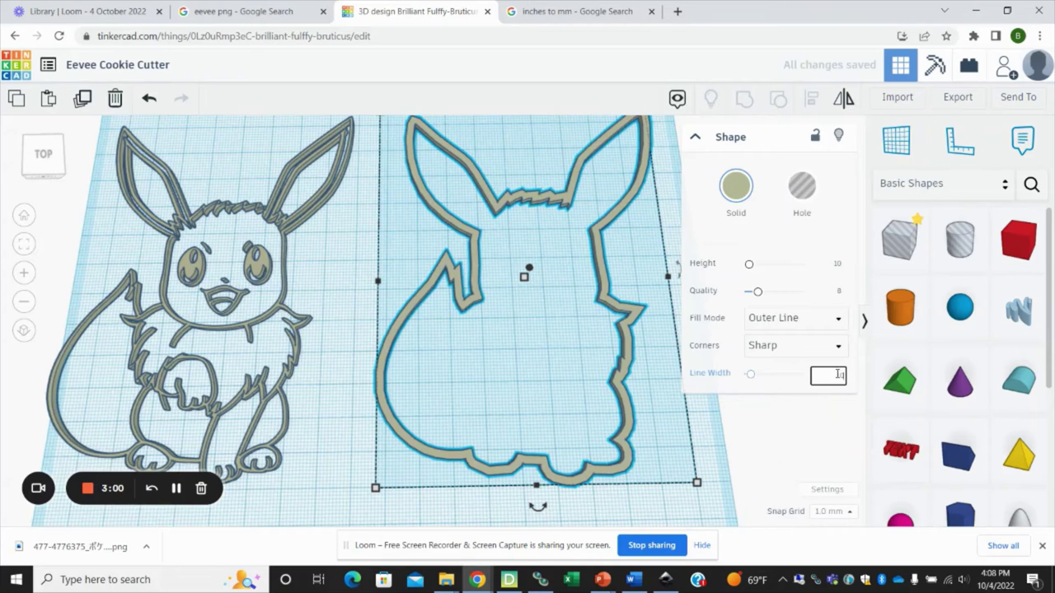
key("Return")
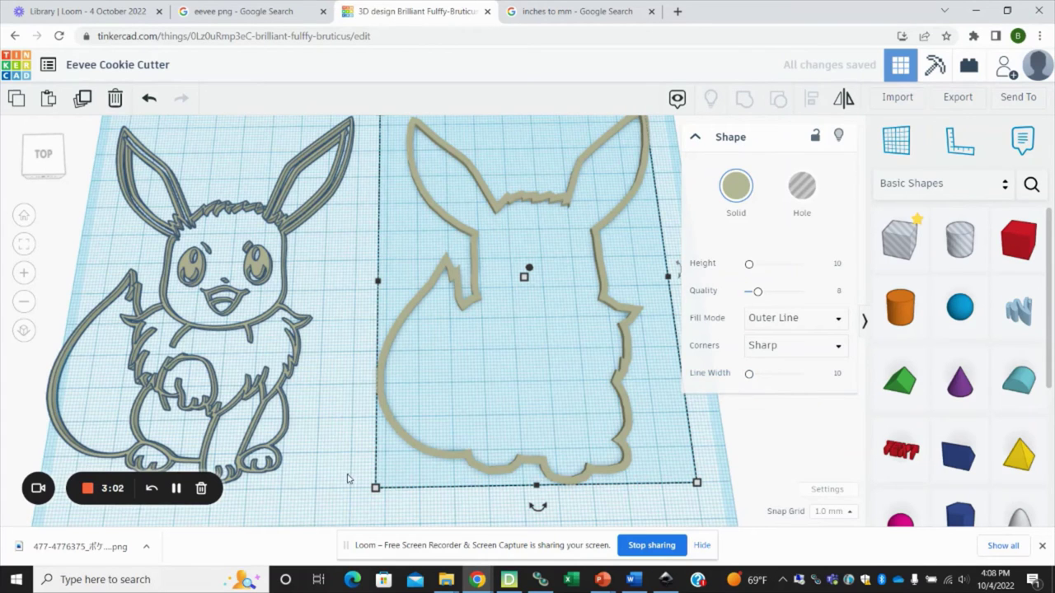
left_click(363, 485)
scroll(377, 489, "up", 2)
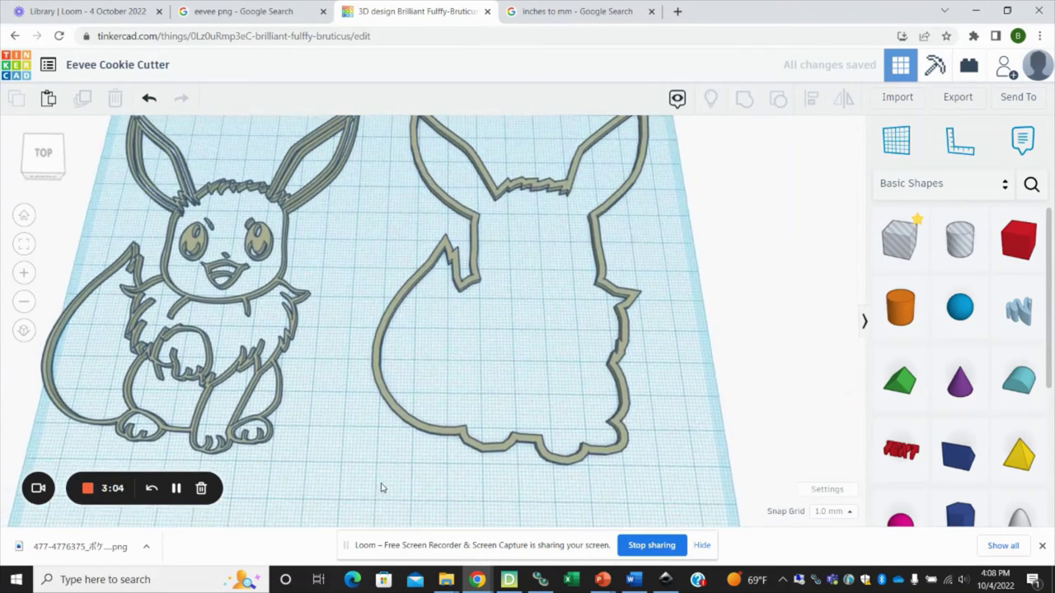
scroll(380, 488, "down", 2)
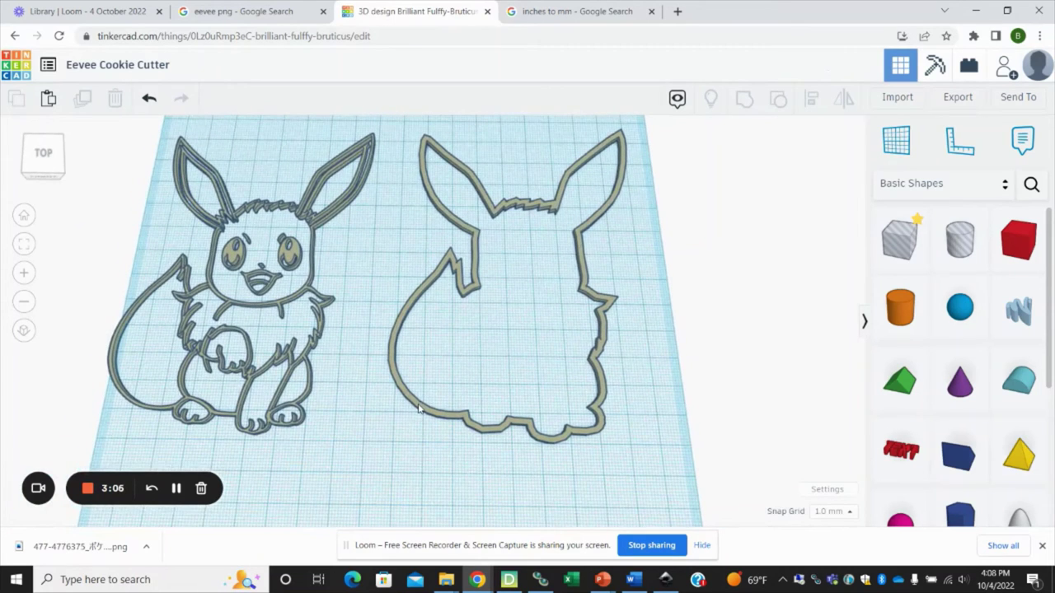
- Raise the outer-line Eevee to a height of 15 mm to form the cutter wall
left_click(418, 408)
right_click_drag(404, 487, 415, 403)
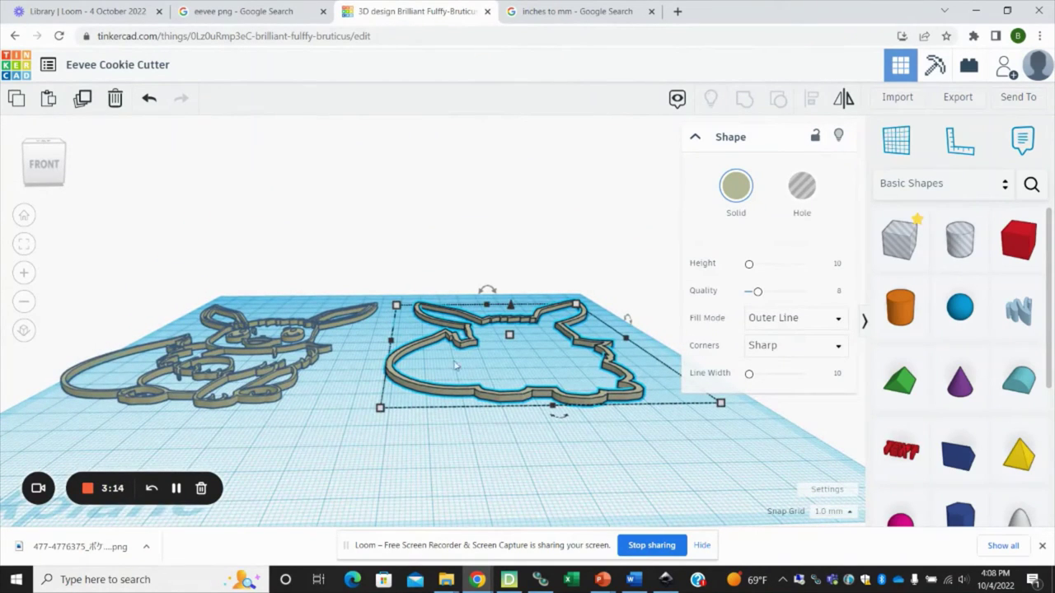
left_click(313, 351)
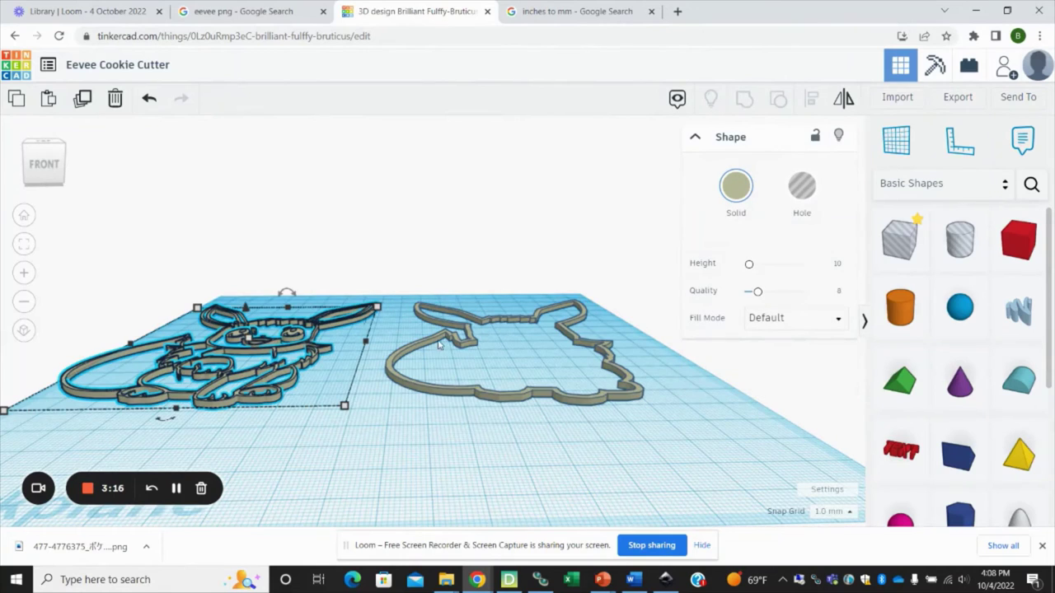
left_click(466, 346)
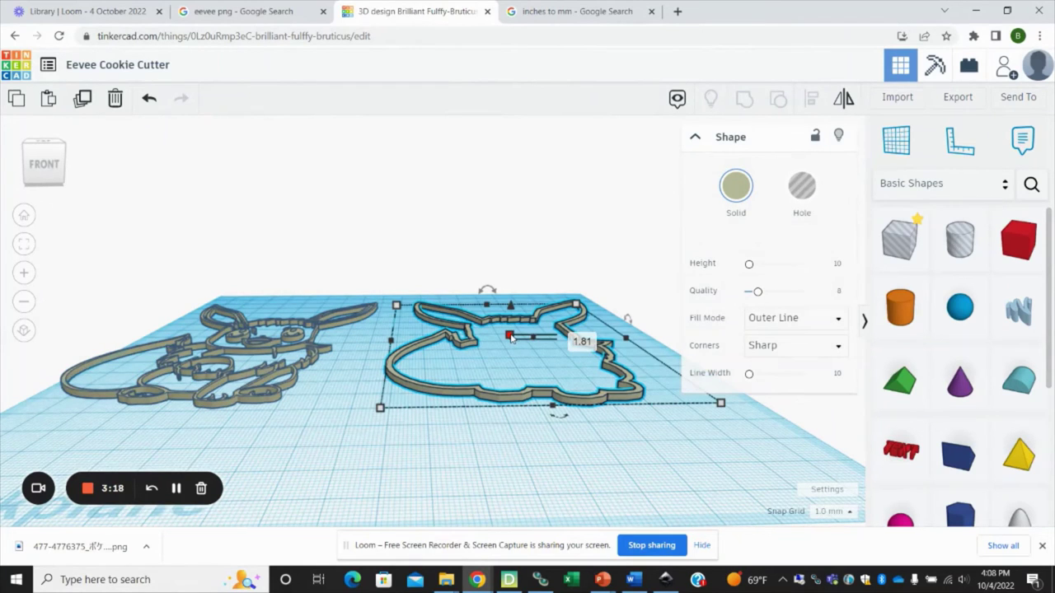
left_click(318, 358)
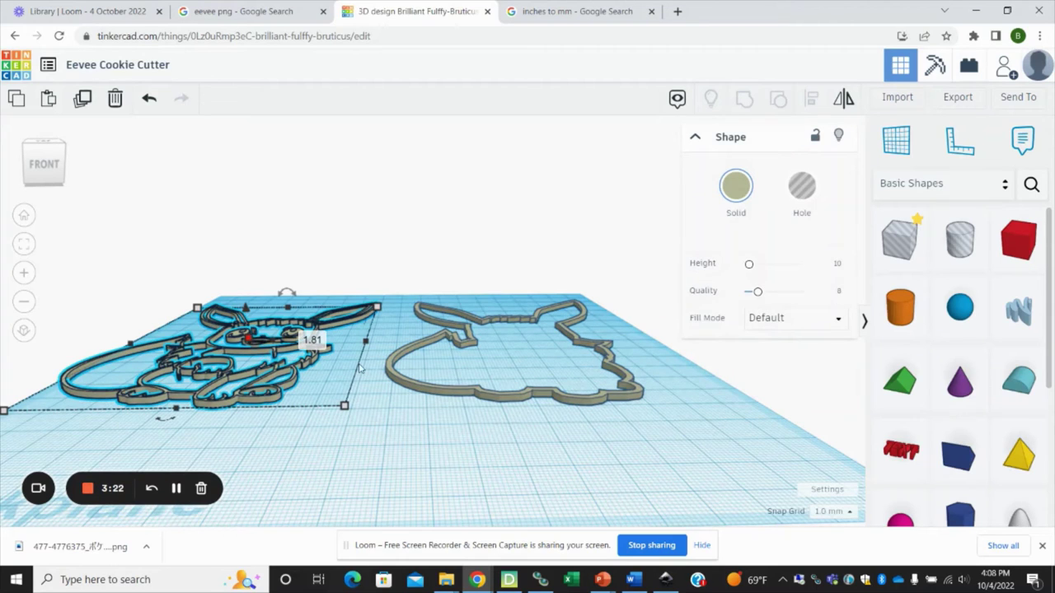
left_click(468, 344)
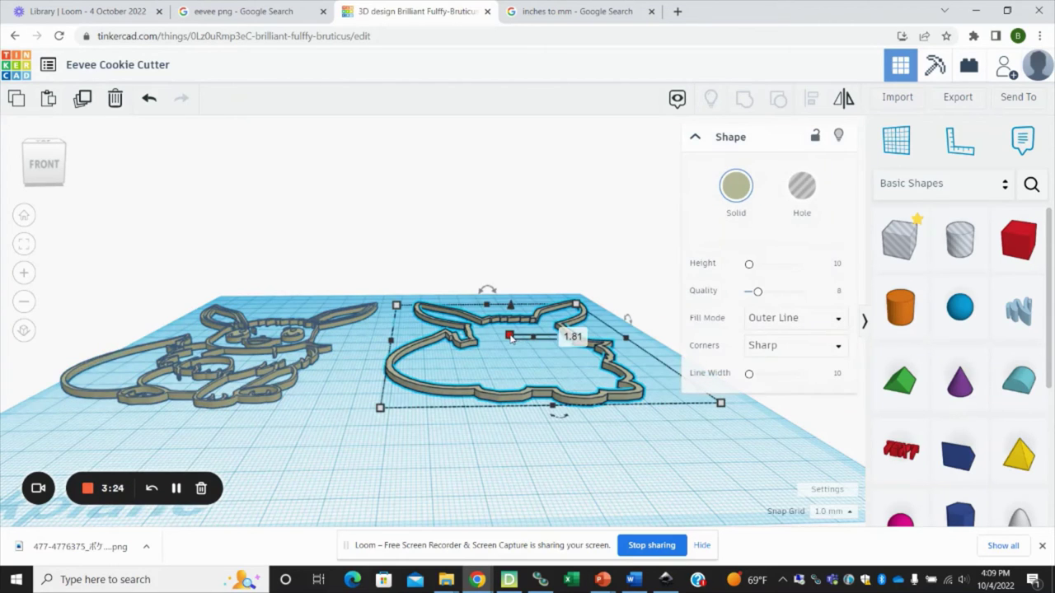
left_click(569, 337)
type("15")
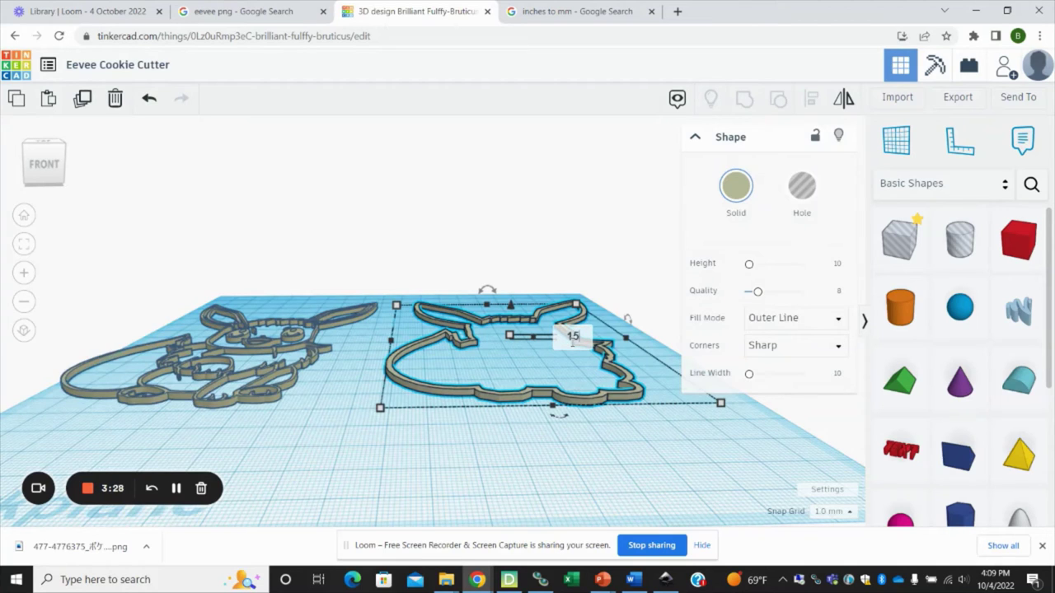
key("Return")
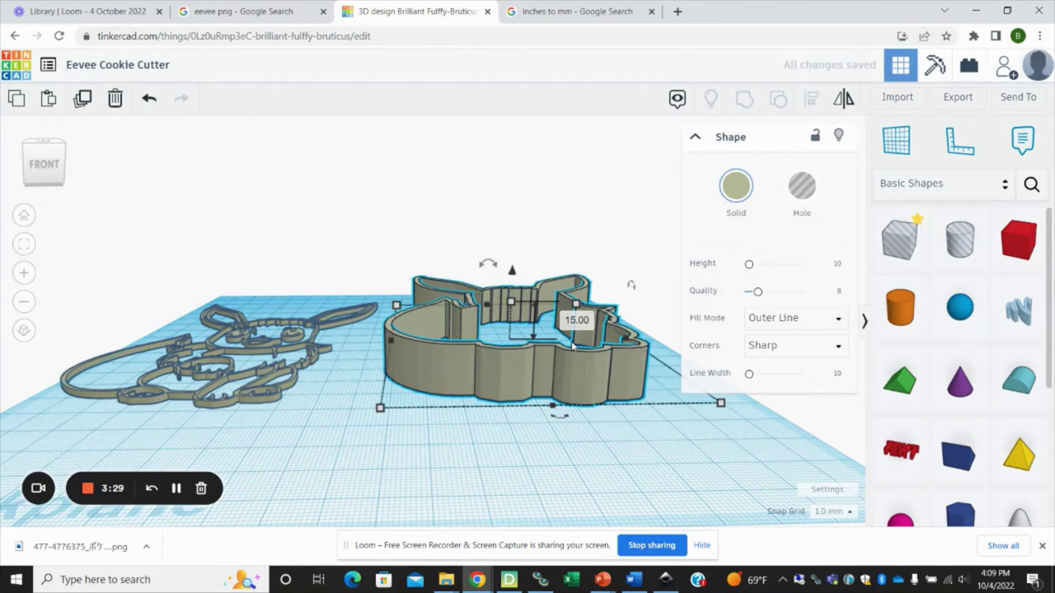
- Set the height of the detailed, default-fill Eevee to 10 mm
left_click(319, 356)
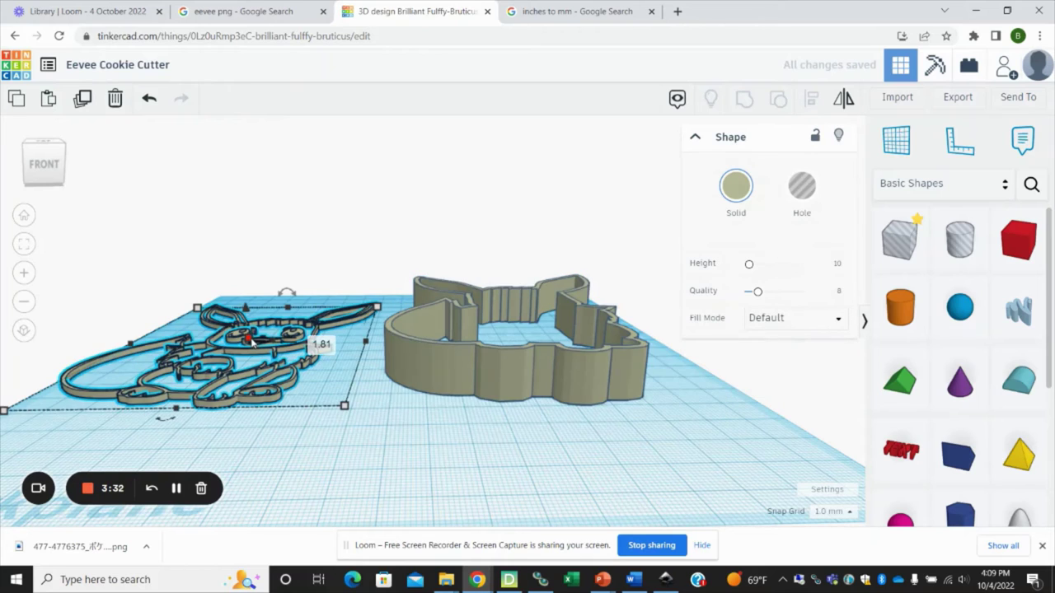
left_click(314, 341)
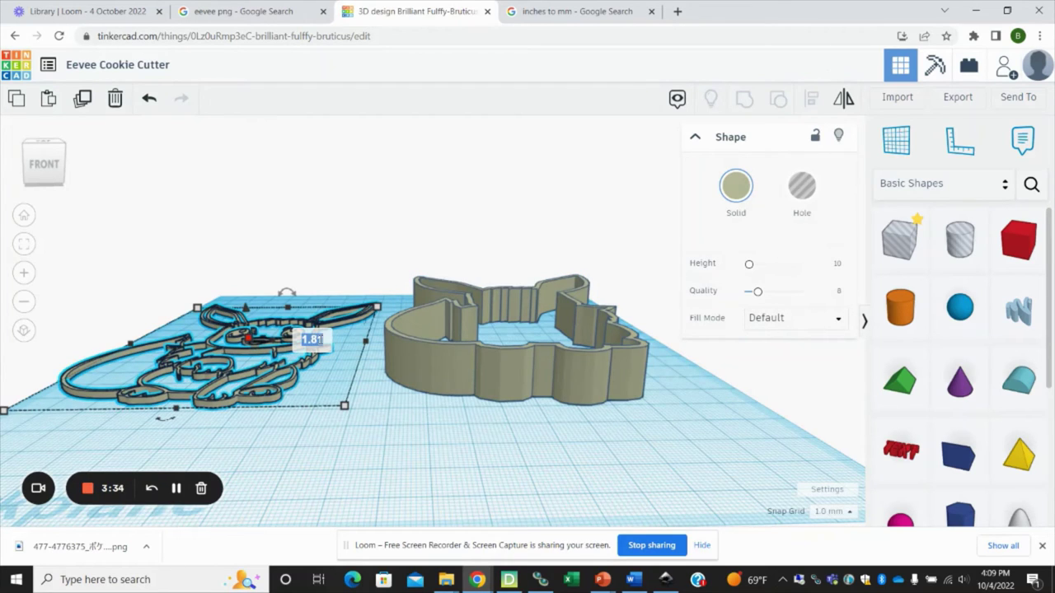
type("10")
key("Return")
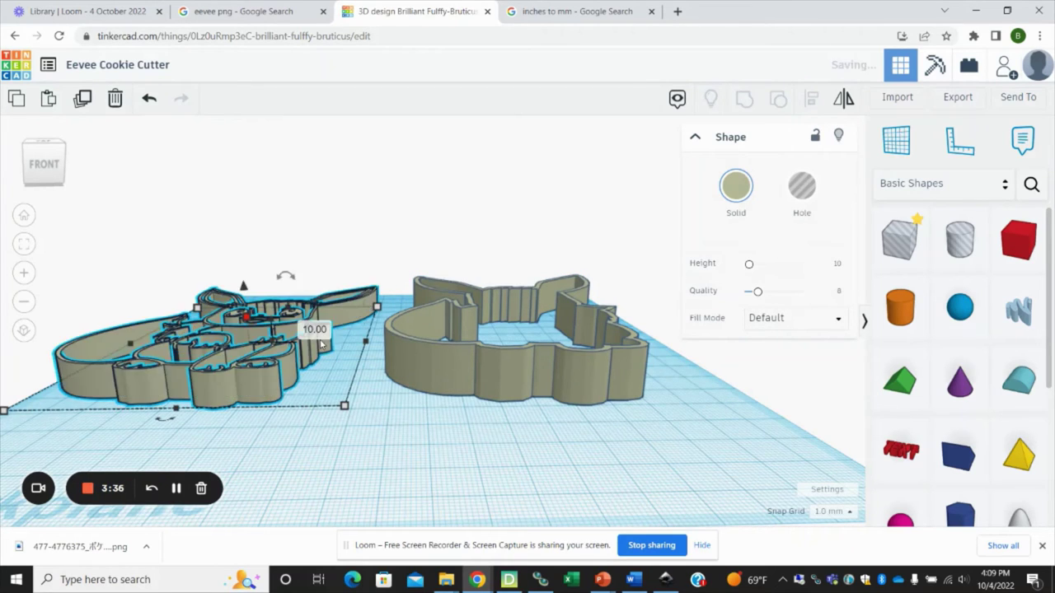
- Select both Eevee shapes and centre-align them horizontally and vertically so the detail sits inside the outer wall
right_click_drag(382, 404, 480, 471)
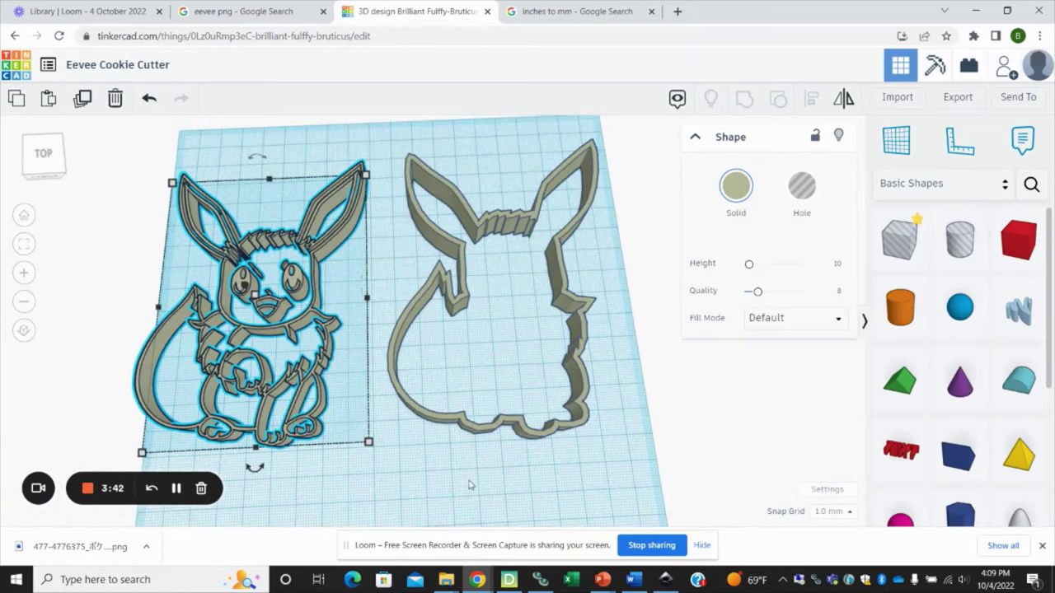
left_click(462, 467)
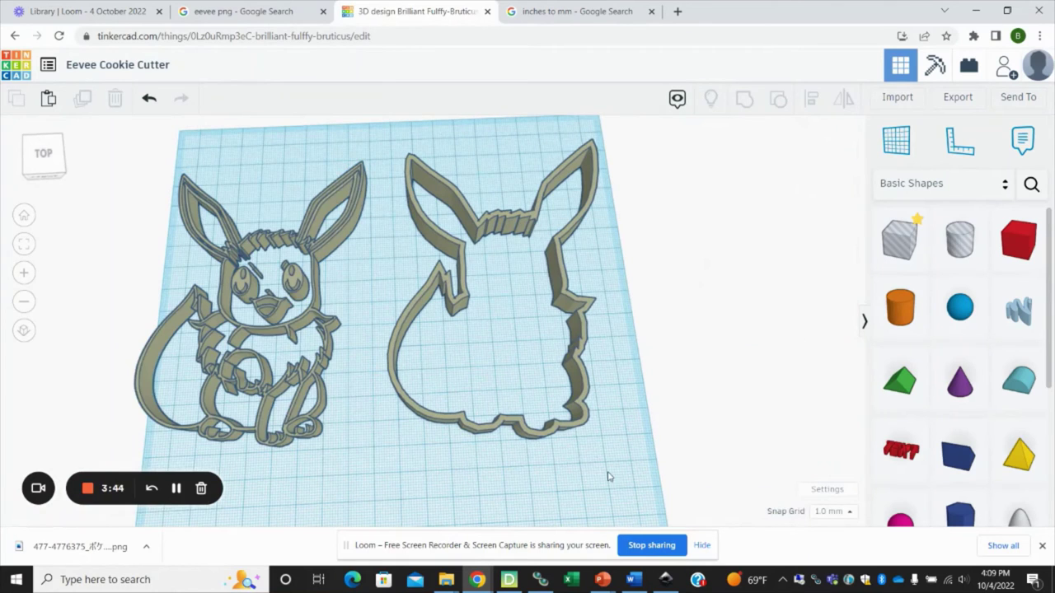
left_click_drag(608, 468, 130, 172)
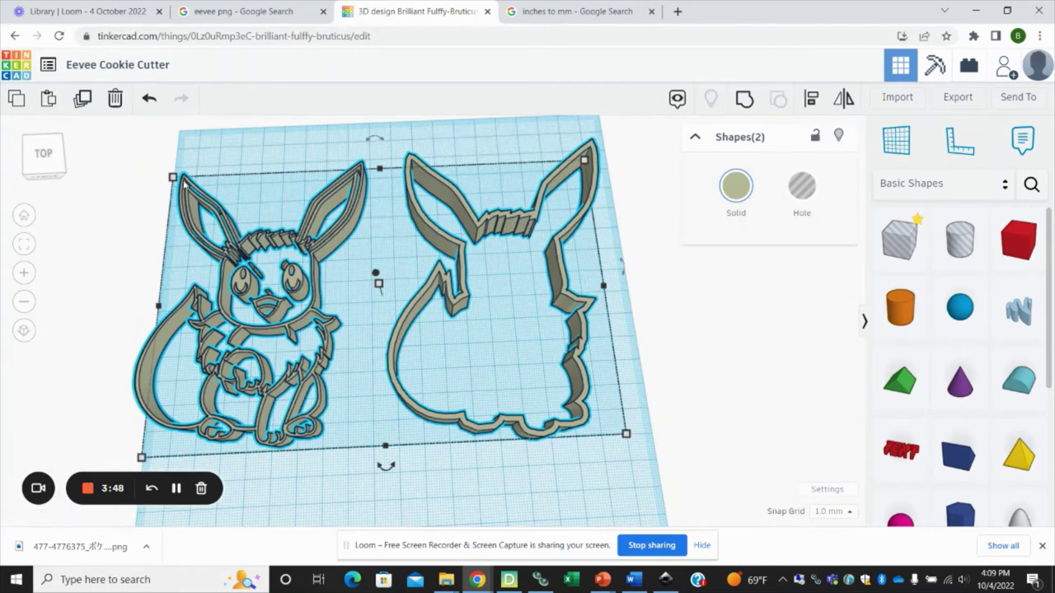
left_click(813, 101)
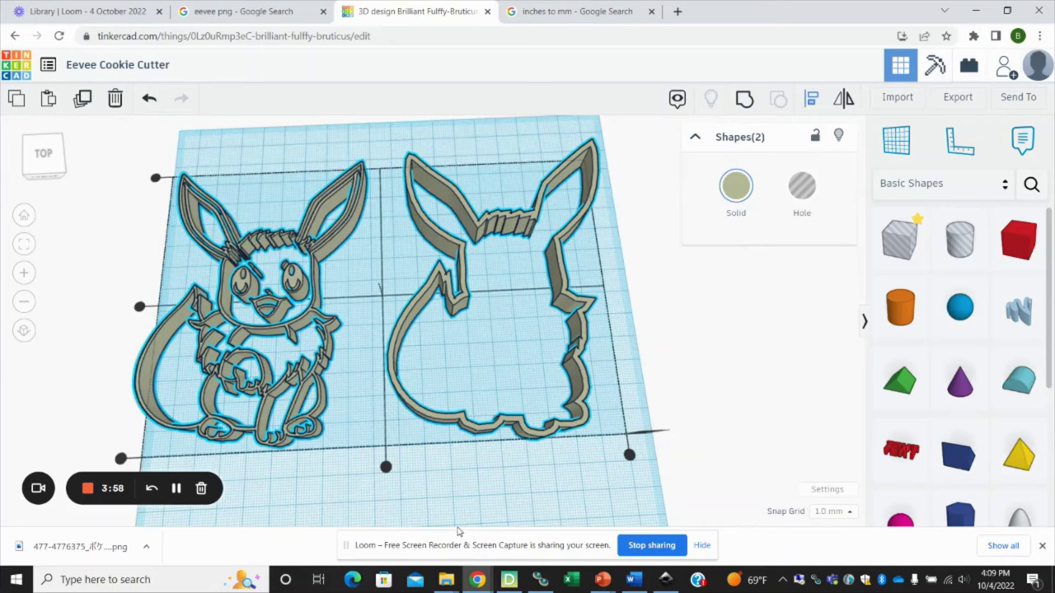
left_click(386, 468)
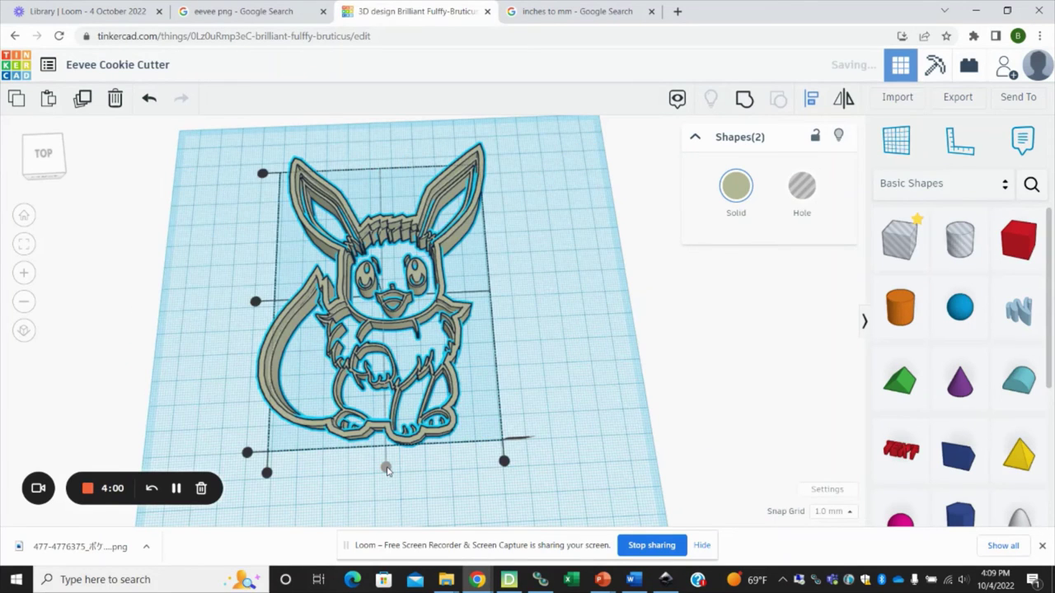
left_click(255, 303)
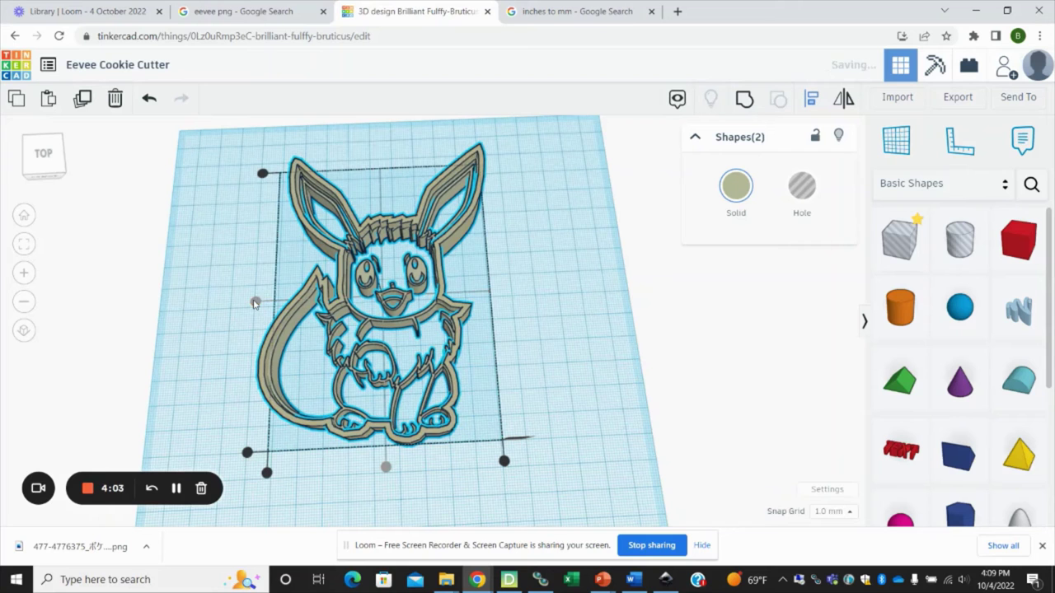
left_click(582, 312)
- Add a solid cylinder to the workplane beside Eevee's head and set its height to 3 mm
right_click_drag(553, 372, 540, 401)
middle_click_drag(515, 337, 552, 366)
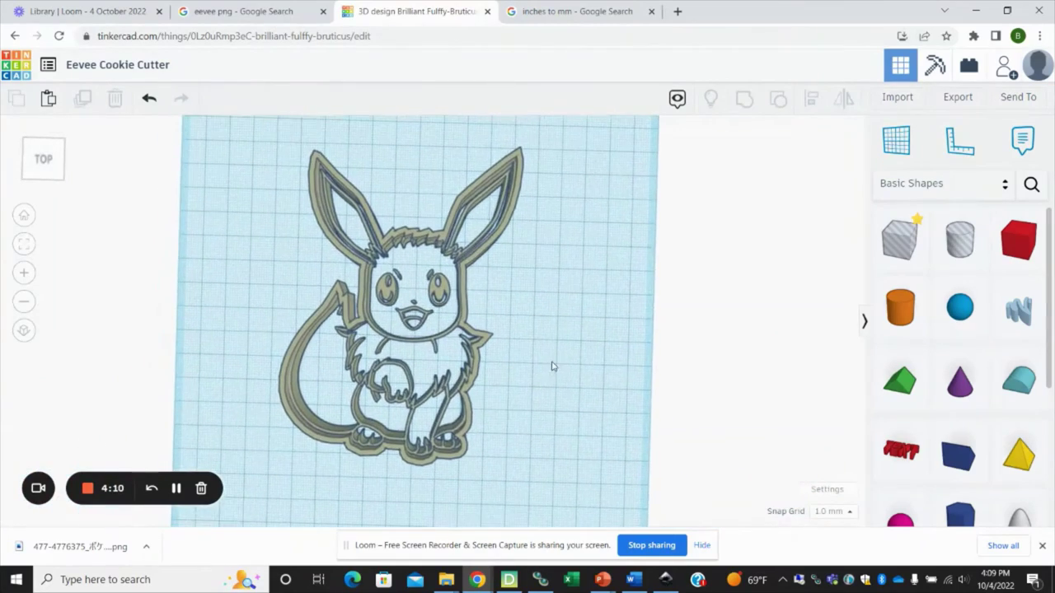
scroll(377, 295, "up", 5)
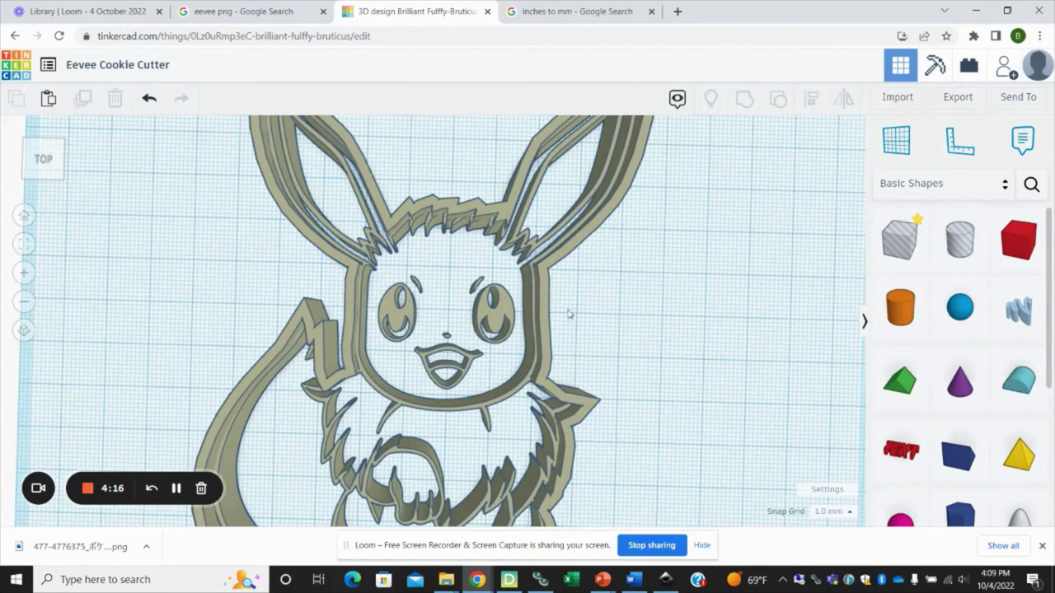
scroll(655, 350, "down", 3)
scroll(660, 346, "up", 3)
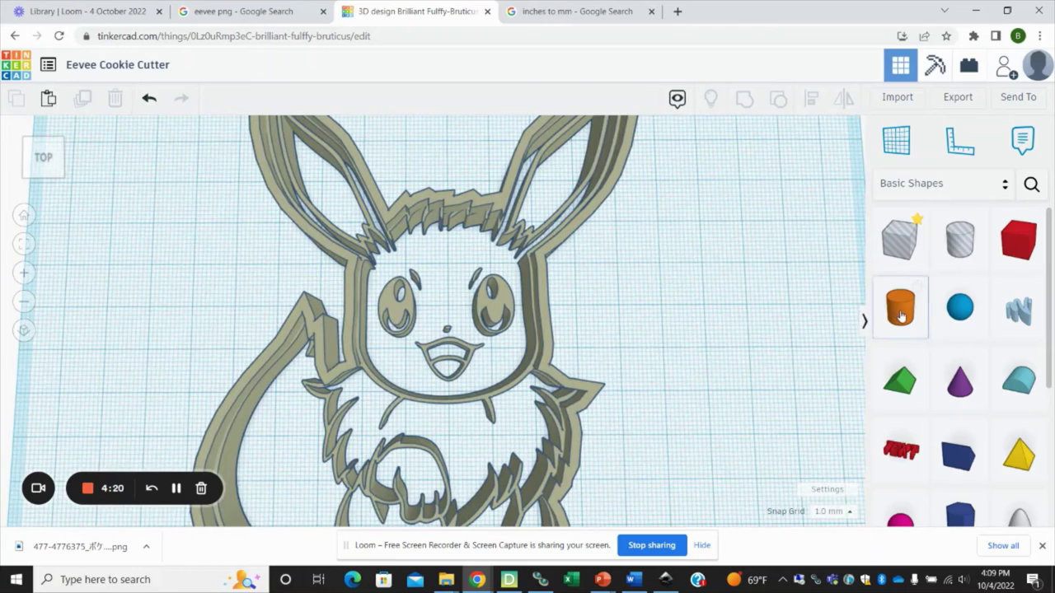
left_click_drag(901, 316, 667, 307)
right_click_drag(666, 358, 427, 403)
mouse_move(569, 246)
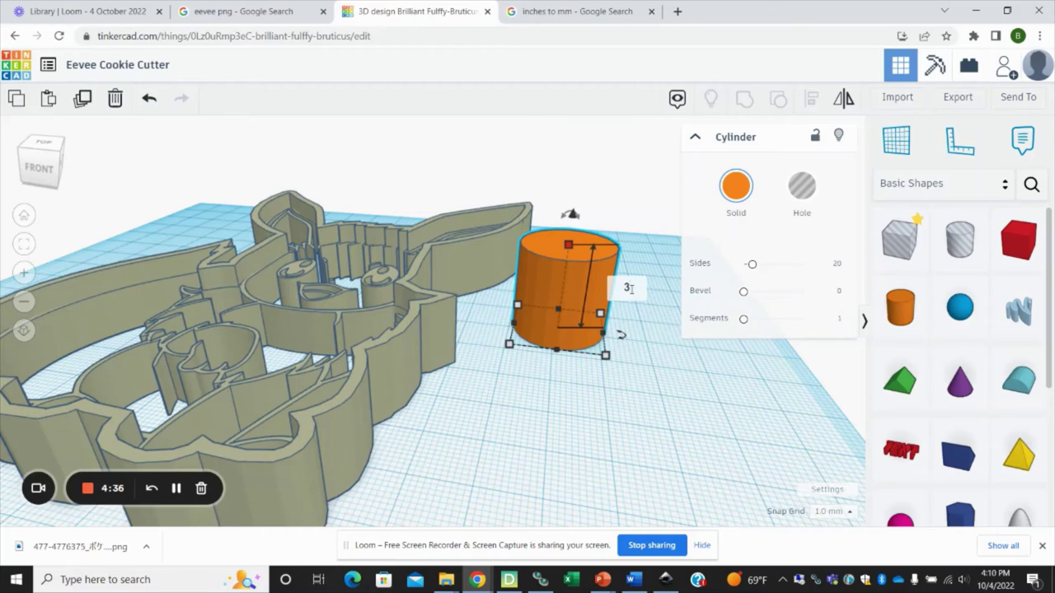
key("Return")
- Place the flat cylinder across one eye, its eyebrow and the head outline, and put a duplicate over the other eye in the same way
right_click_drag(613, 239, 620, 409)
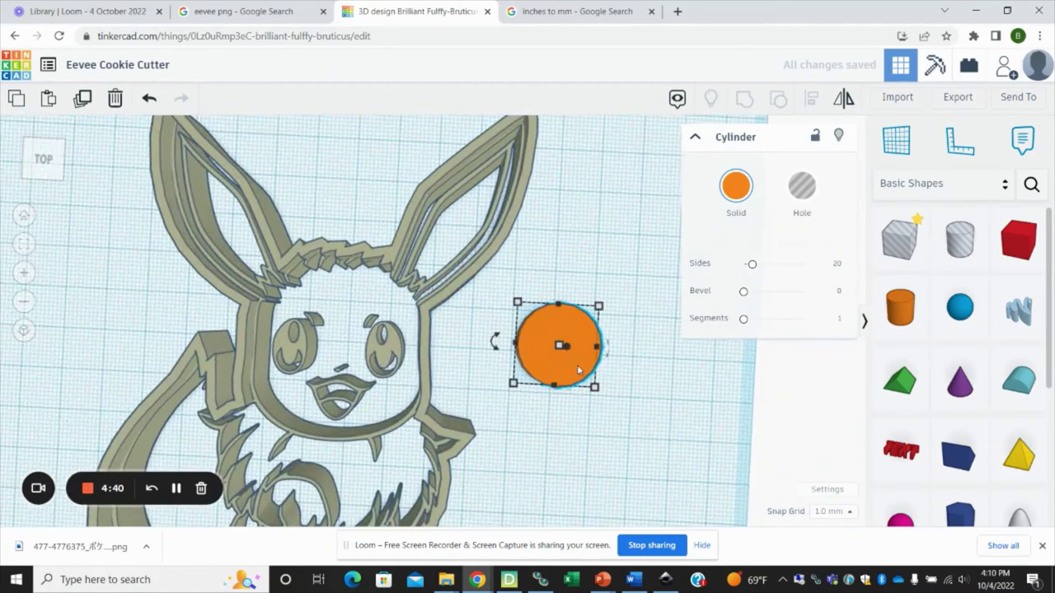
left_click_drag(580, 370, 414, 331)
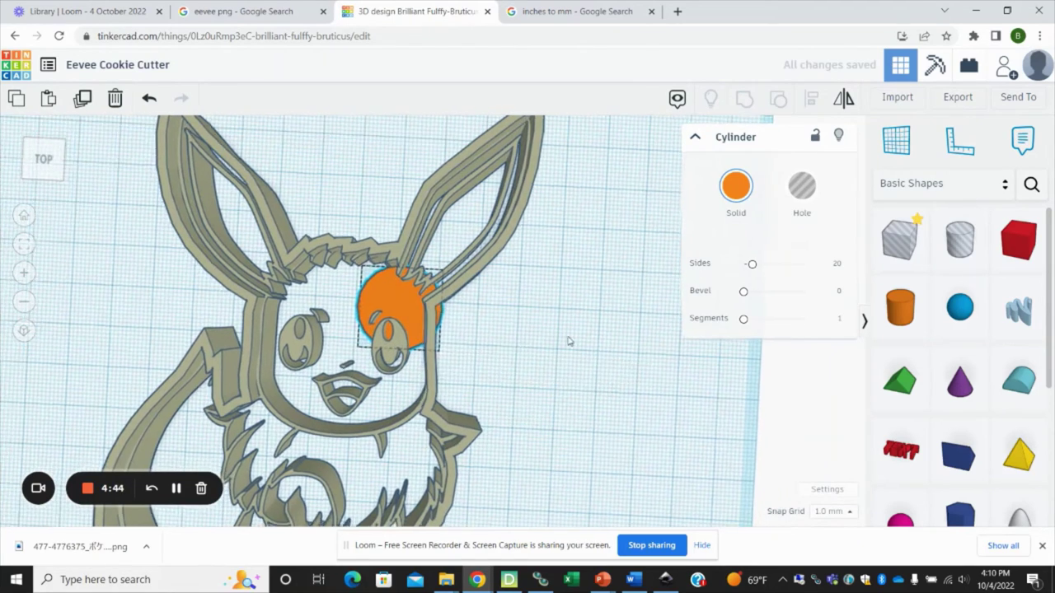
scroll(567, 340, "up", 5)
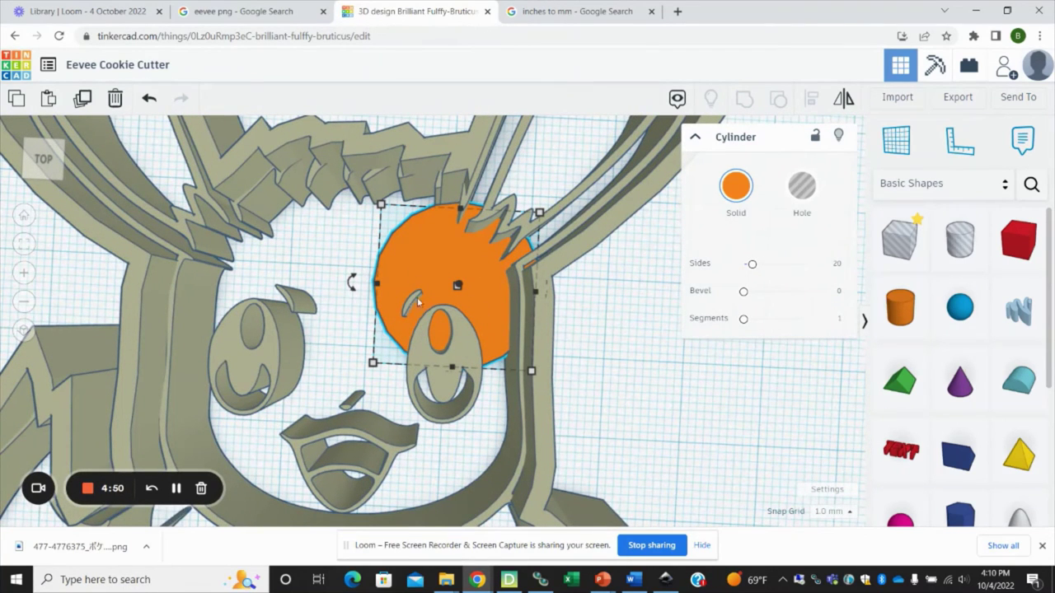
scroll(452, 352, "down", 5)
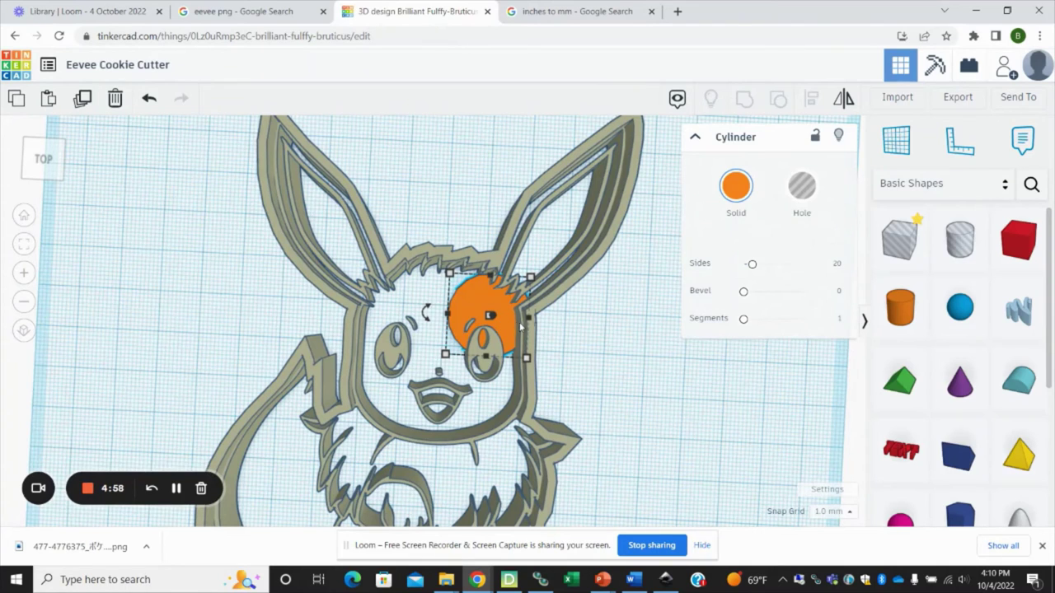
left_click_drag(521, 327, 411, 333)
scroll(485, 265, "down", 1)
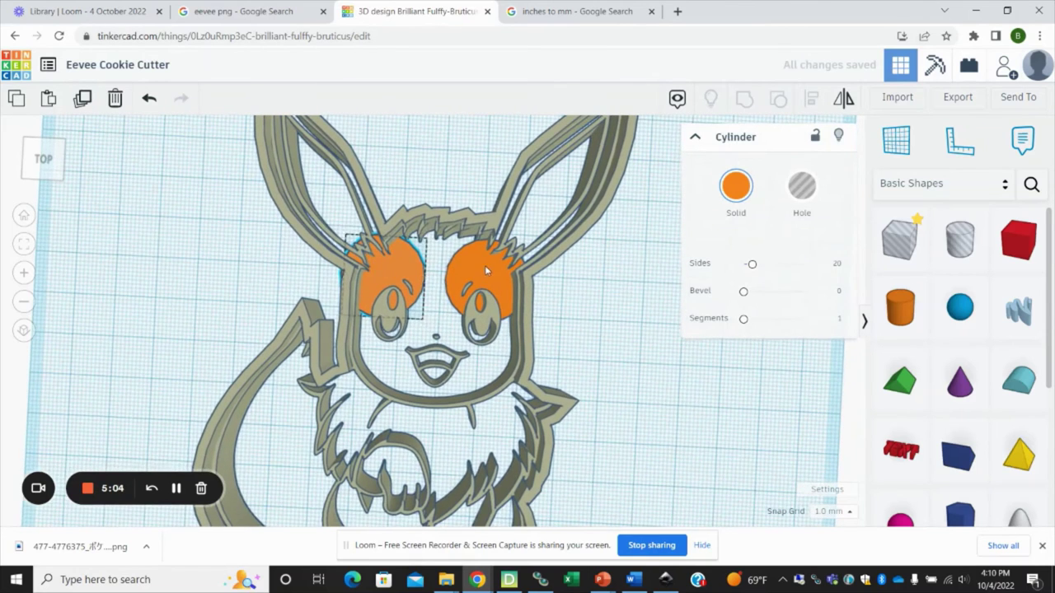
- Duplicate an eye cylinder and place the copy below the mouth so it bridges the mouth and chin line
left_click(486, 277)
key("ctrl+d")
left_click_drag(486, 277, 460, 429)
scroll(459, 428, "up", 8)
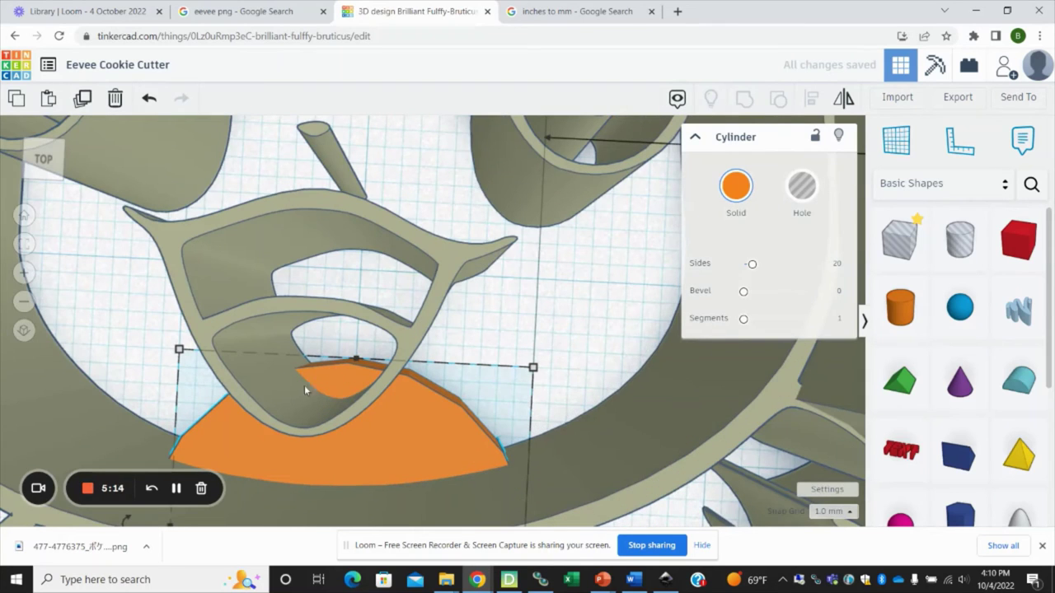
scroll(328, 357, "down", 5)
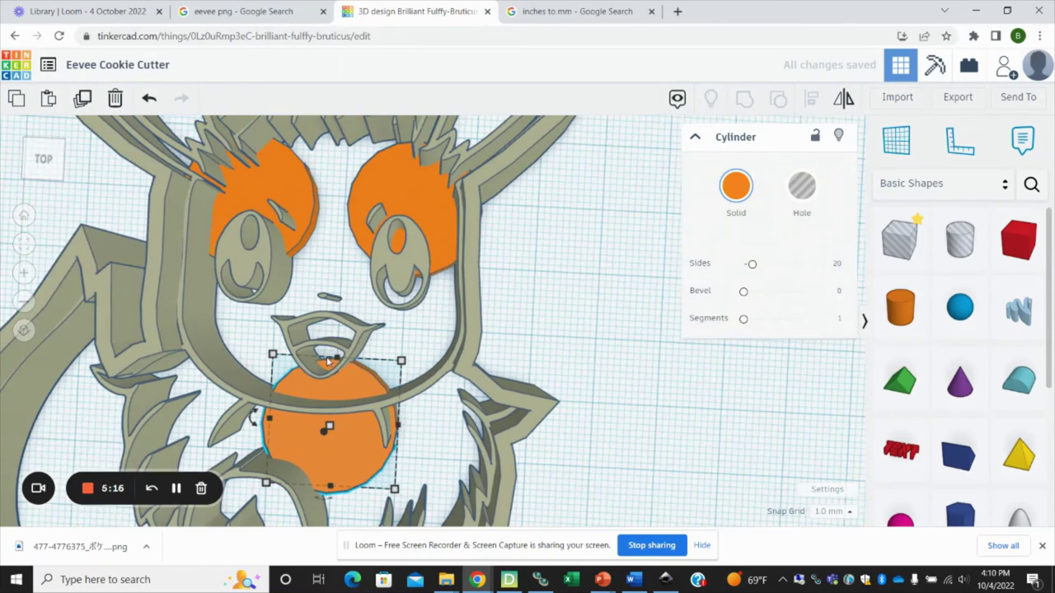
- Add a solid box beside Eevee's head and flatten it to a height of 3 mm
right_click_drag(484, 328, 669, 332, "shift")
scroll(519, 331, "down", 3)
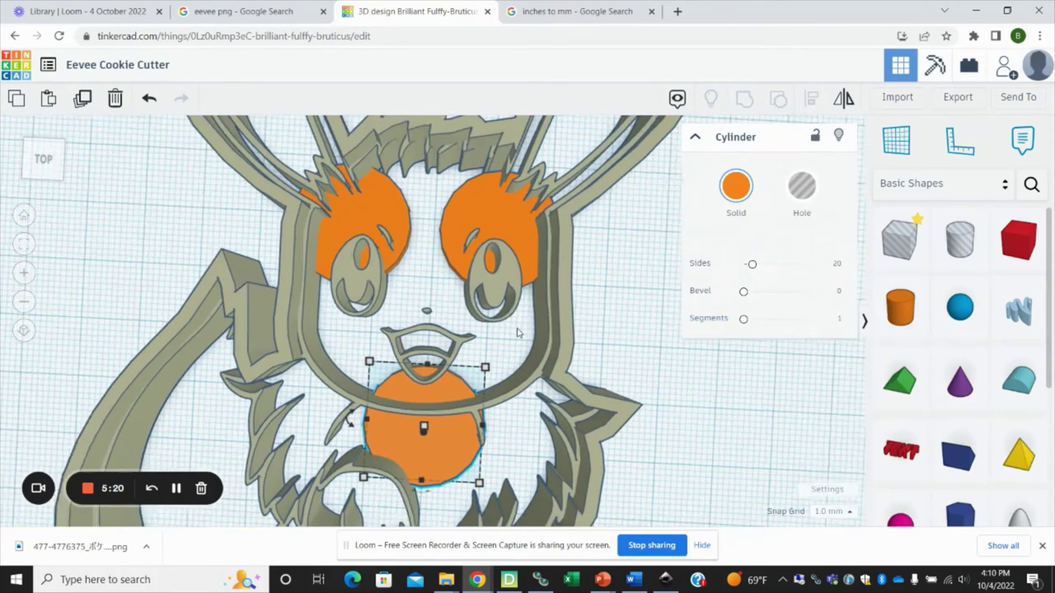
left_click_drag(1028, 250, 651, 314)
right_click_drag(632, 415, 289, 397)
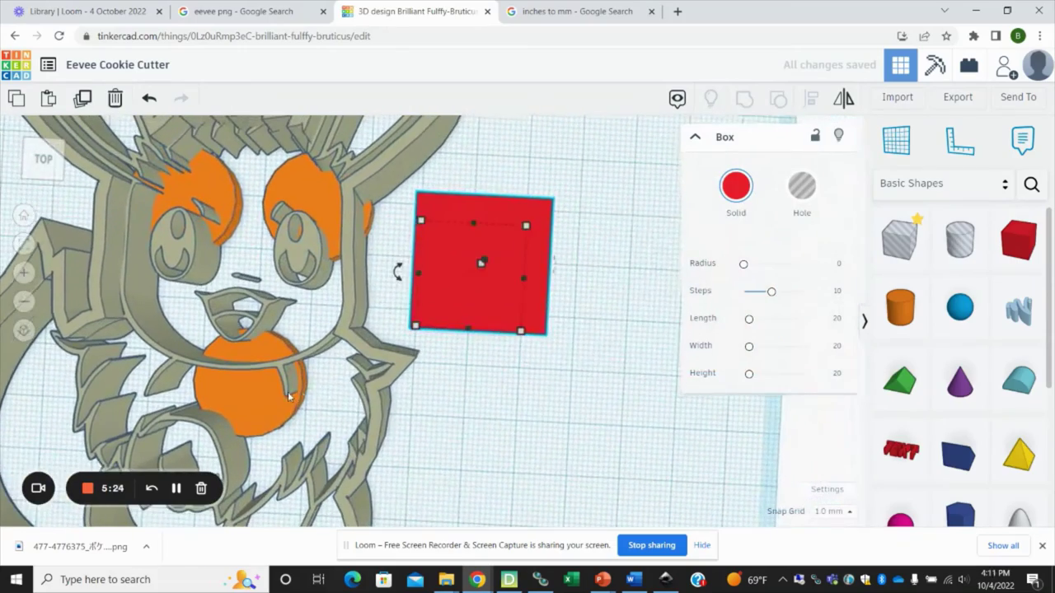
right_click_drag(448, 427, 462, 286)
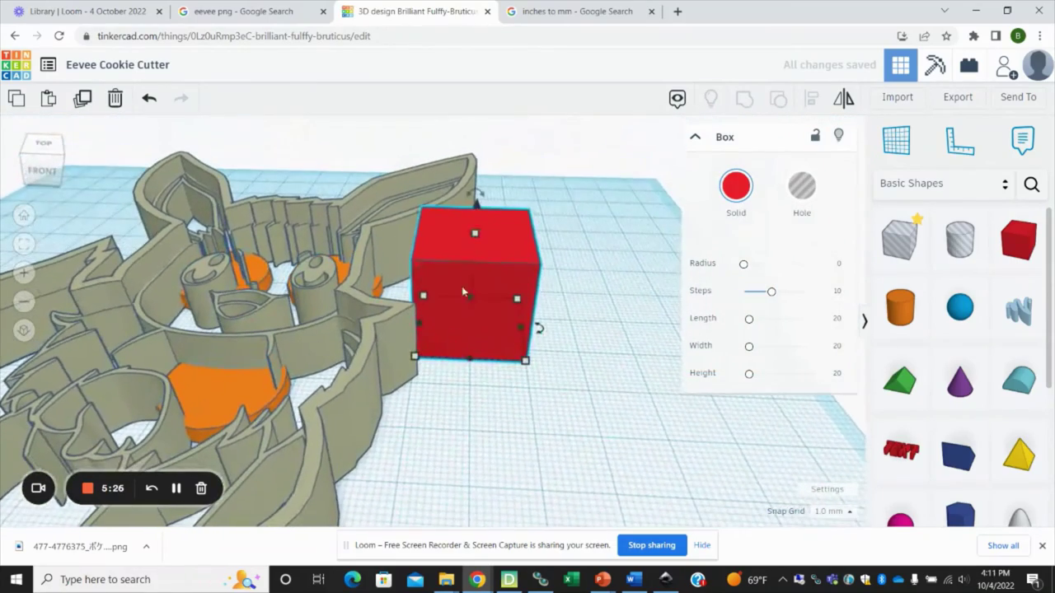
left_click_drag(476, 236, 476, 312)
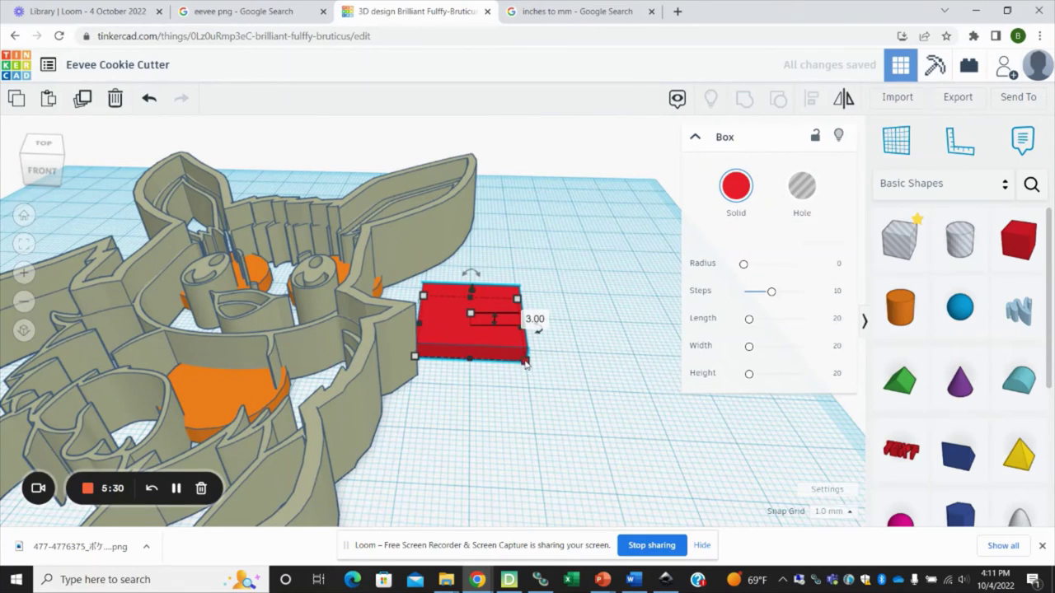
- Reshape the flat box into a narrow strip about 59 mm long and 5 mm wide
left_click_drag(526, 364, 524, 314)
right_click_drag(497, 358, 659, 454)
left_click_drag(495, 288, 287, 301)
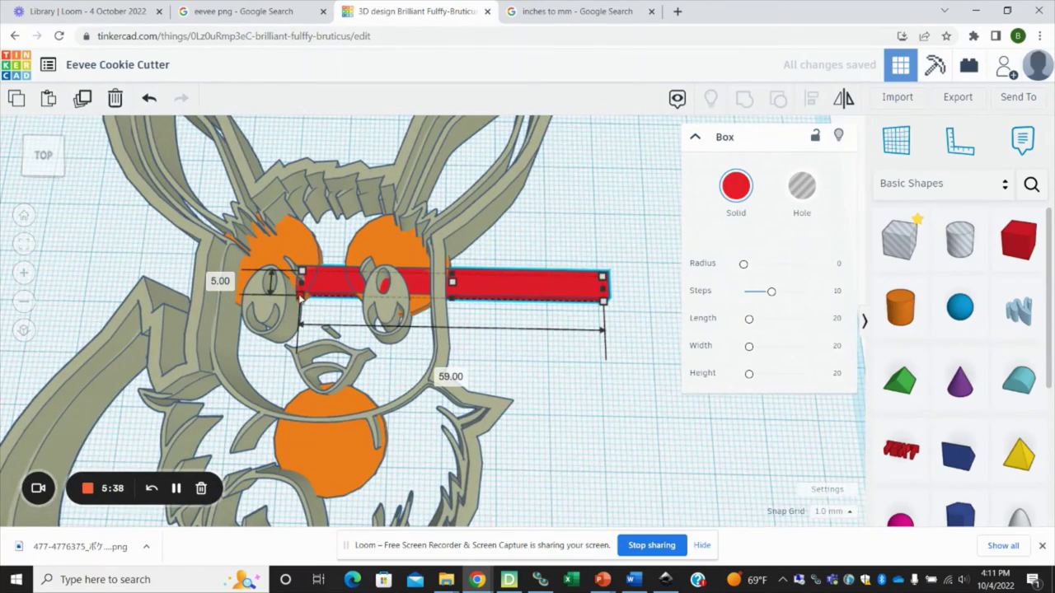
- Move the strip across the face between the eyes and mouth, and trim it to about 41 by 4 mm within the outline
left_click_drag(478, 289, 377, 330)
right_click_drag(545, 395, 465, 396)
left_click(507, 378)
left_click(458, 395)
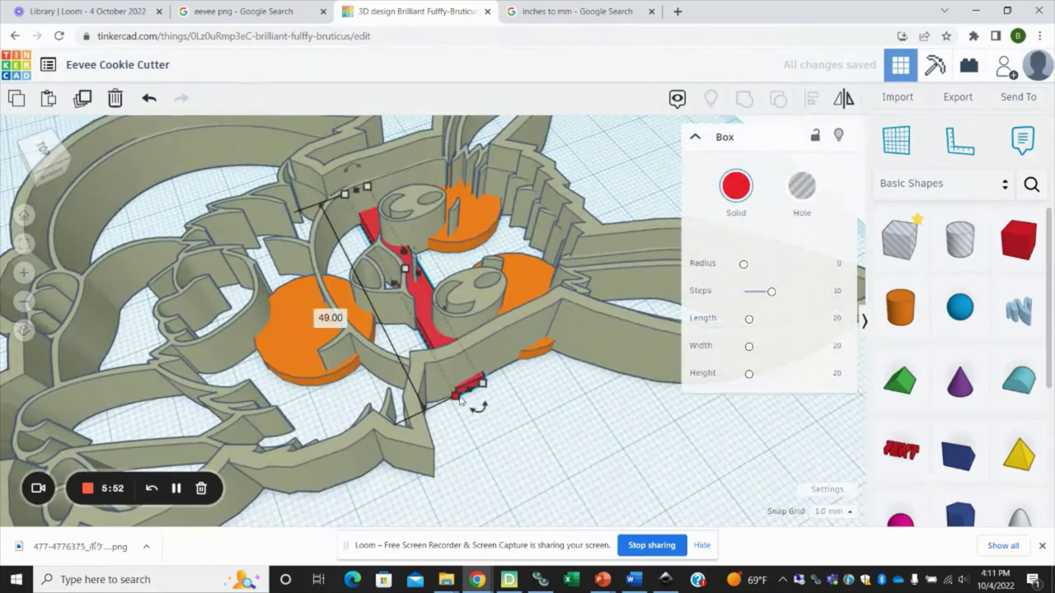
left_click(483, 438)
right_click_drag(482, 438, 614, 383)
left_click(582, 402)
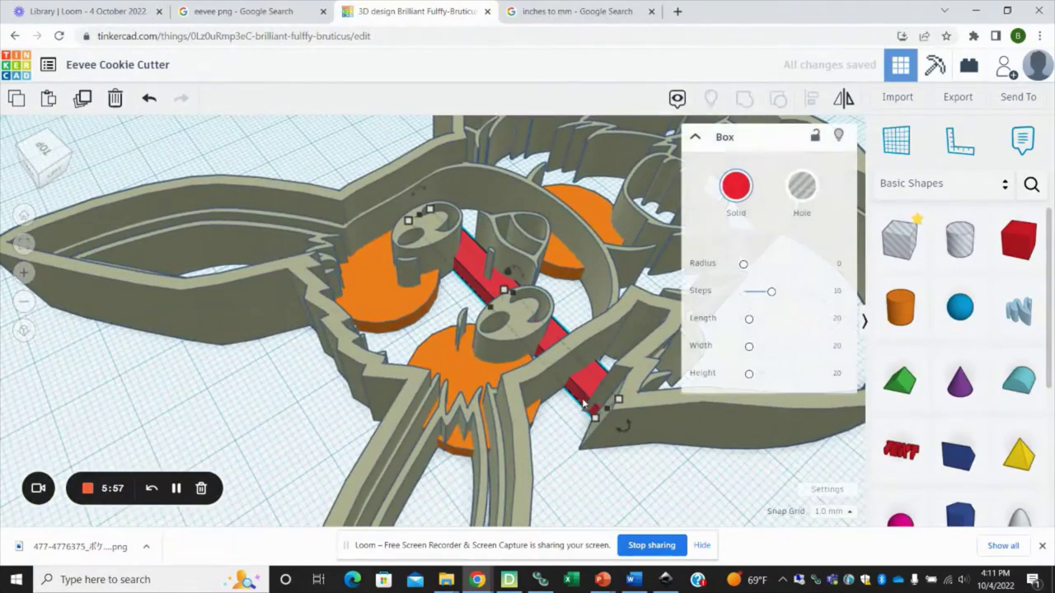
left_click_drag(596, 420, 566, 384)
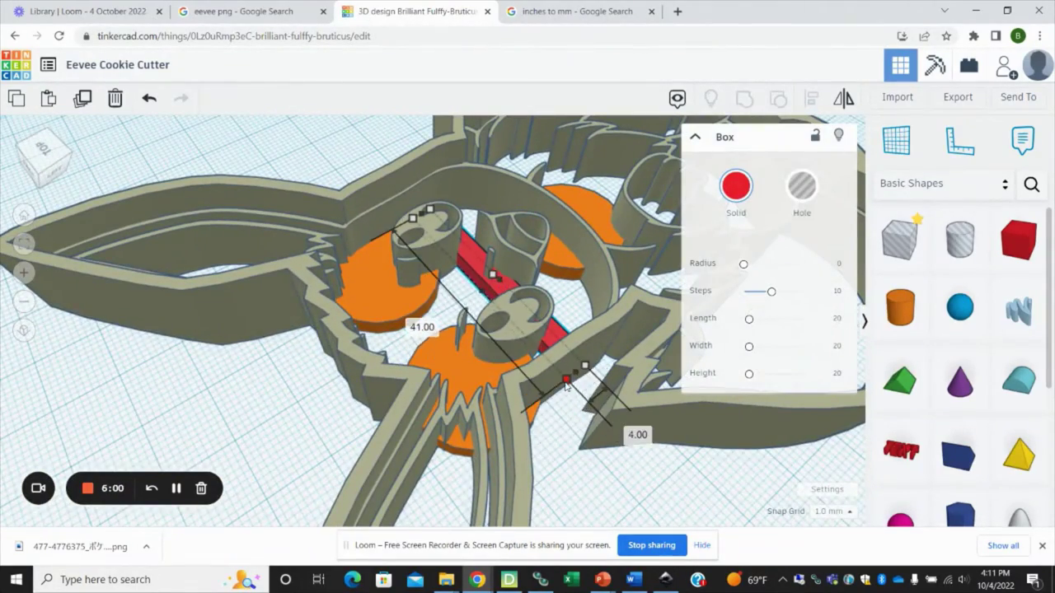
left_click(545, 394)
right_click_drag(546, 393, 586, 319)
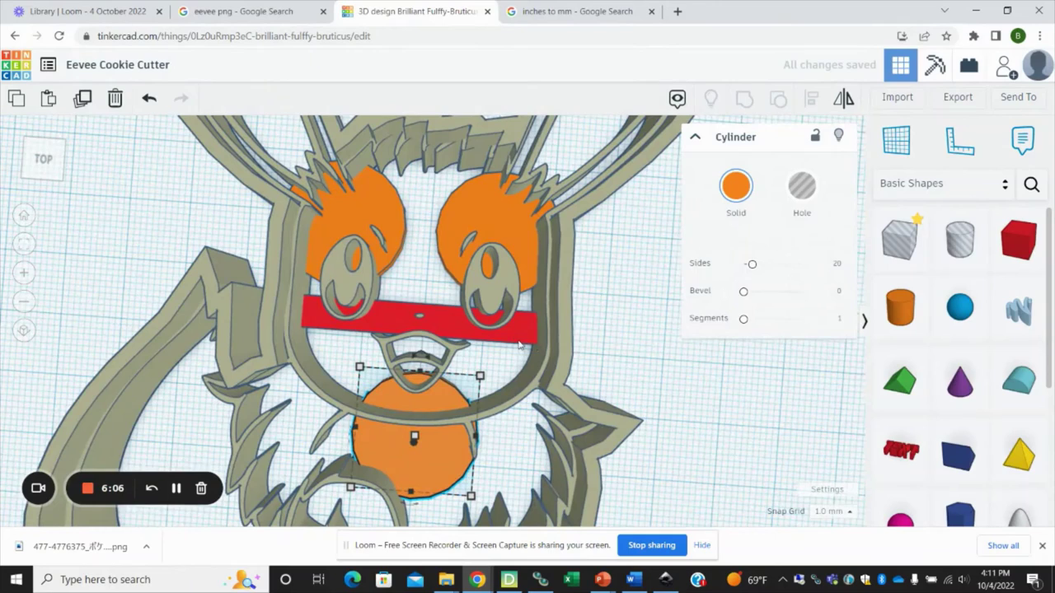
- Add a longer copy of the face strip across both ears and duplicate it for another support
left_click(519, 341)
left_click_drag(517, 346, 647, 235)
scroll(576, 350, "down", 3)
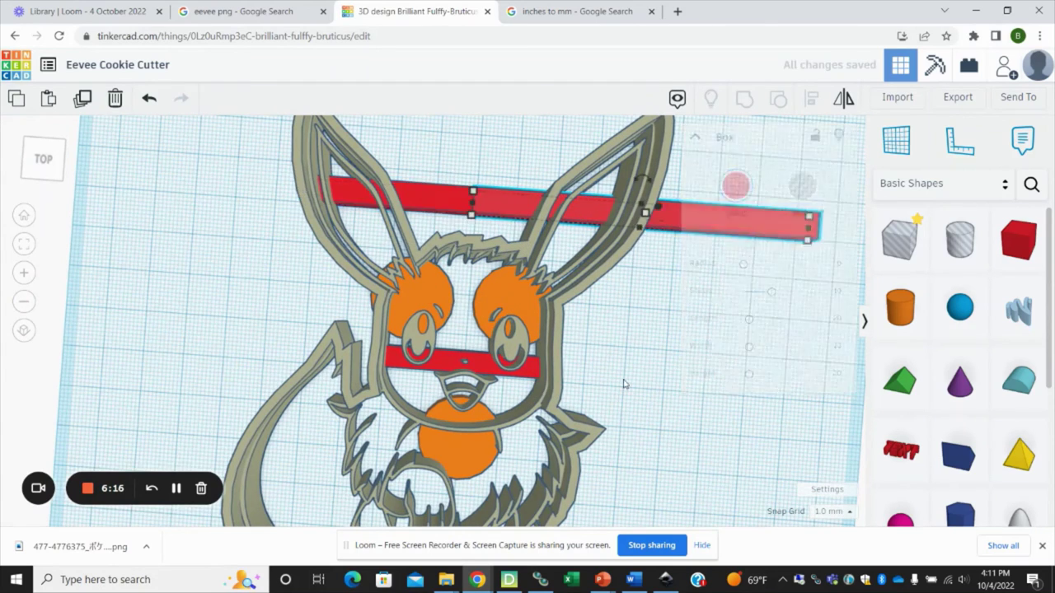
- Move the spare long strip down so it spans Eevee's tail and body, keeping its original rotation
left_click_drag(645, 221, 616, 358)
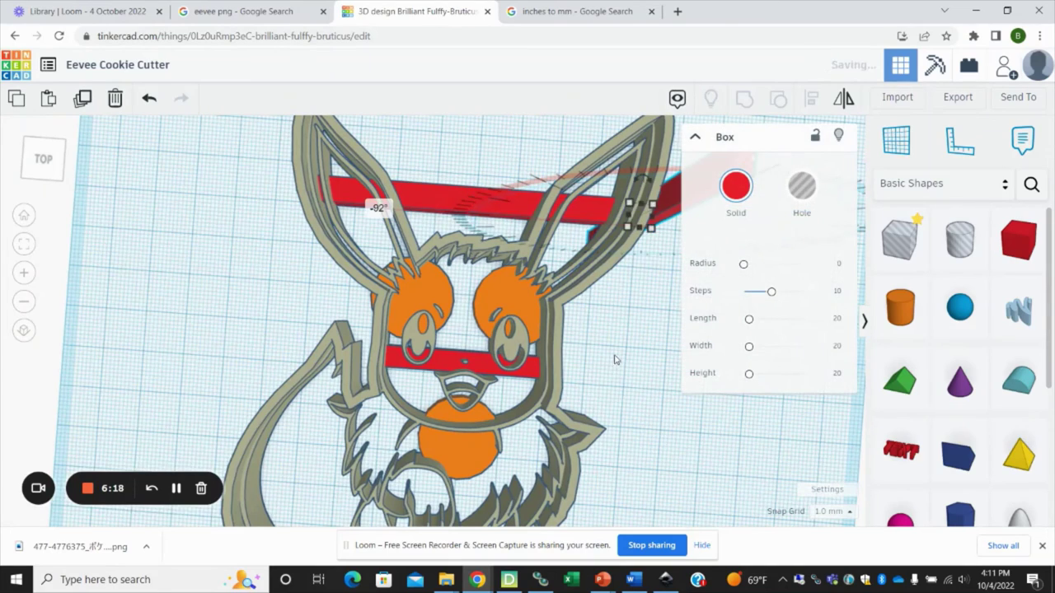
key("ctrl+z")
key("f")
left_click_drag(650, 183, 605, 376)
key("f")
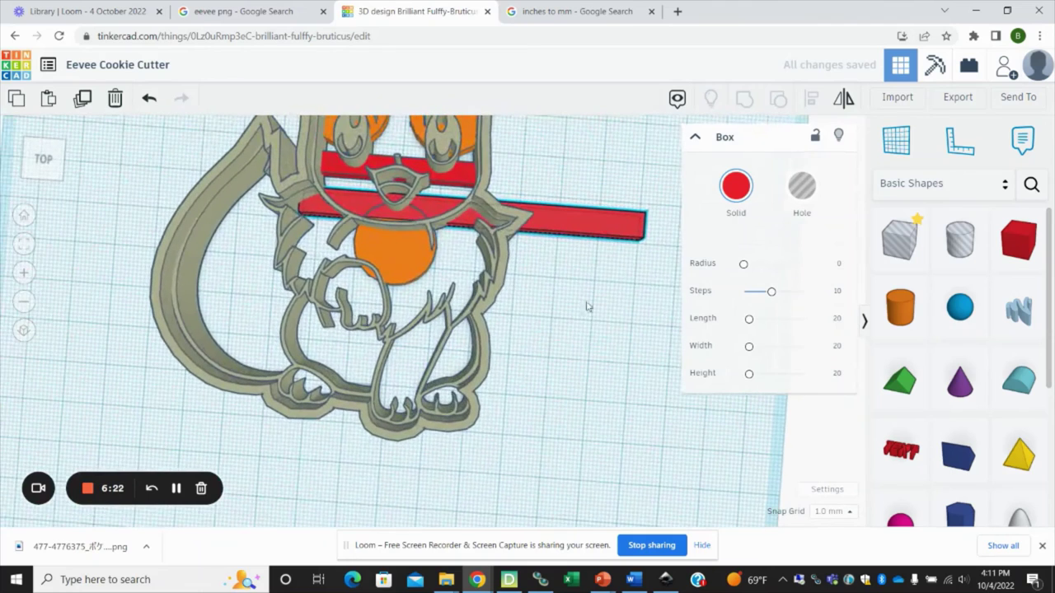
left_click_drag(544, 234, 429, 311)
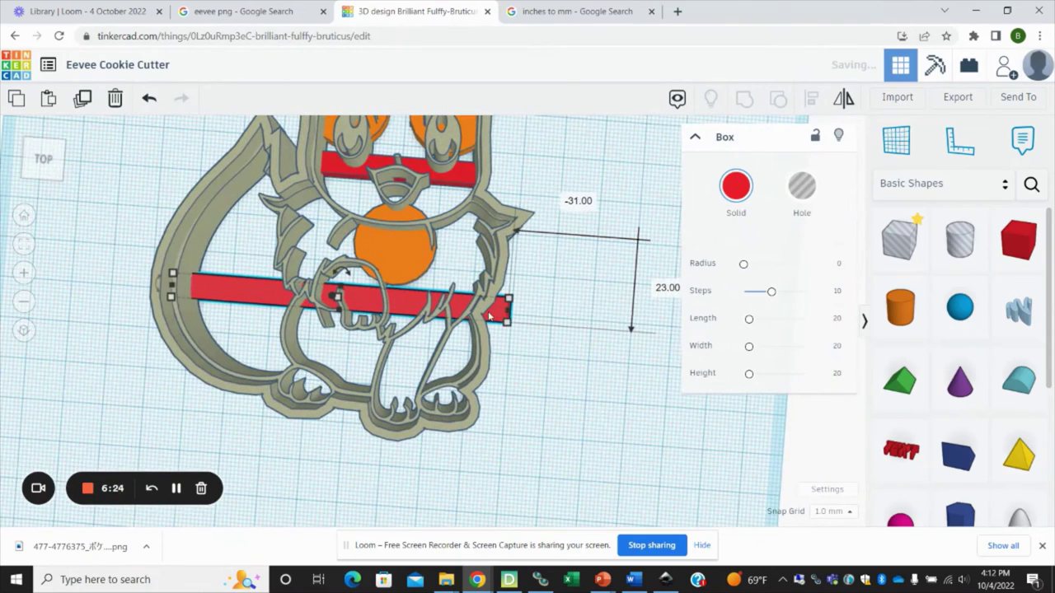
- Shorten both ends of the body strip to make it about 73 mm long and 6 mm wide
left_click_drag(523, 323, 482, 326)
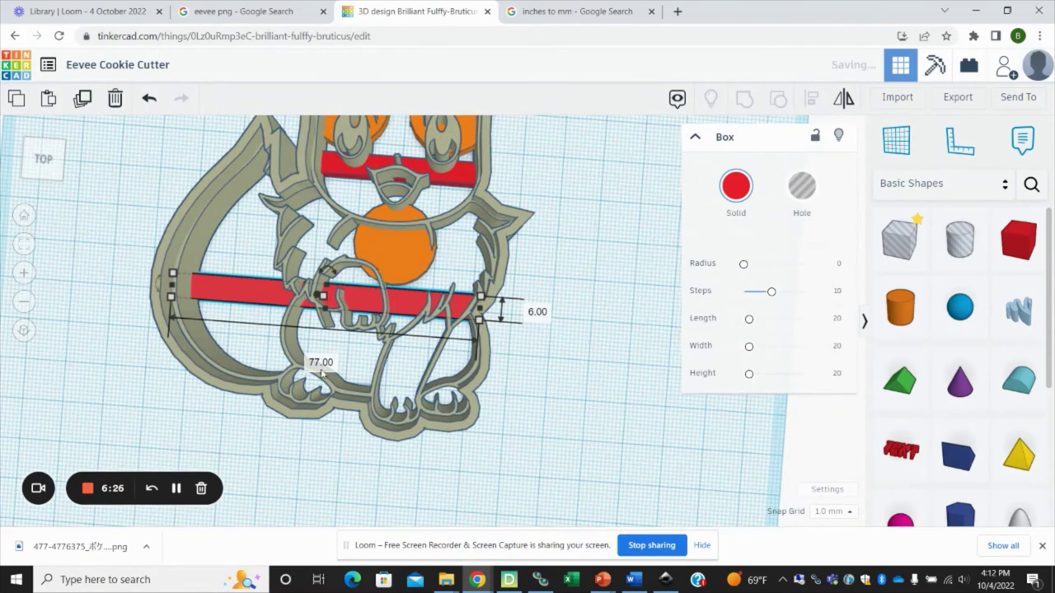
right_click_drag(254, 340, 312, 394)
left_click_drag(312, 394, 323, 379)
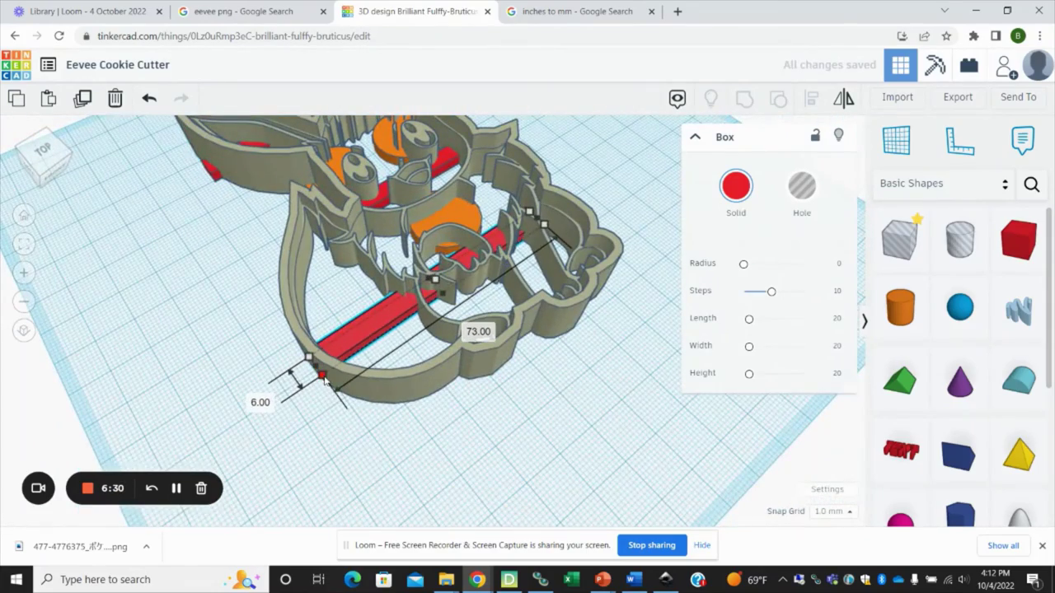
- Shorten the 6 mm wide support strip across both ears until its protruding end no longer sticks out past the ear's outline
left_click(183, 268)
right_click_drag(183, 267, 607, 396)
left_click(601, 386)
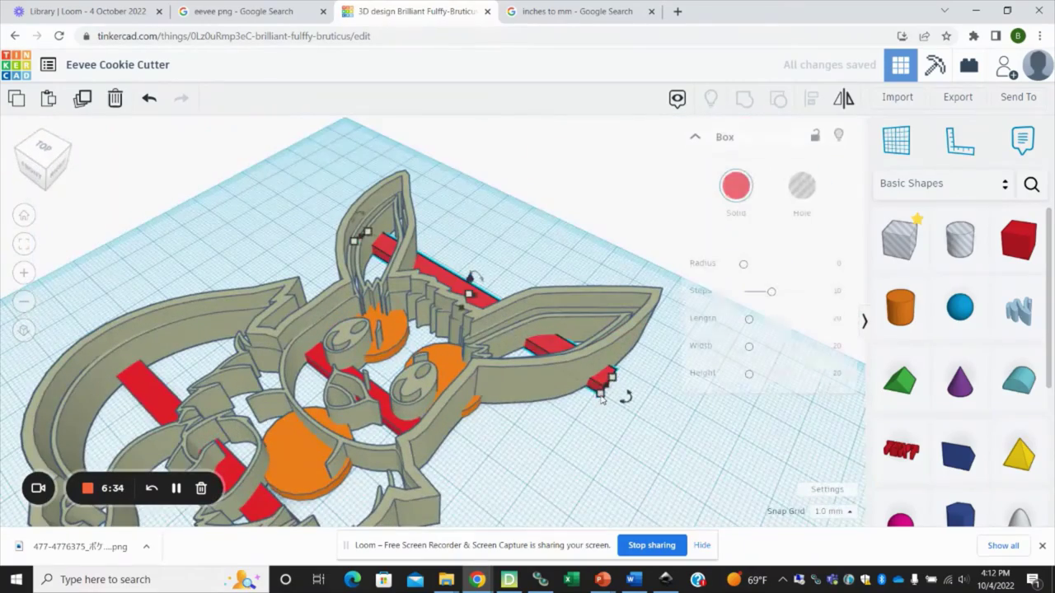
left_click_drag(601, 399, 589, 392)
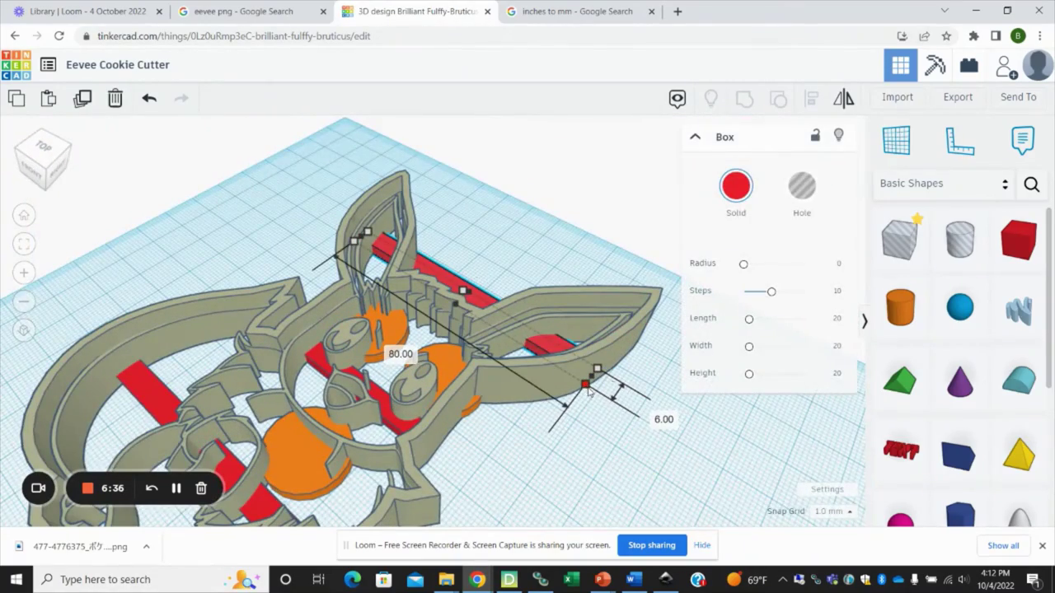
left_click(588, 394)
right_click_drag(589, 394, 292, 412)
left_click(296, 404)
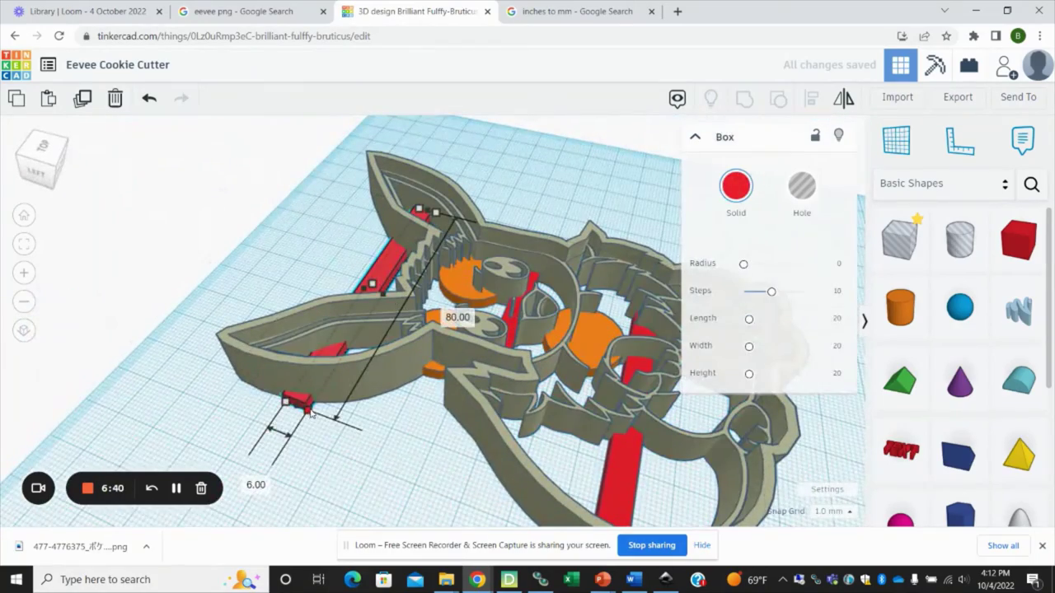
left_click_drag(309, 412, 304, 403)
left_click(412, 405)
right_click_drag(412, 404, 637, 307)
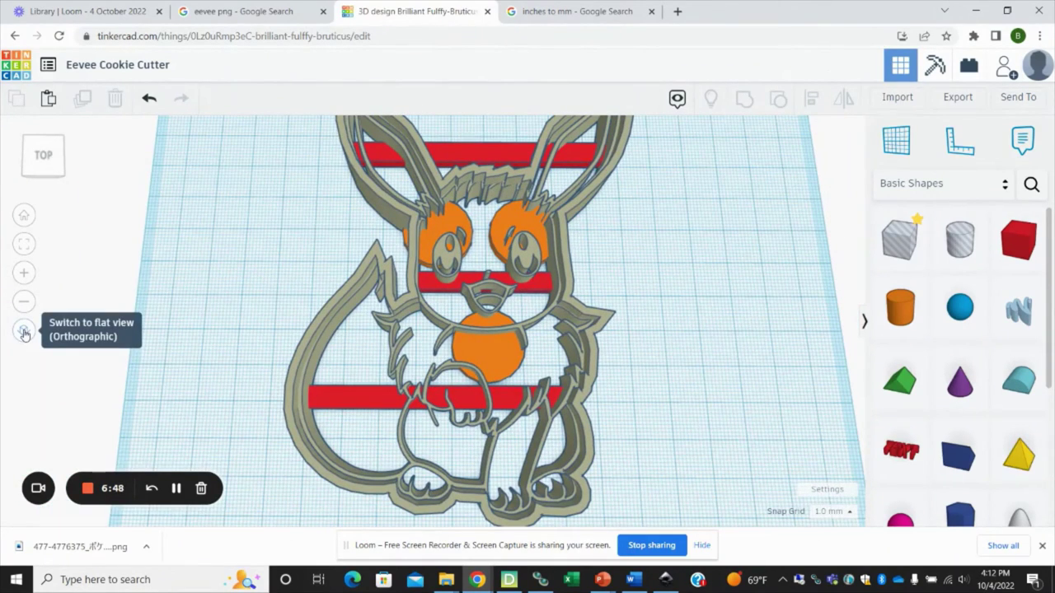
- Switch to an orthographic top view and group all the cutter walls, discs and support strips into one shape
left_click(24, 333)
left_click(43, 155)
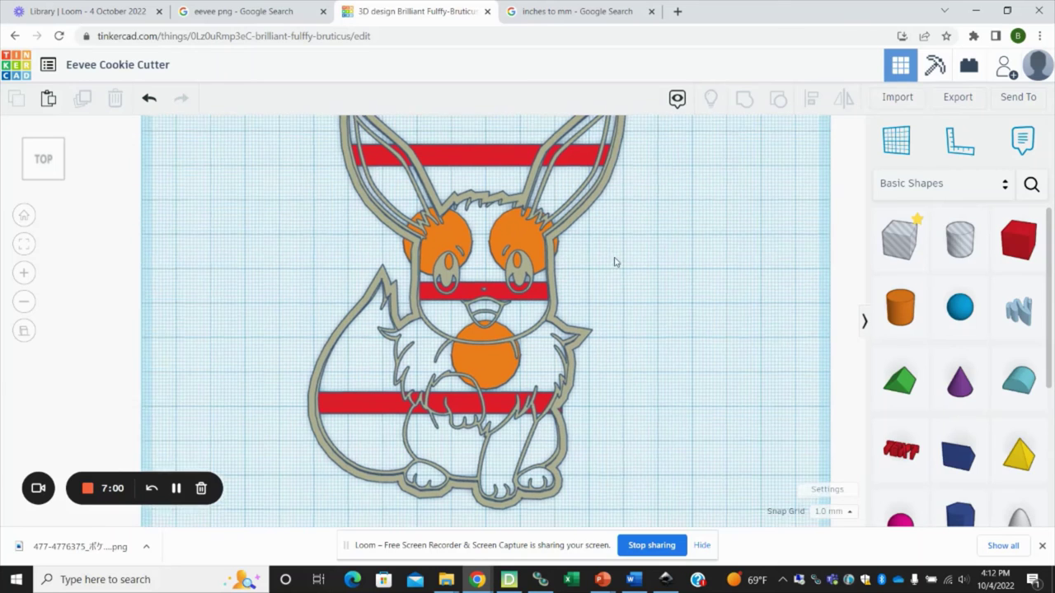
middle_click_drag(614, 259, 585, 280)
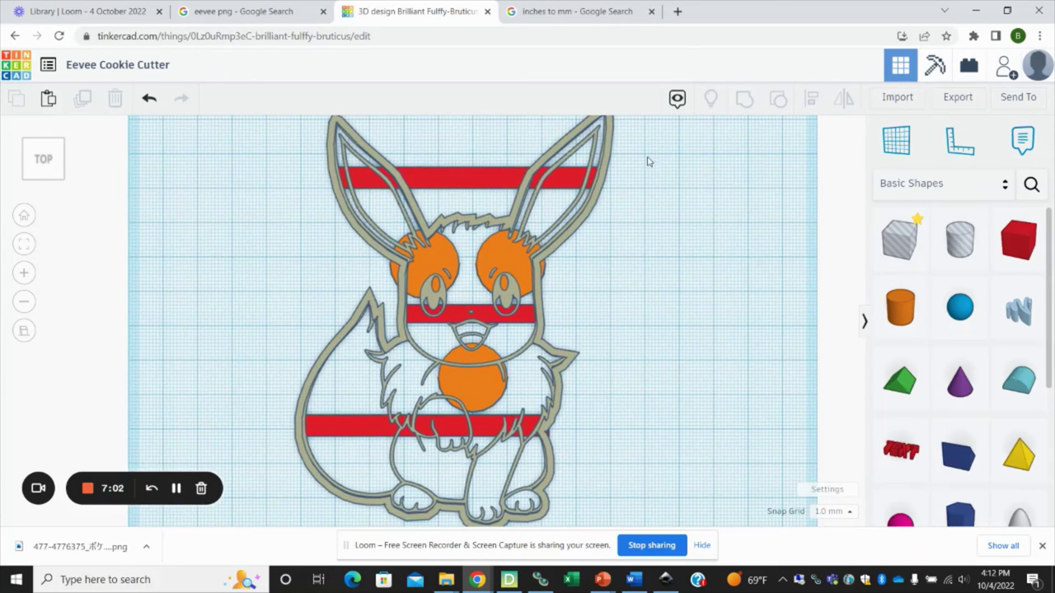
left_click_drag(486, 305, 278, 518)
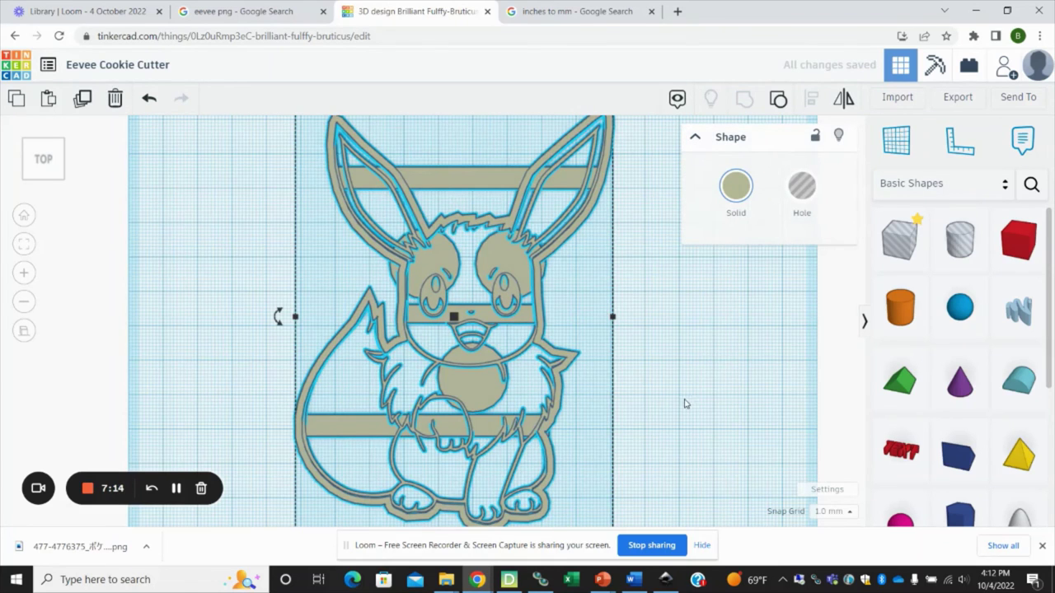
- Inspect the grouped cutter from several angles and export the selected shape as an STL file
right_click_drag(694, 407, 690, 307)
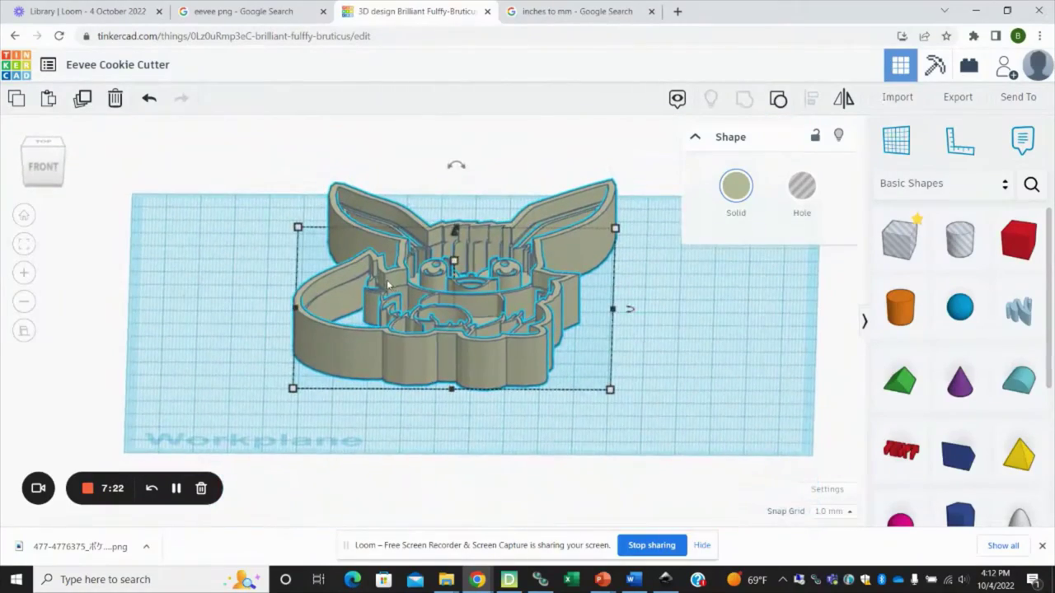
scroll(392, 281, "up", 5)
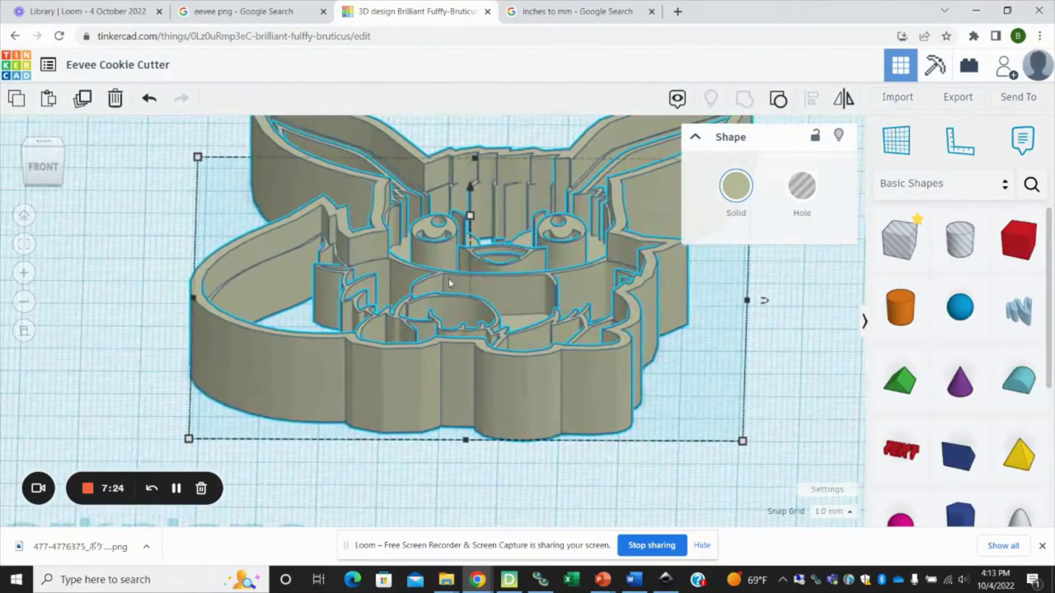
right_click_drag(482, 255, 463, 202)
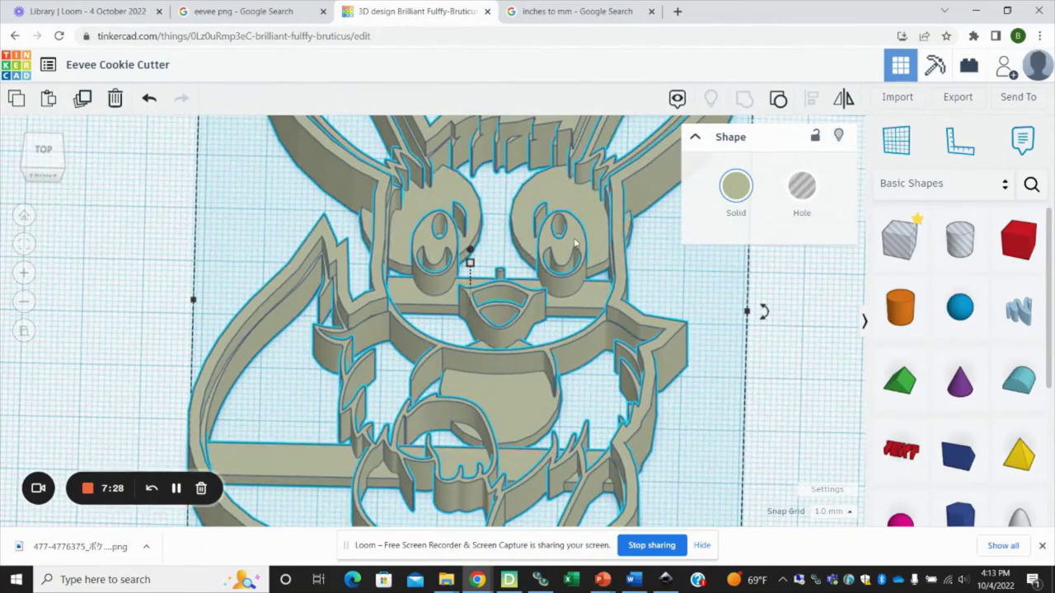
right_click_drag(572, 243, 602, 341)
scroll(590, 276, "down", 3)
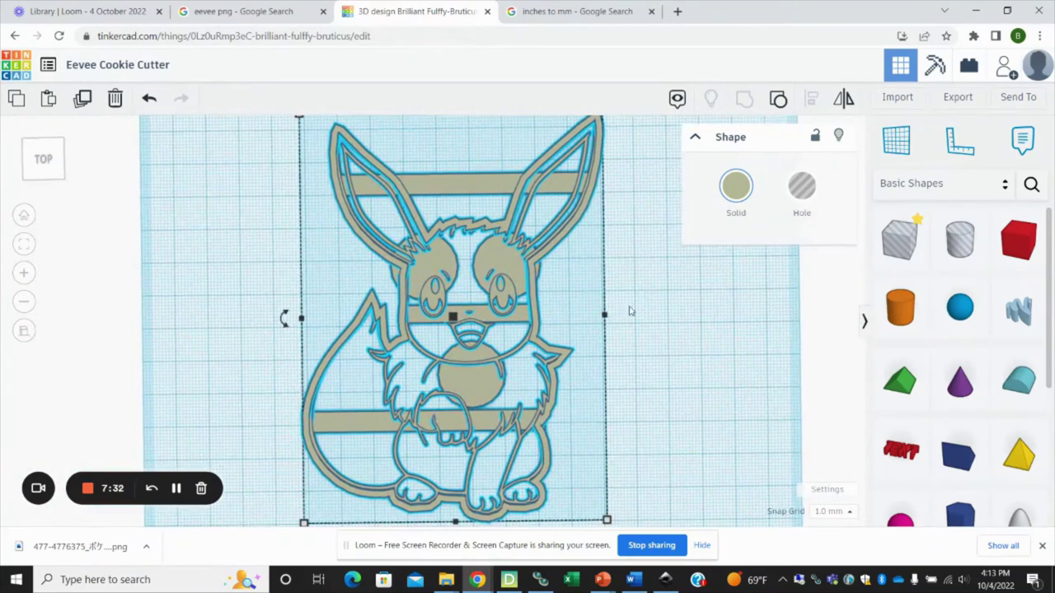
left_click(956, 99)
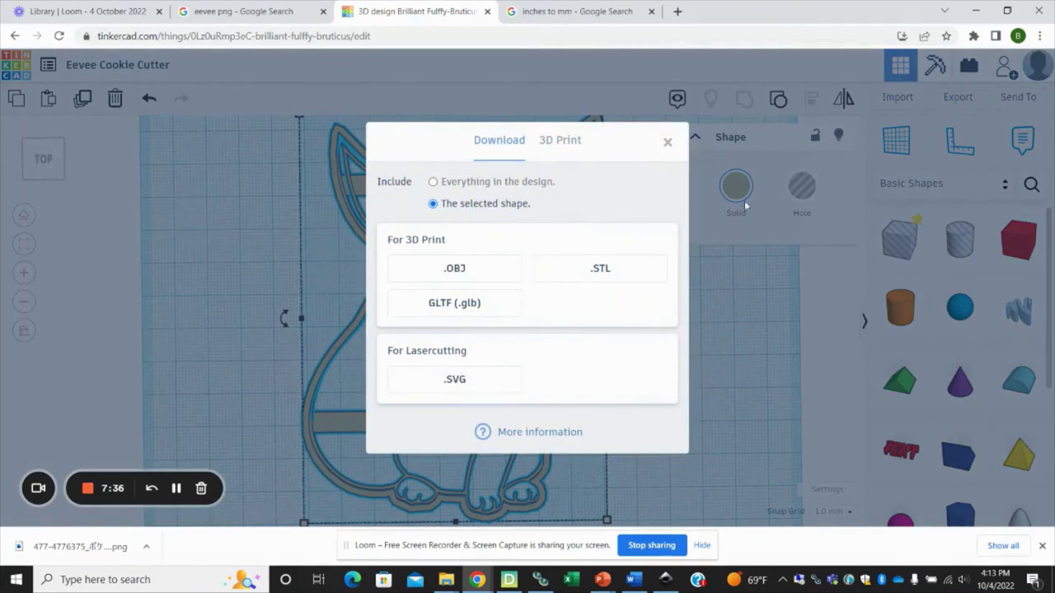
left_click(575, 279)
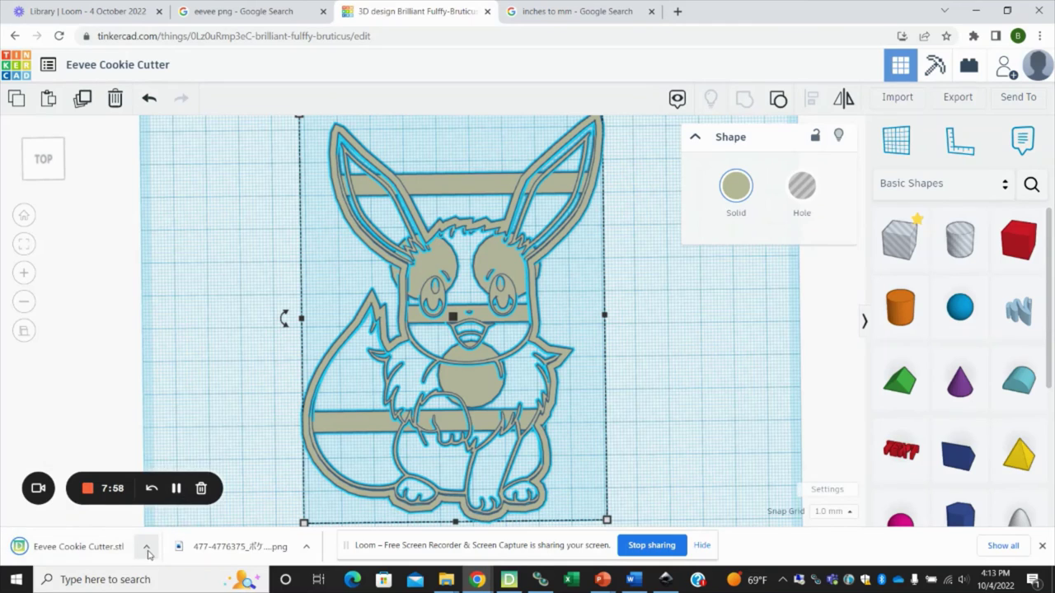
- Show the downloaded Eevee Cookie Cutter.stl in its folder and copy the file
left_click(147, 548)
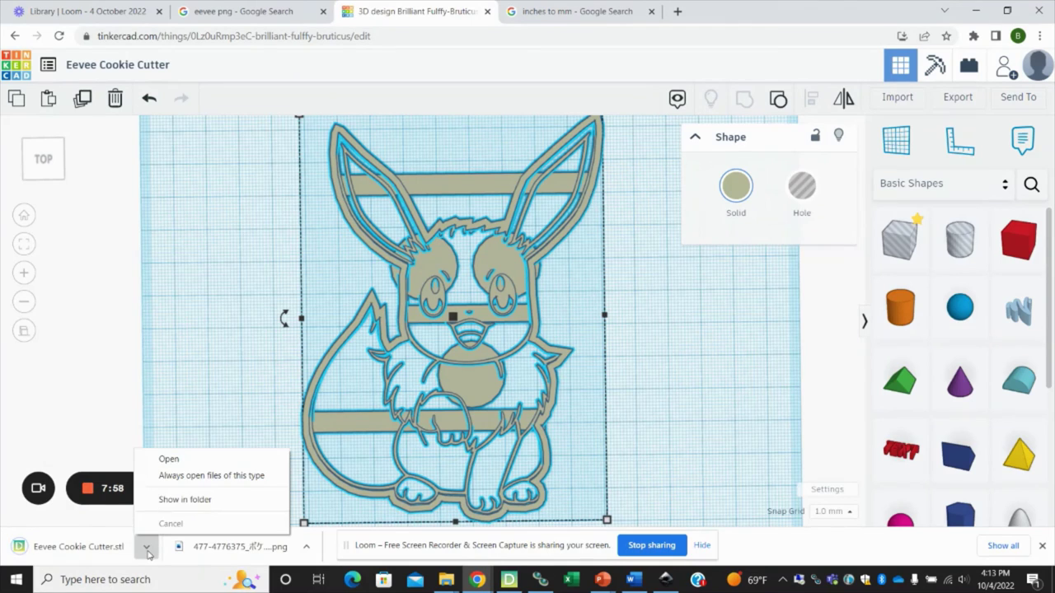
left_click(171, 500)
right_click(176, 169)
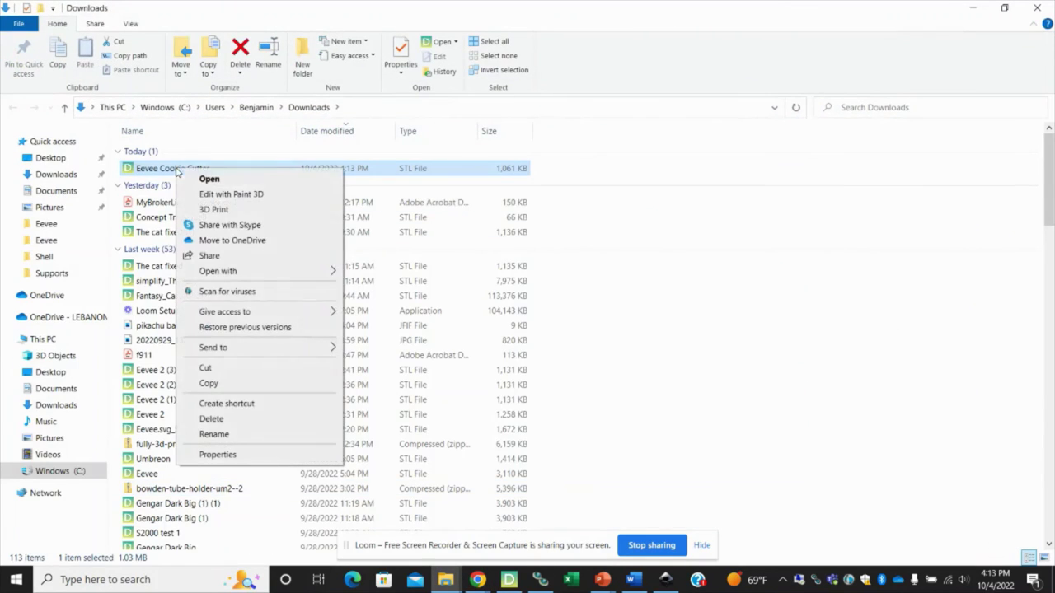
left_click(216, 385)
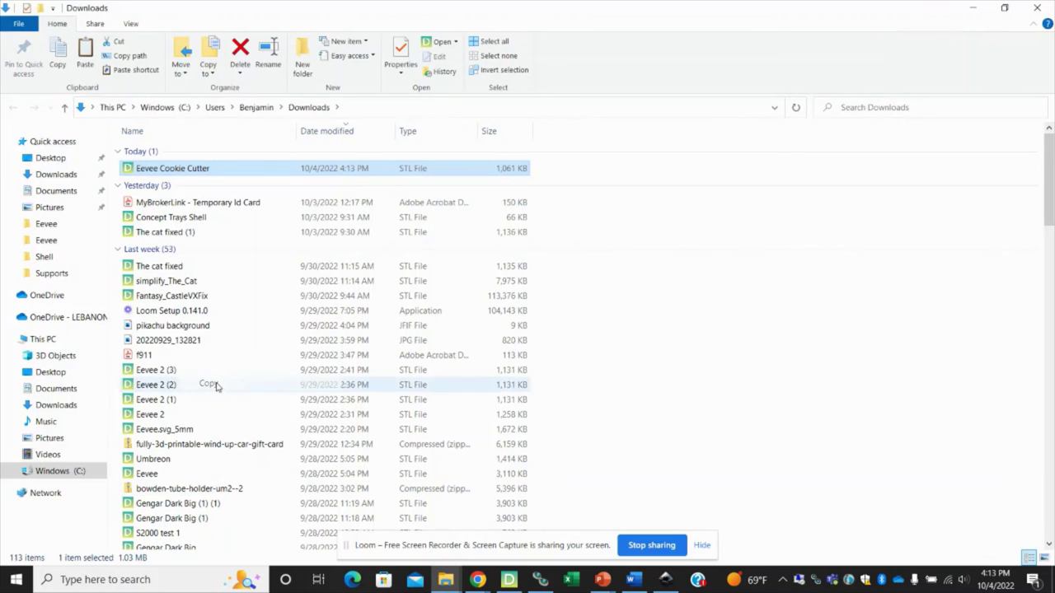
- Clear the open windows away and paste the copied STL file into the Eevee folder on the desktop
left_click(970, 6)
left_click(971, 7)
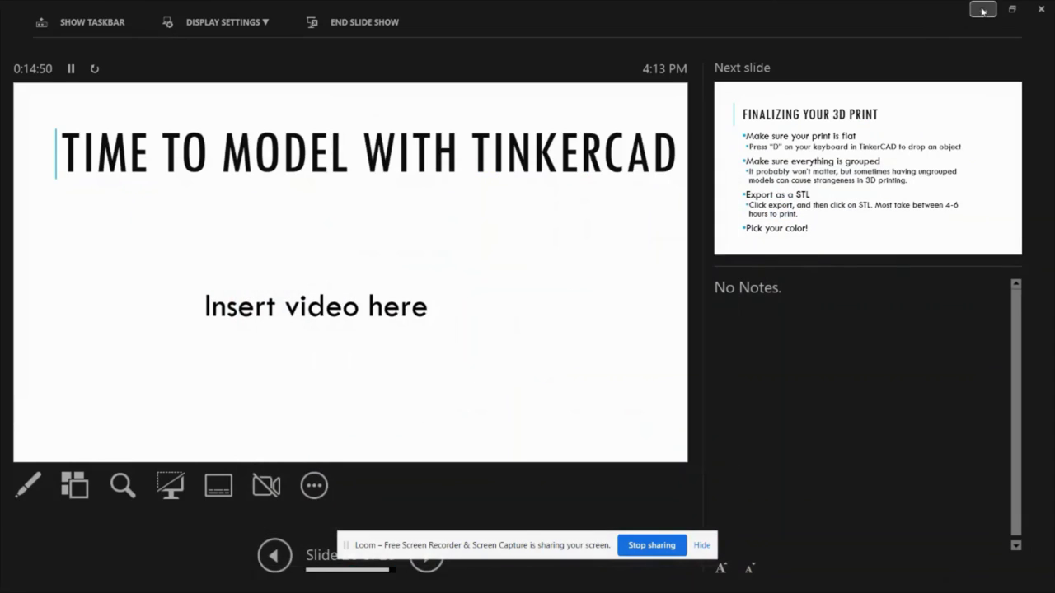
left_click(982, 10)
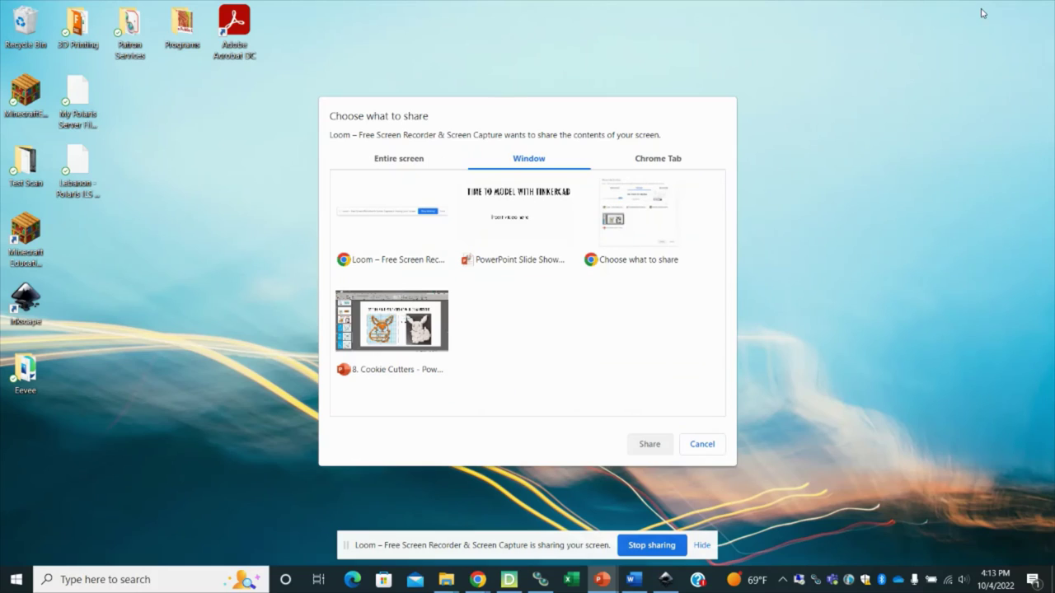
double_click(31, 367)
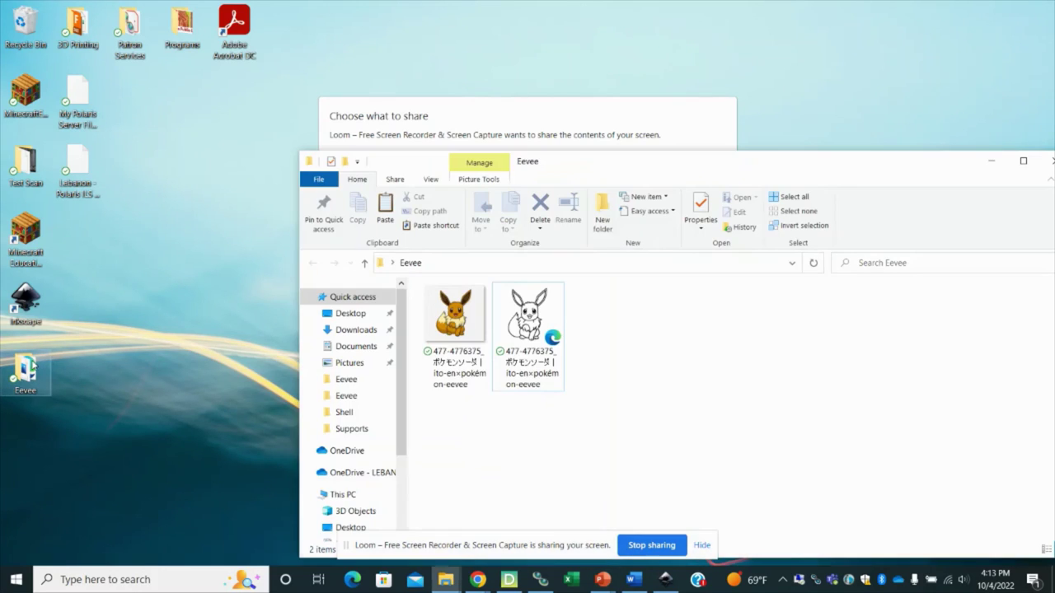
right_click(625, 319)
left_click(665, 150)
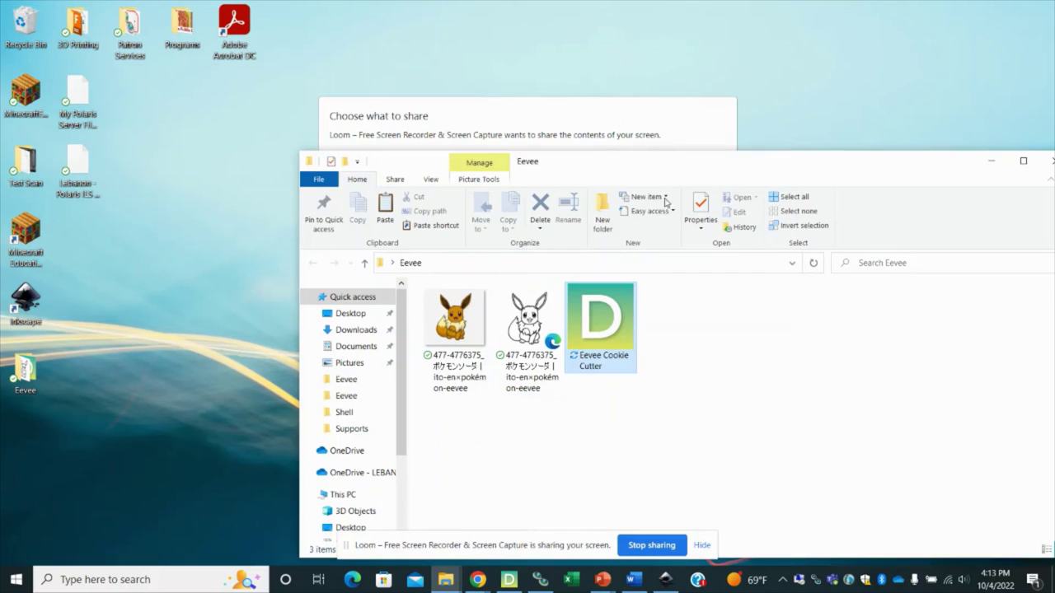
left_click(615, 331)
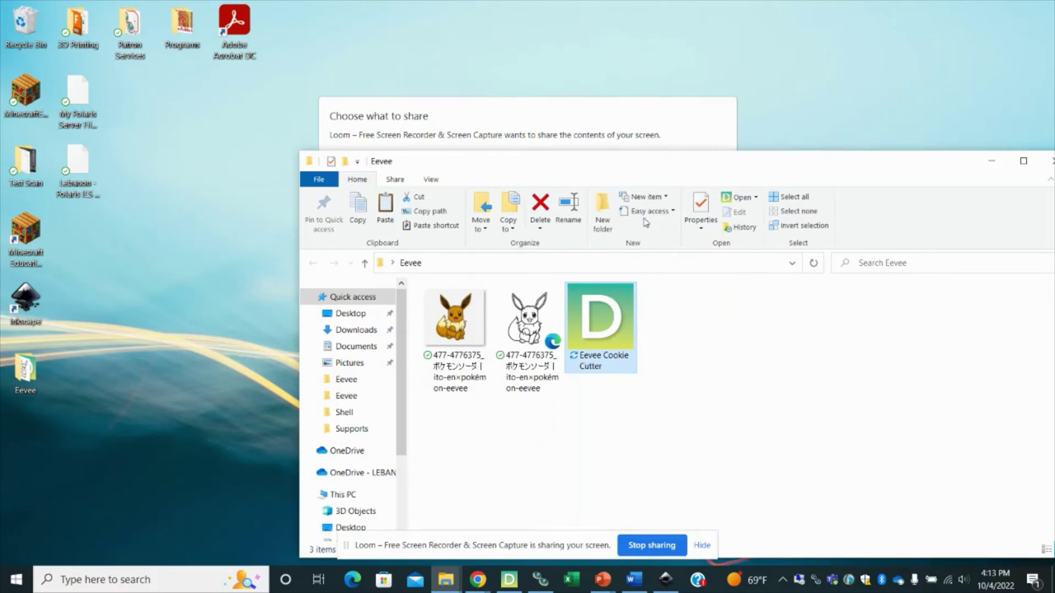
left_click_drag(712, 164, 547, 73)
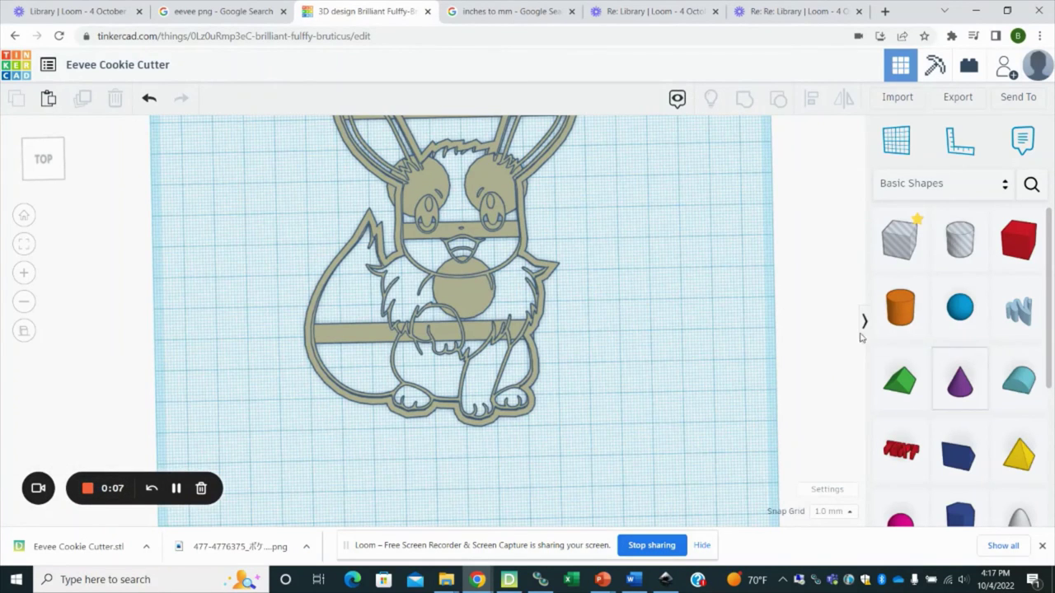
- Place a Text shape on the workplane directly below Eevee's feet, touching the cutter's outline
scroll(615, 270, "down", 2)
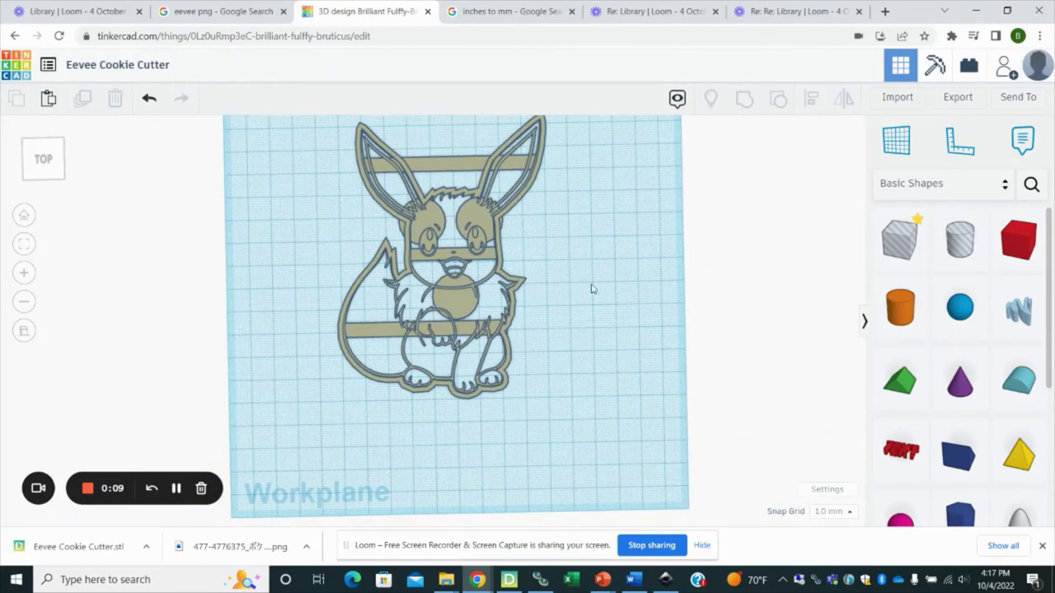
scroll(588, 275, "down", 1)
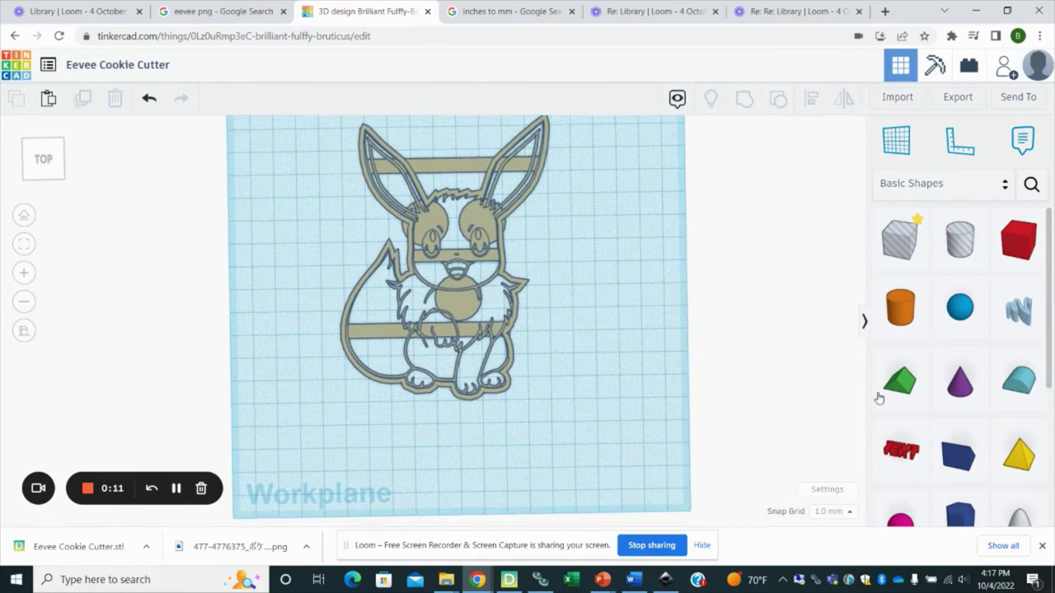
scroll(898, 387, "down", 3)
scroll(905, 350, "up", 1)
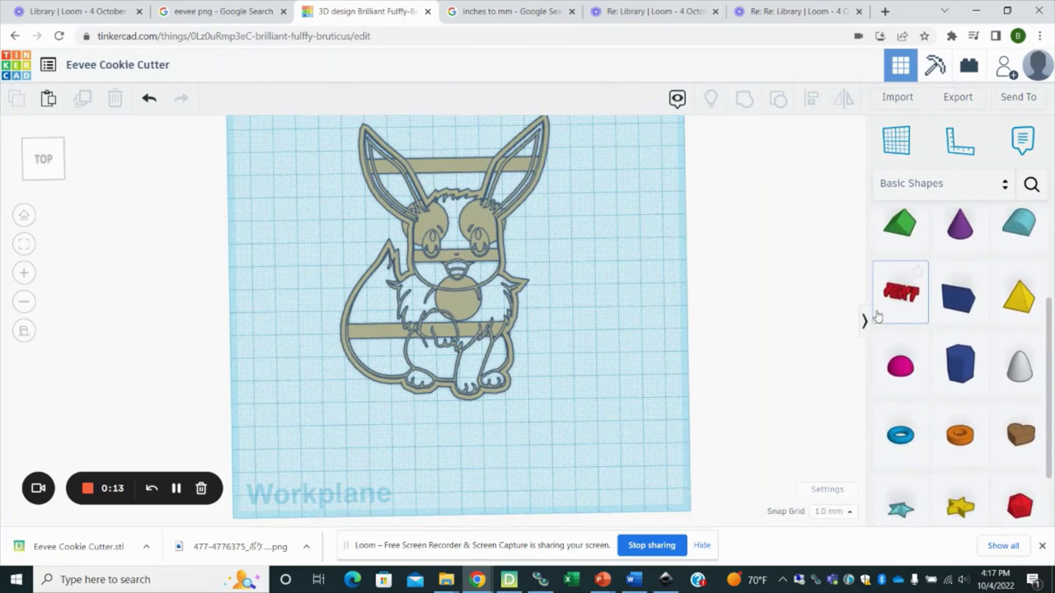
left_click_drag(900, 293, 450, 423)
- Replace the text shape's default wording with 123 followed by a space and the person's first name
left_click(746, 263)
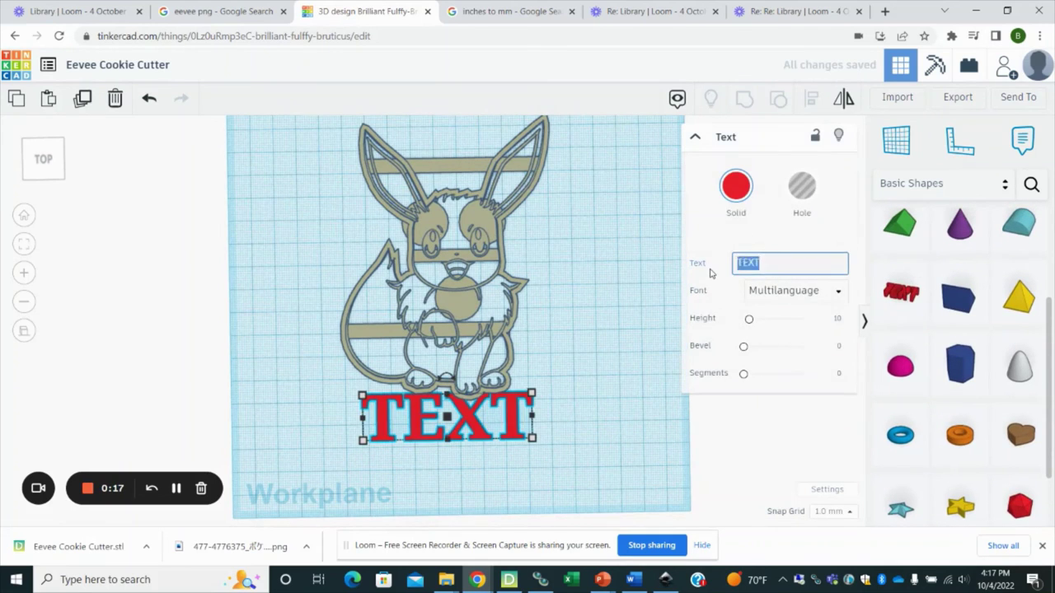
left_click(777, 264)
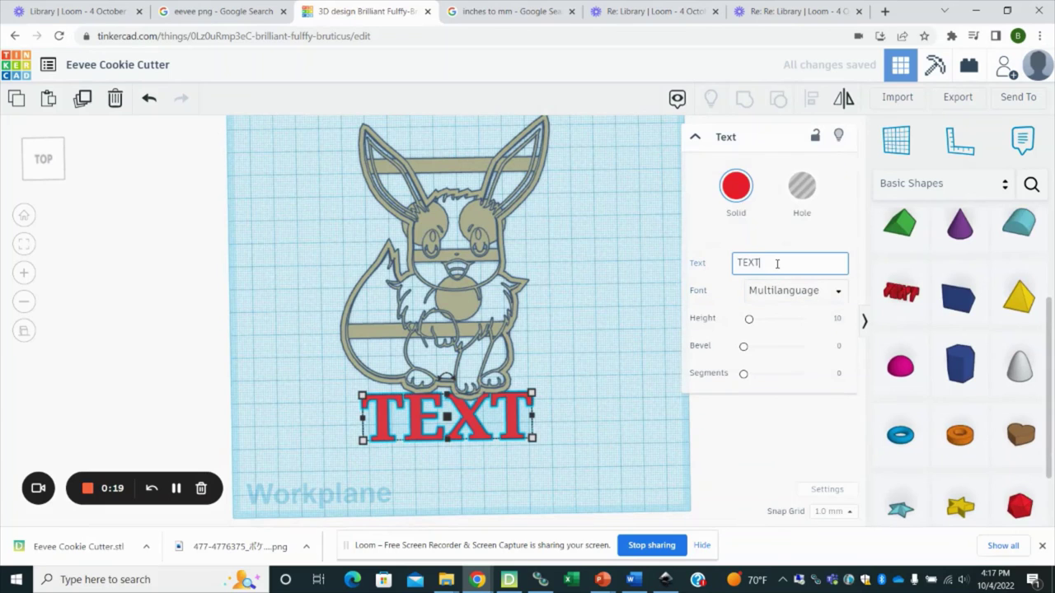
key("BackSpace")
key("BackSpace")
key("BackSpace")
key("BackSpace")
type("123 Ben")
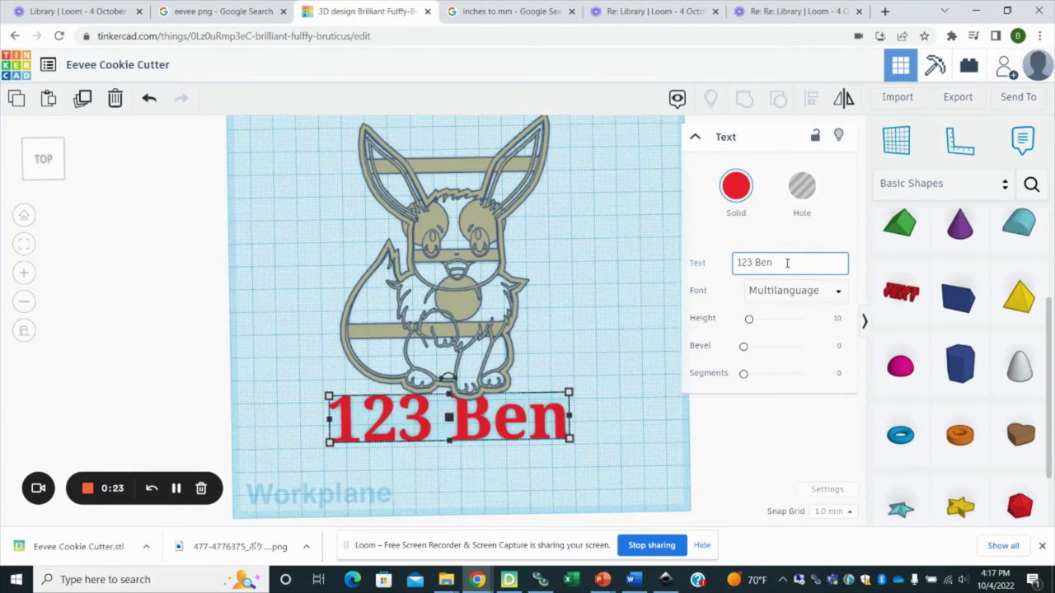
- Select the cutter together with the text below it and group them into one shape
right_click_drag(601, 304, 573, 316)
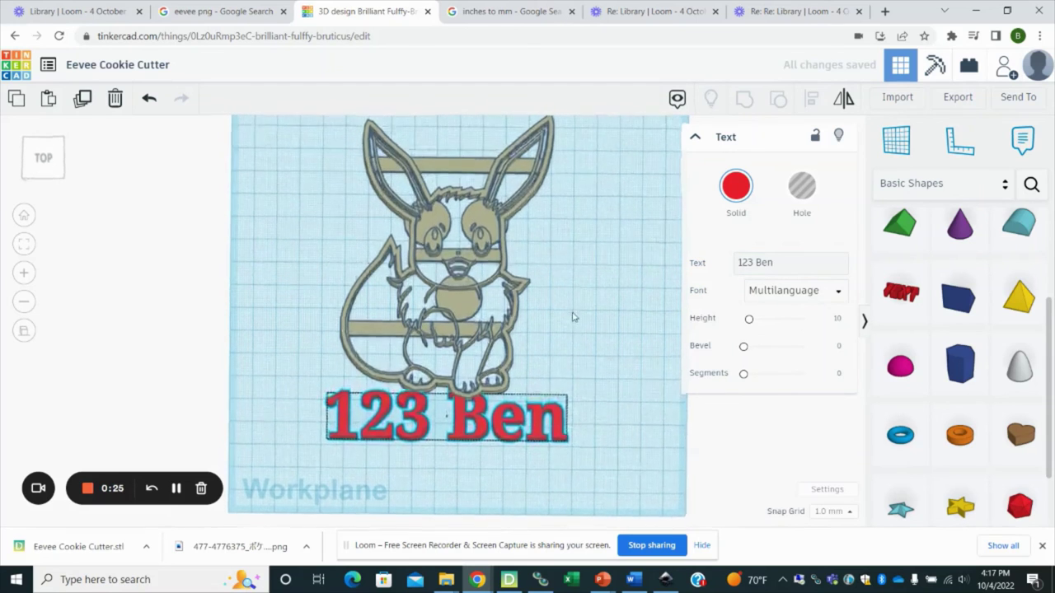
right_click_drag(540, 372, 551, 349)
left_click_drag(560, 300, 348, 482)
left_click(745, 98)
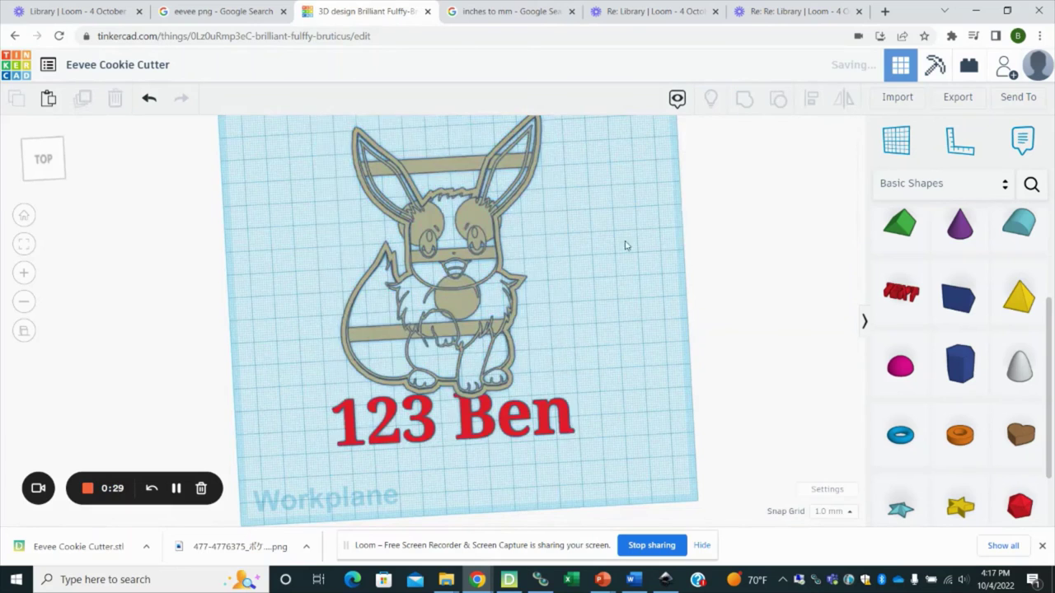
right_click_drag(626, 245, 632, 293)
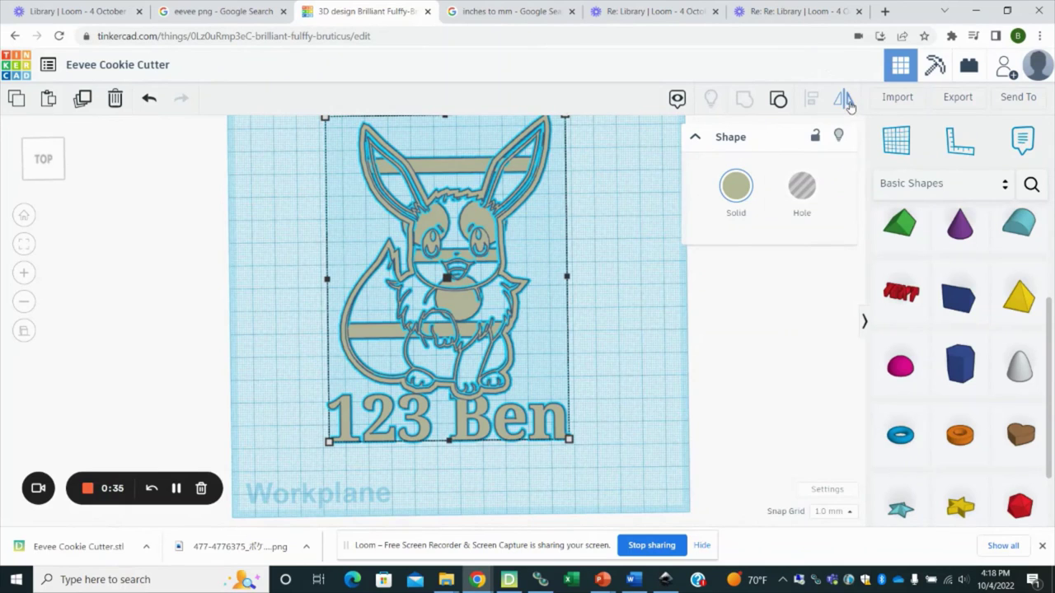
- Mirror the grouped cutter and text horizontally, then deselect the shape
left_click(626, 290)
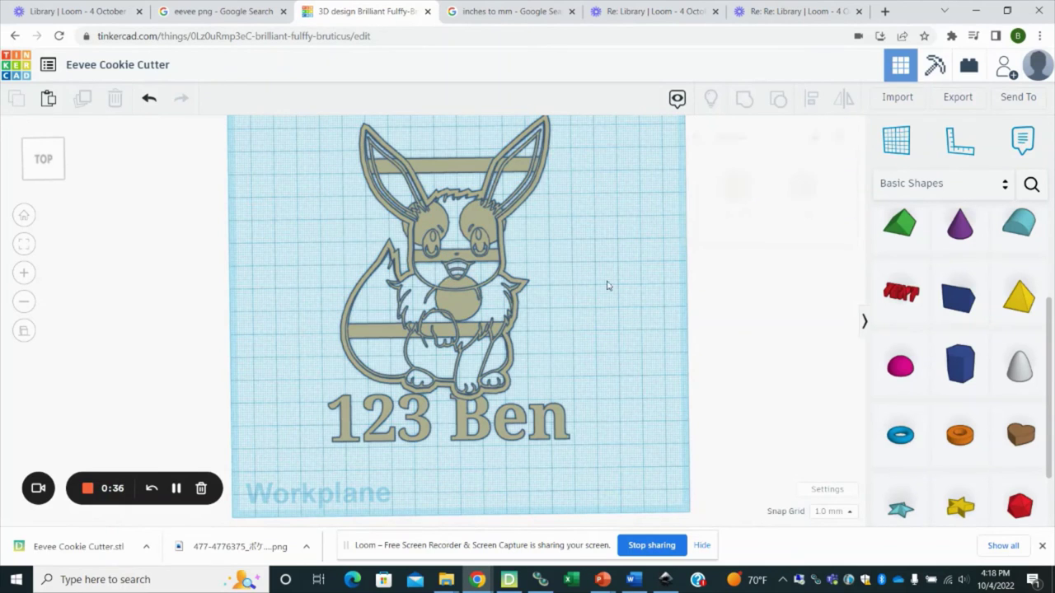
left_click(468, 281)
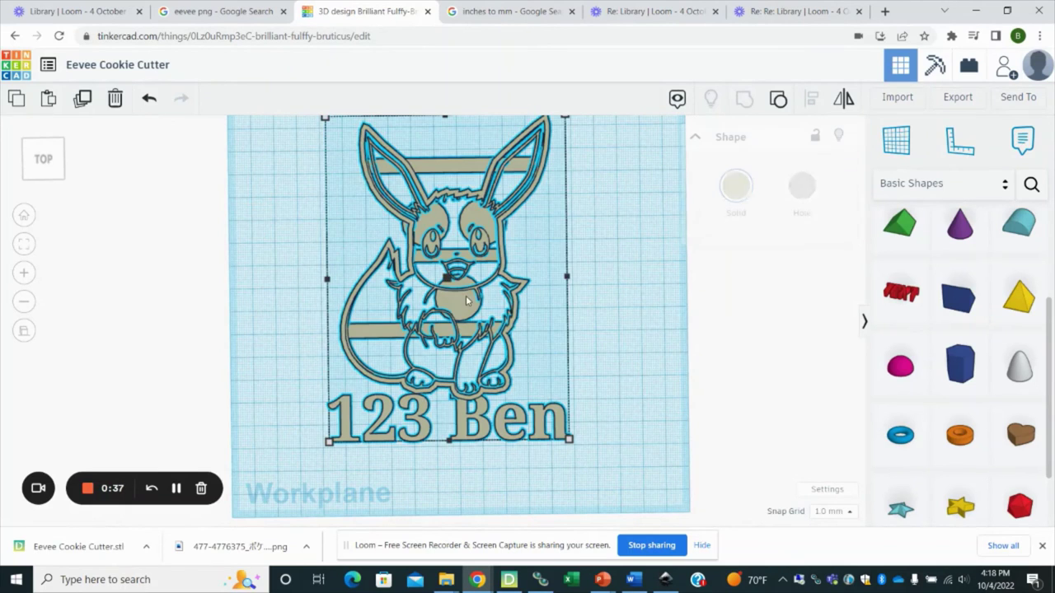
left_click(842, 102)
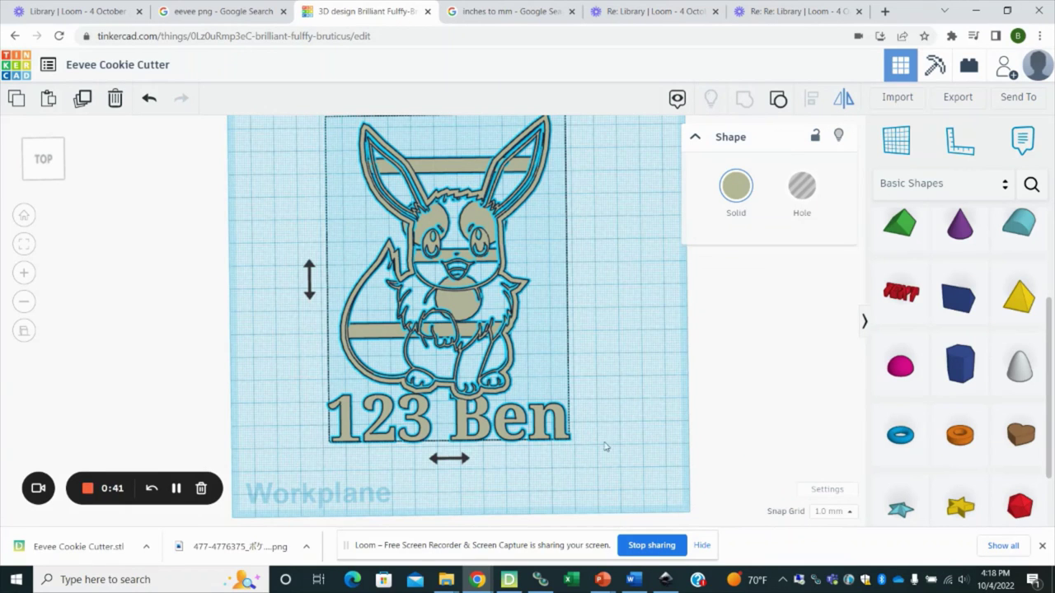
left_click(462, 459)
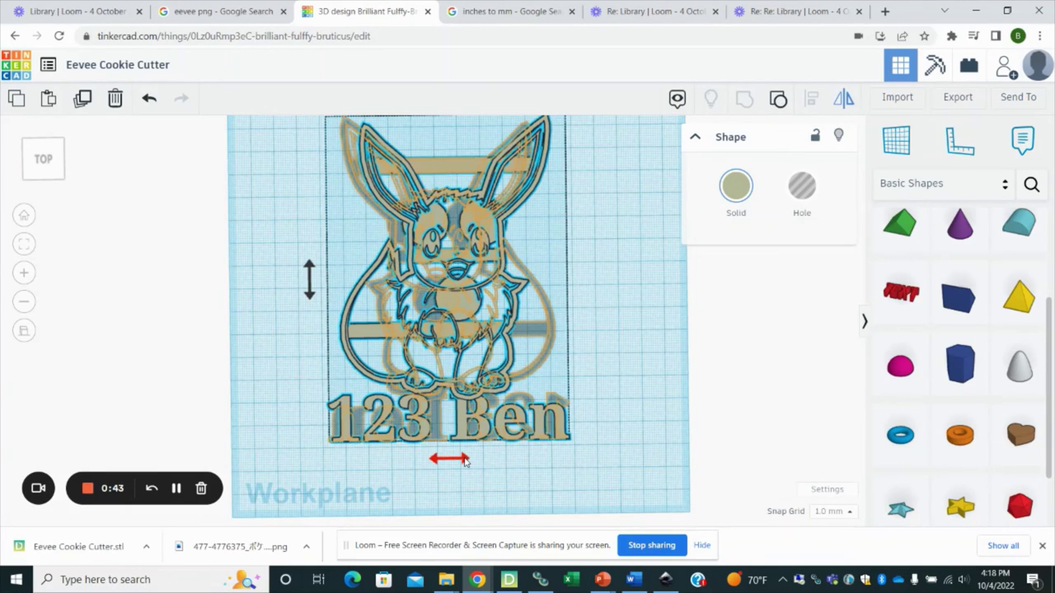
left_click(561, 466)
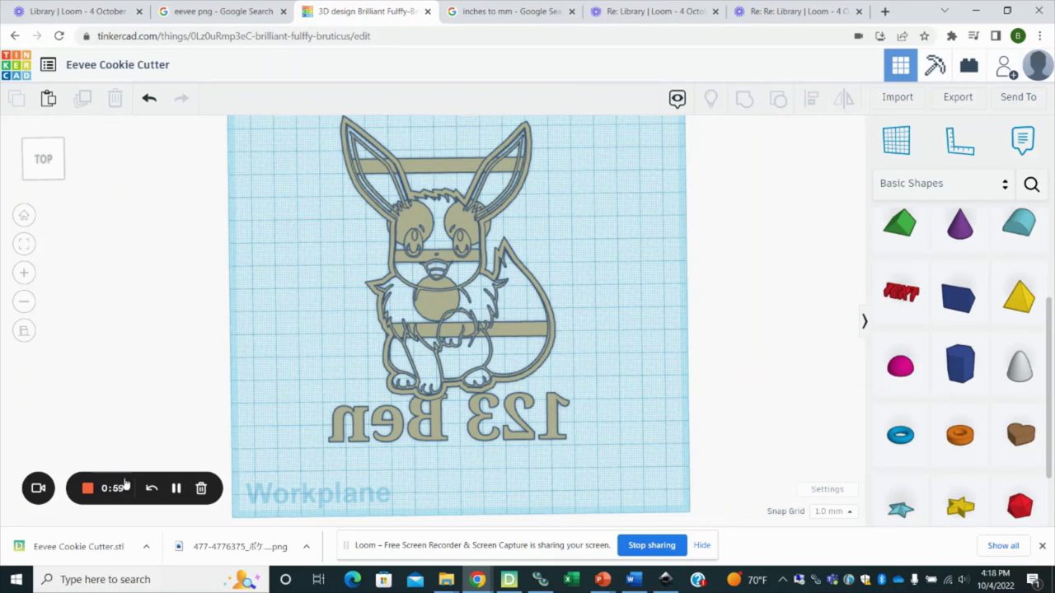
left_click(88, 489)
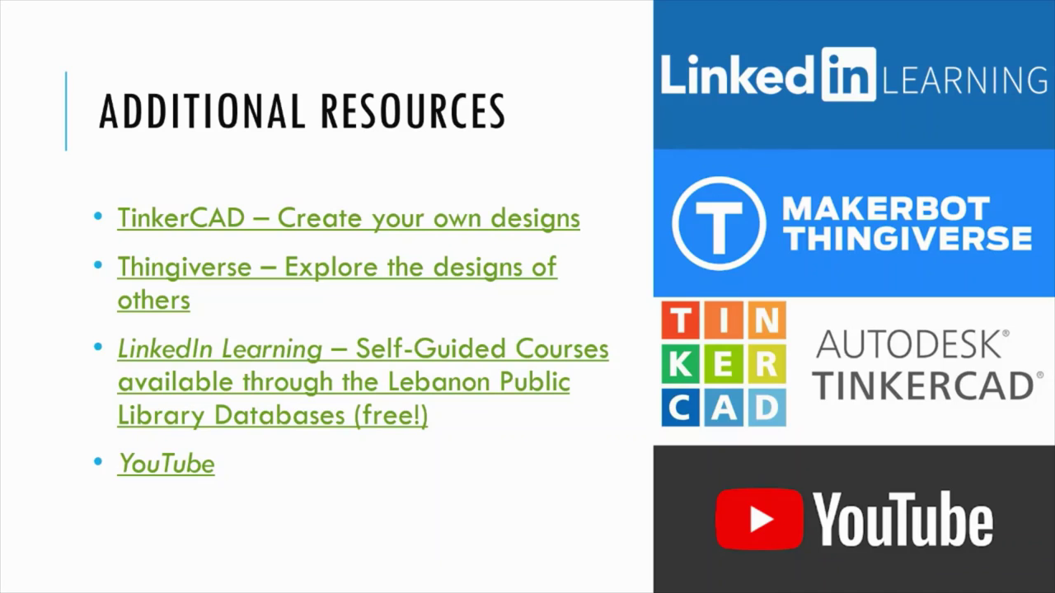